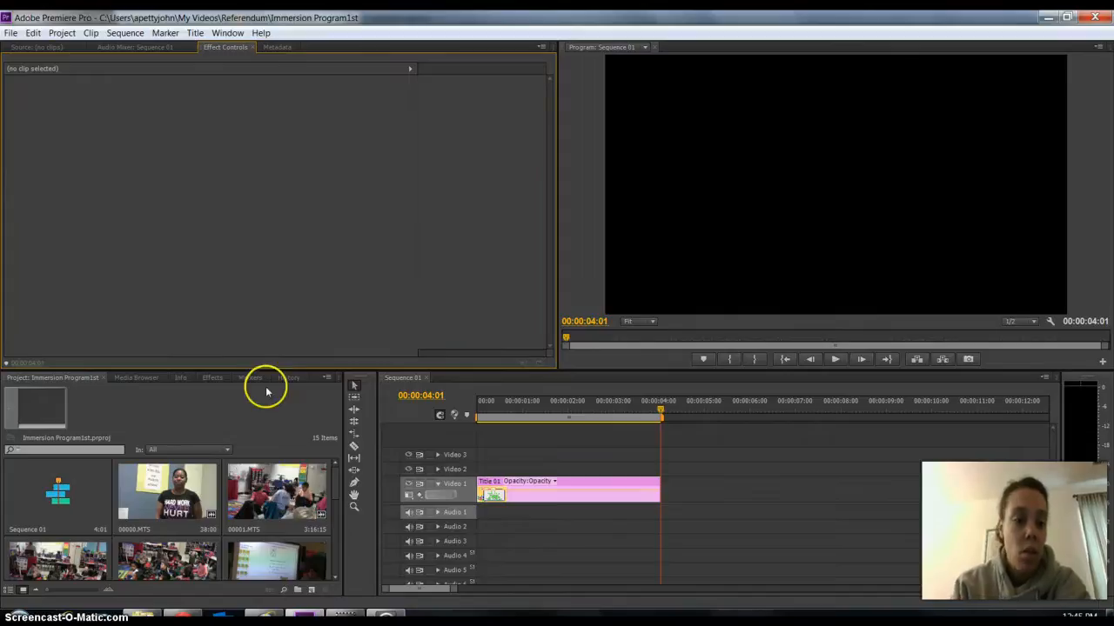
click(304, 615)
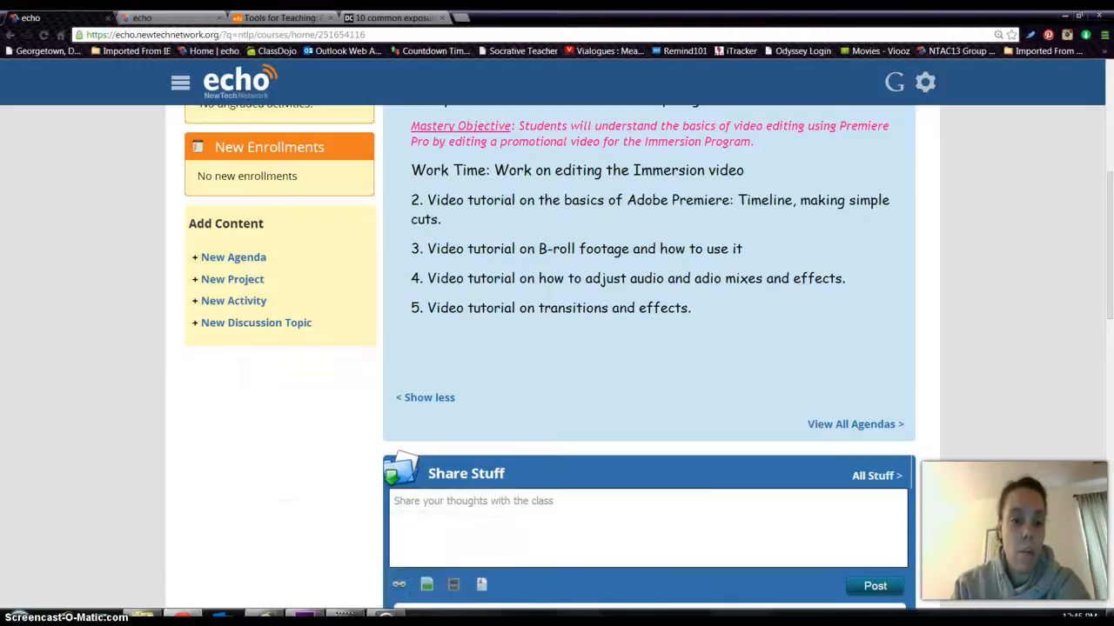
click(303, 615)
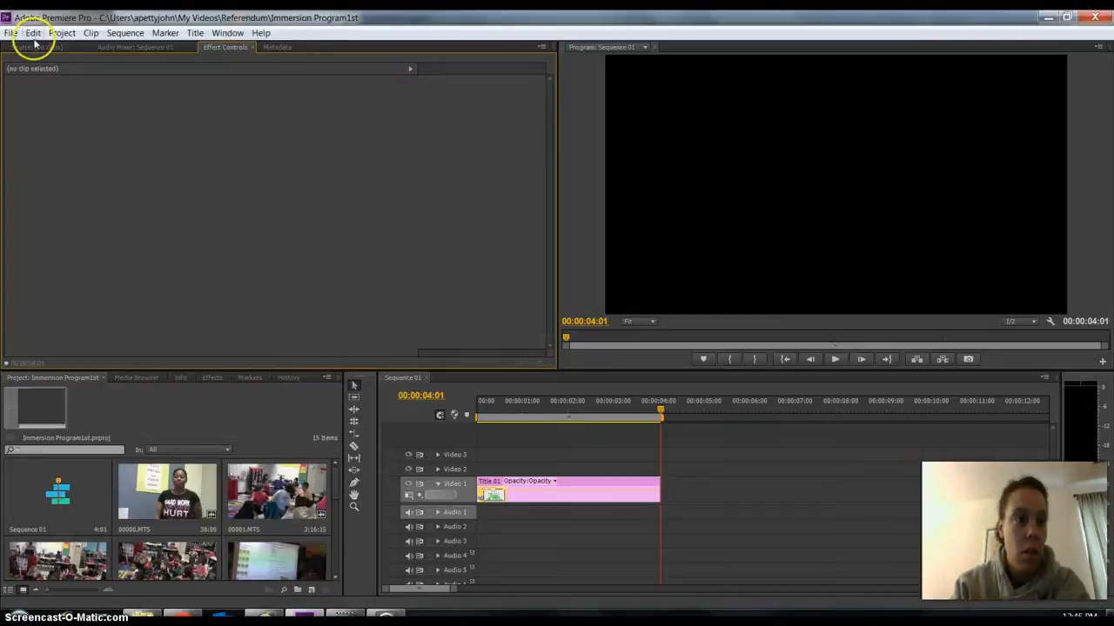
Exit Adobe Premiere Pro with its open Immersion Program1st project and relaunch Adobe Premiere Pro CS6.
click(12, 35)
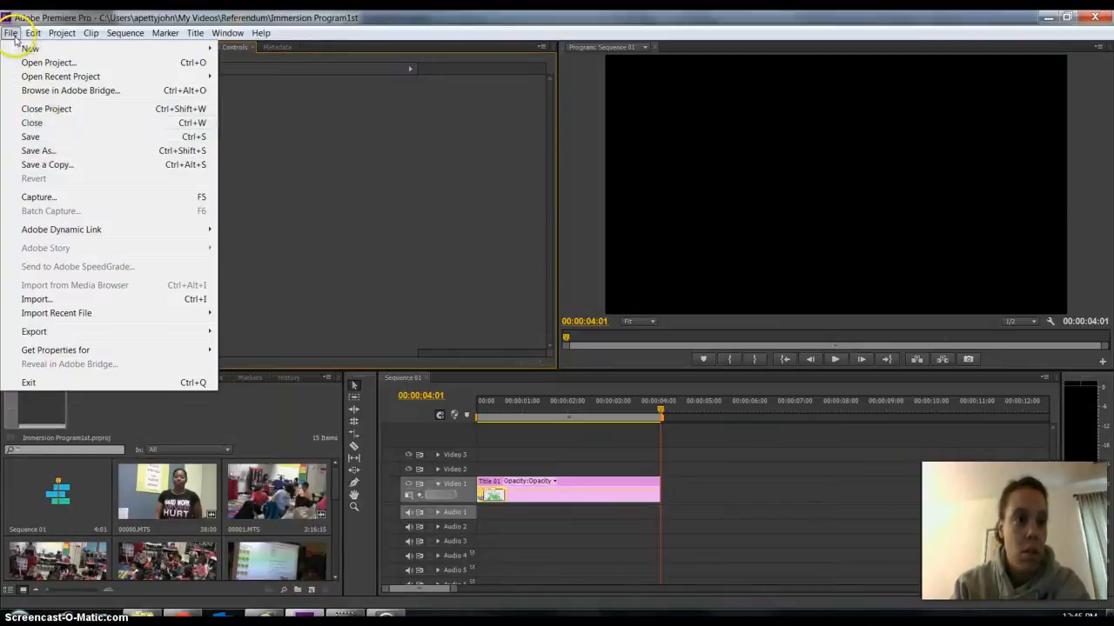
click(34, 123)
click(12, 33)
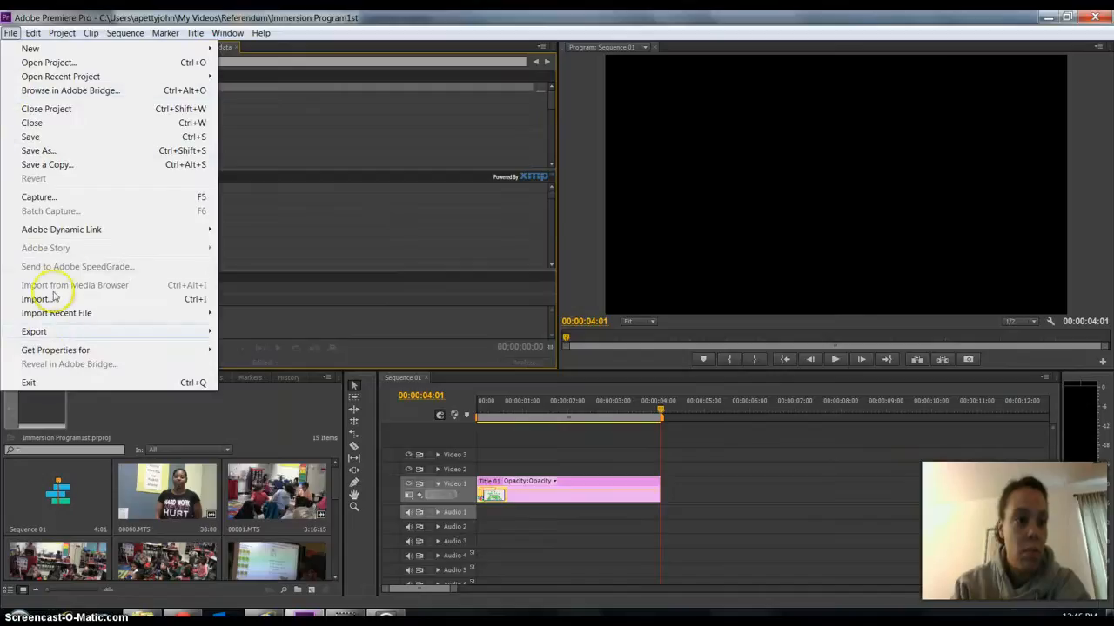
click(46, 383)
click(15, 618)
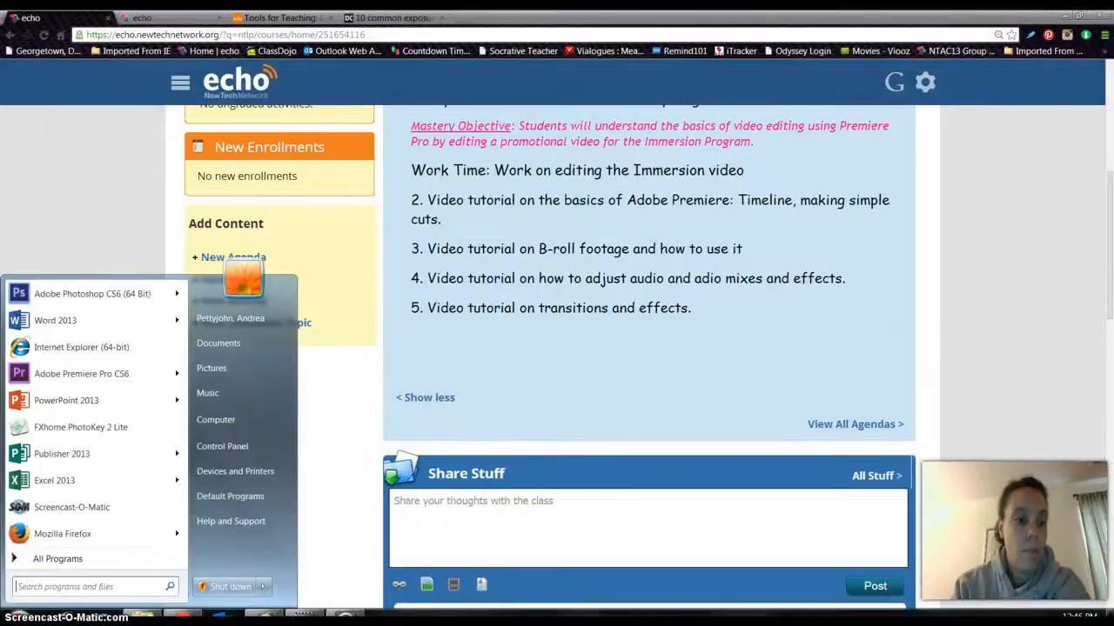
click(81, 372)
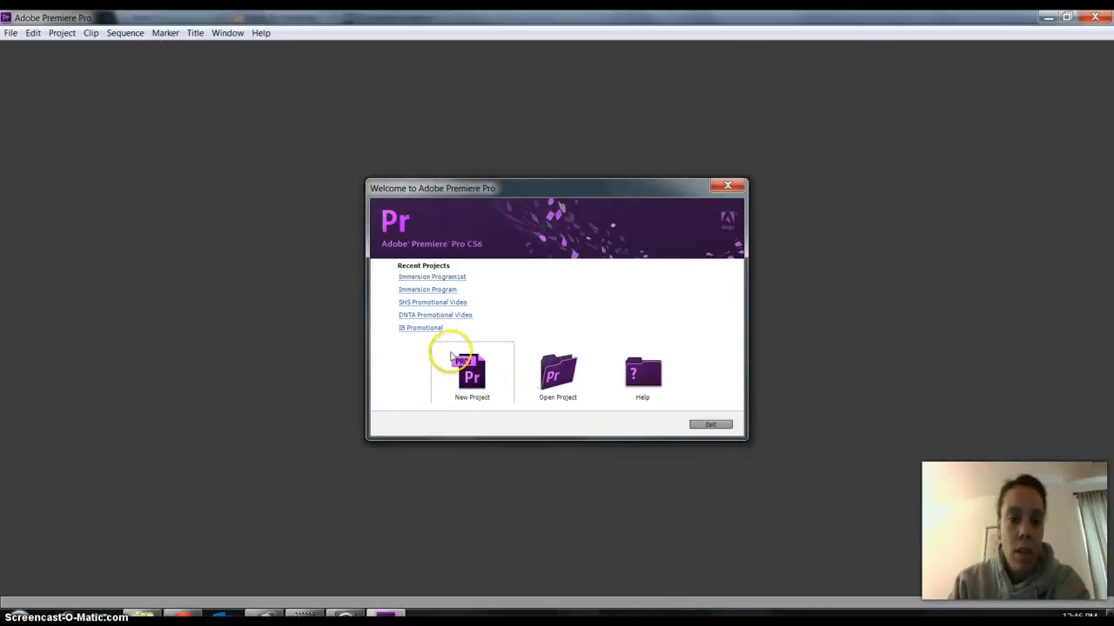
Start a new project and choose the Referendum folder in My Videos as its save location.
click(489, 397)
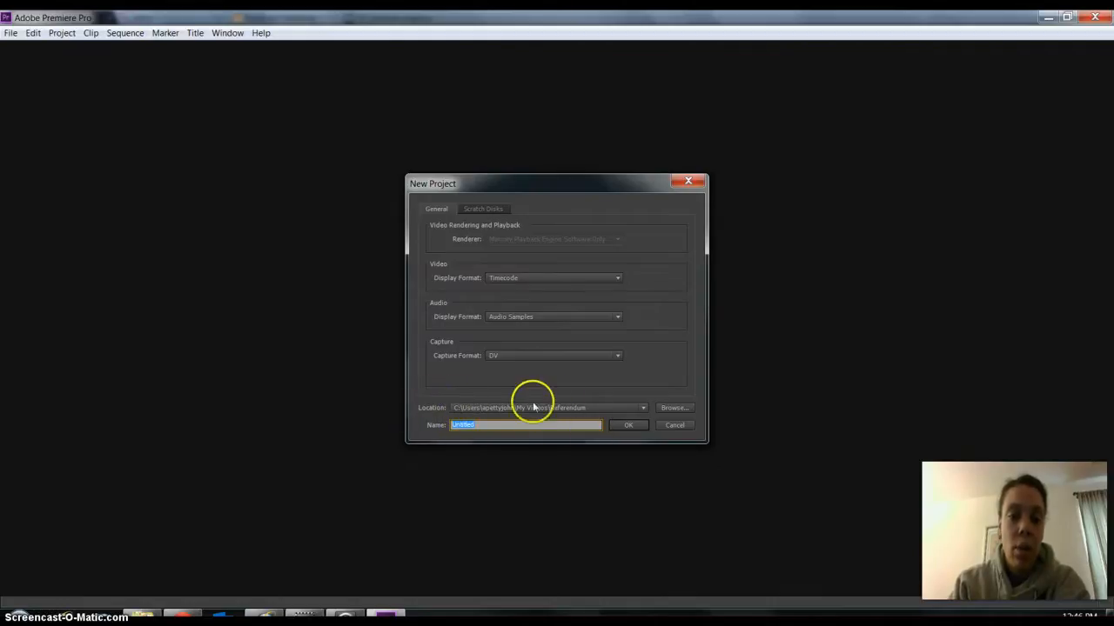
click(670, 408)
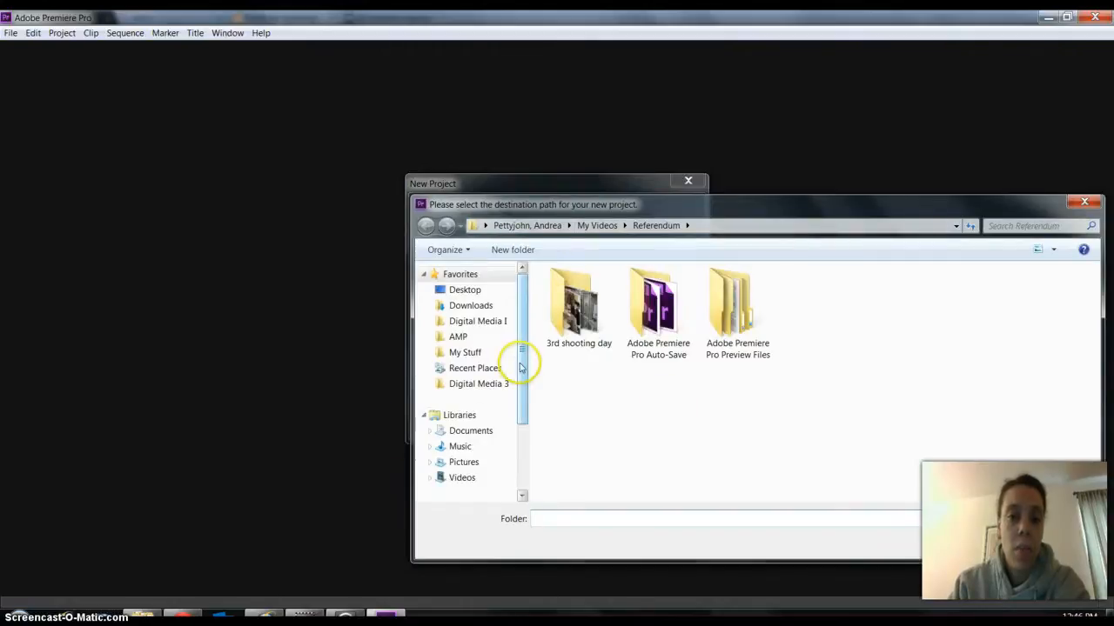
scroll(504, 418, down, 3)
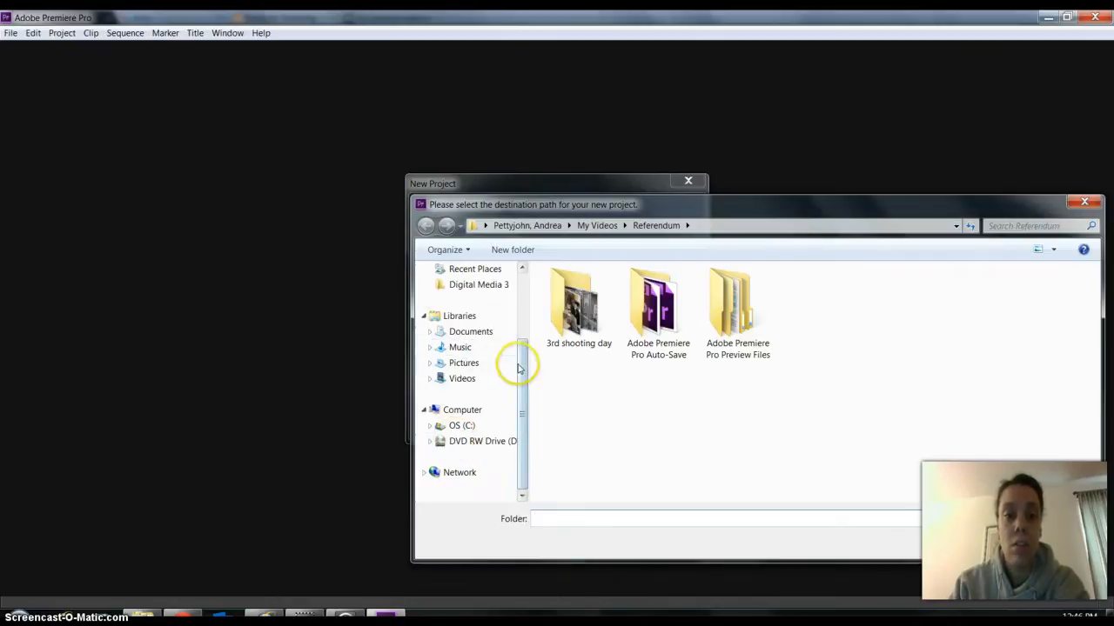
drag(517, 363, 522, 293)
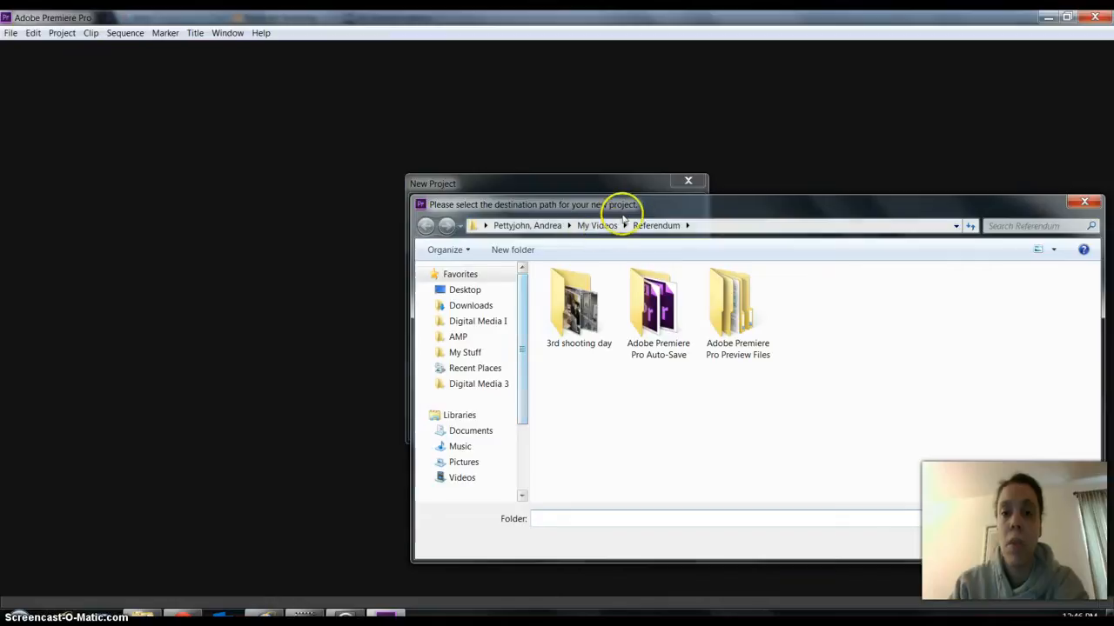
drag(642, 203, 519, 151)
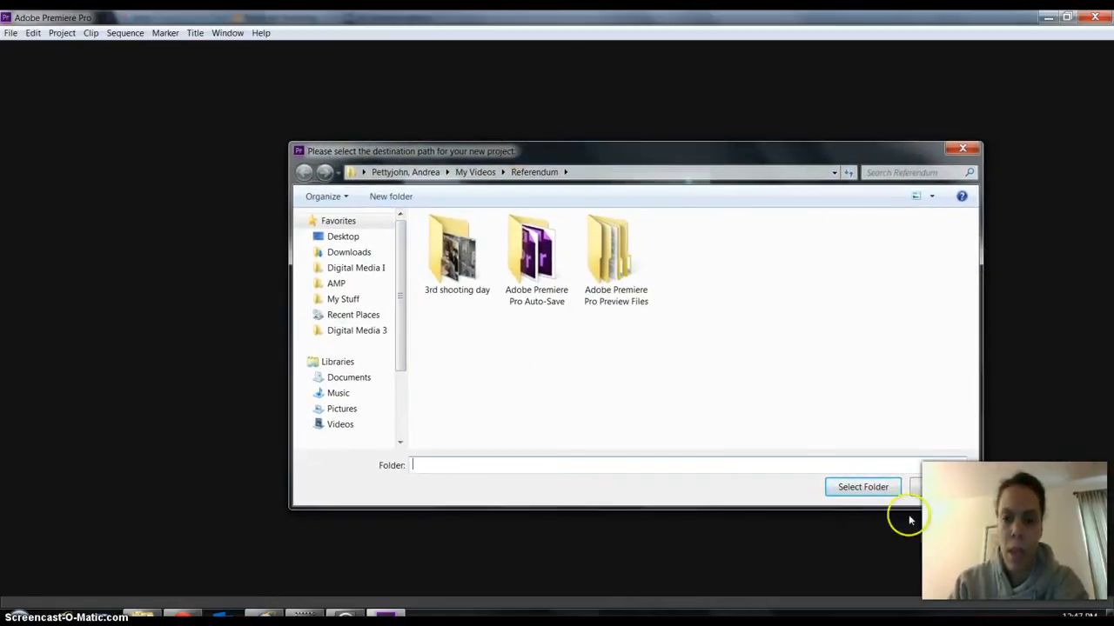
click(862, 487)
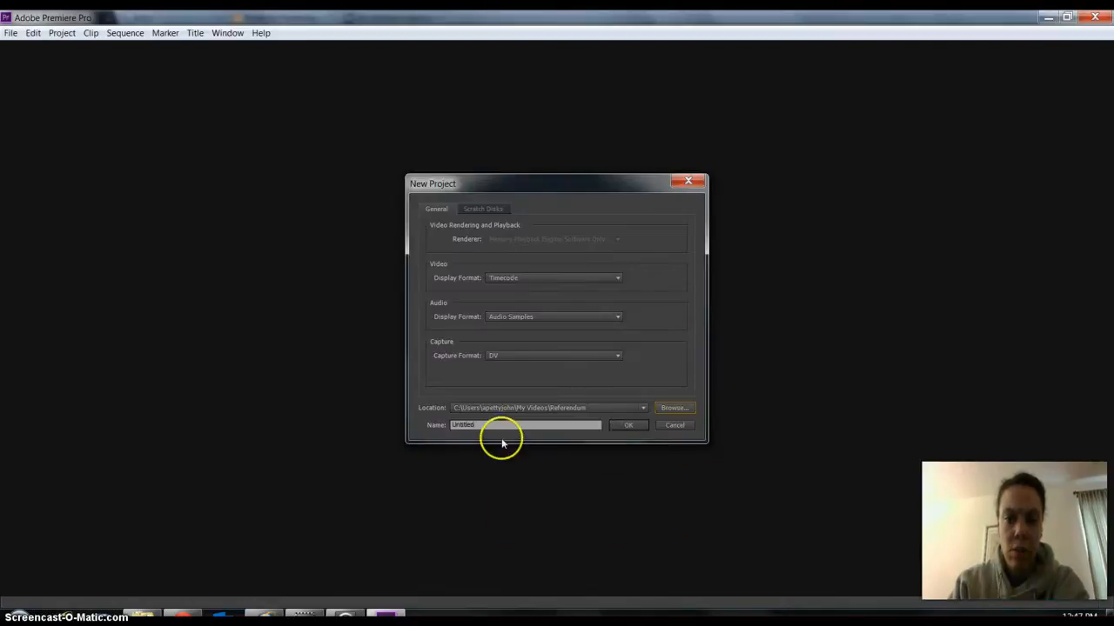
Name the project Spanish Immersion Program and create Sequence 01 with the AVCHD 1080p24 preset.
double_click(472, 424)
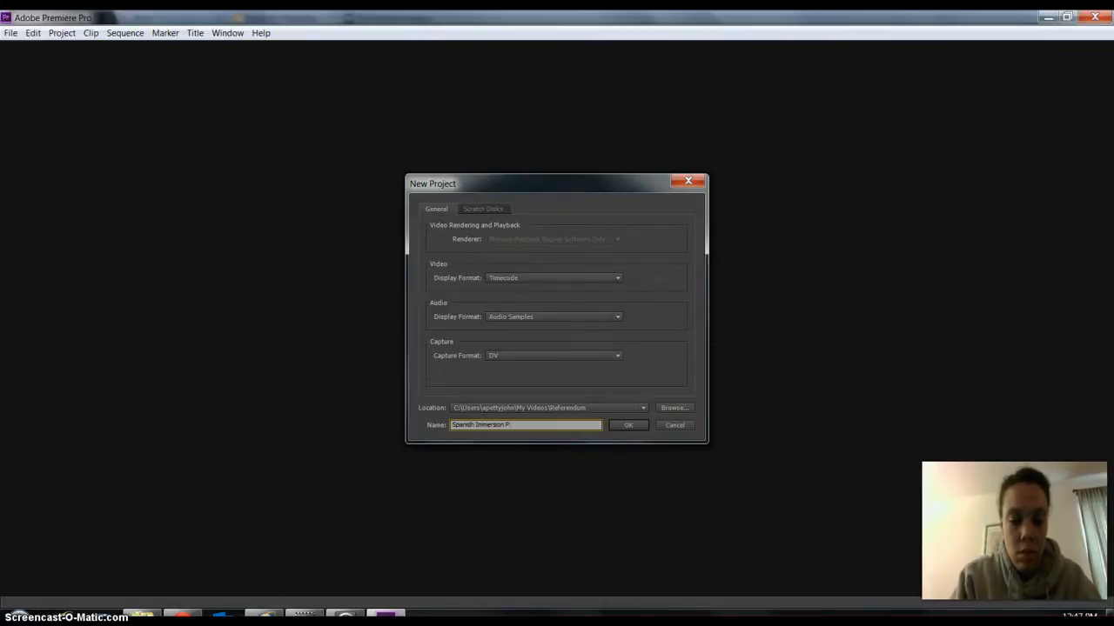
text(m)
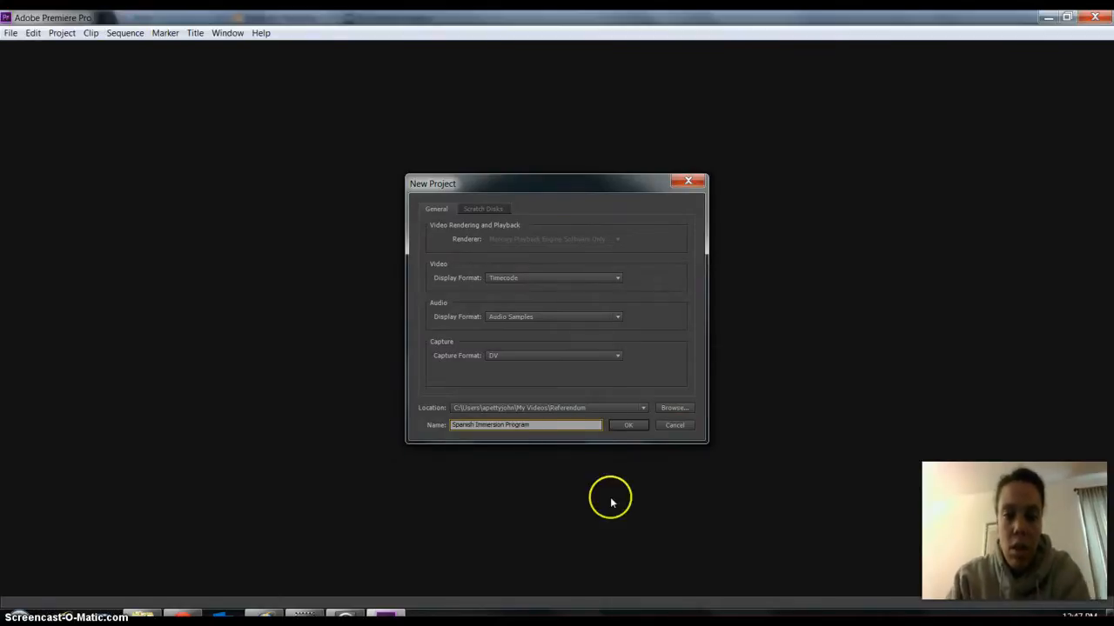
click(625, 426)
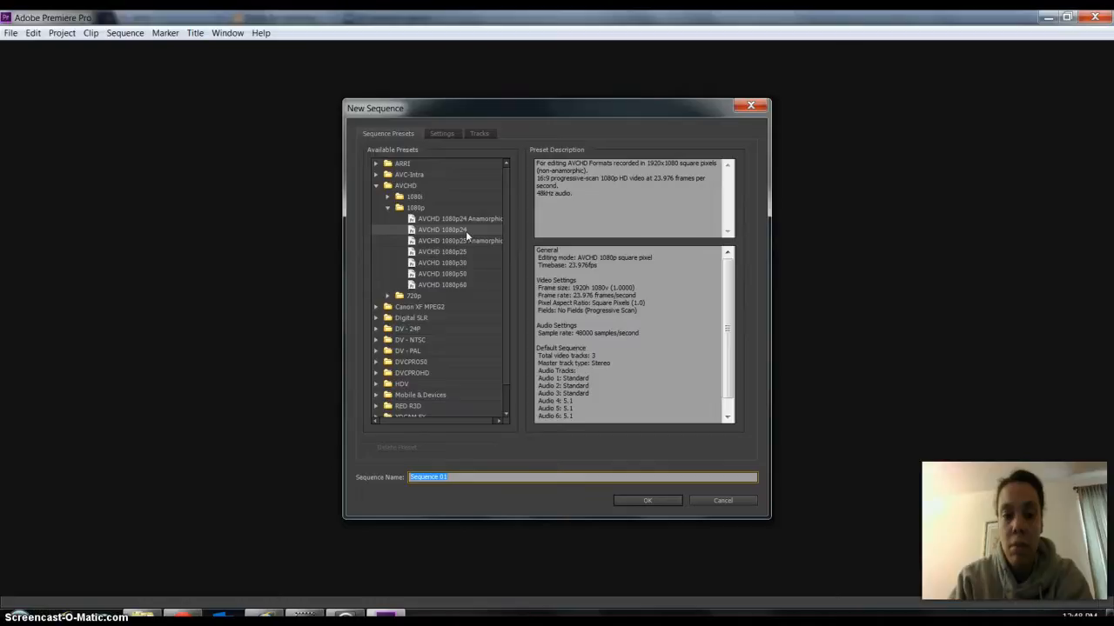
click(648, 501)
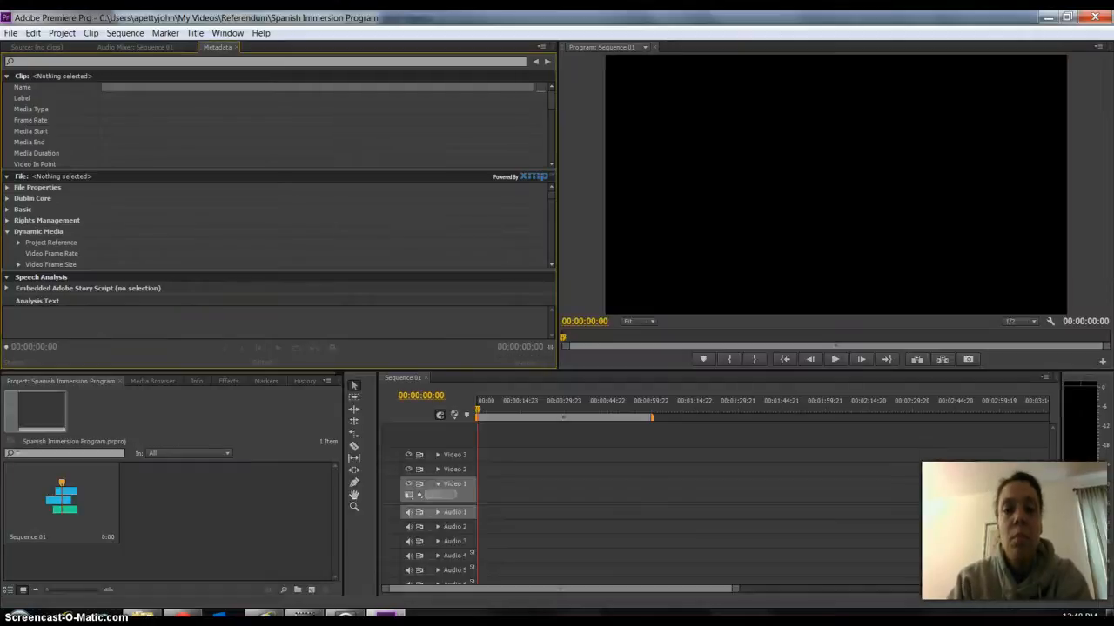
Bring up the empty Source monitor and look over the effects categories before returning to the project's media.
click(33, 47)
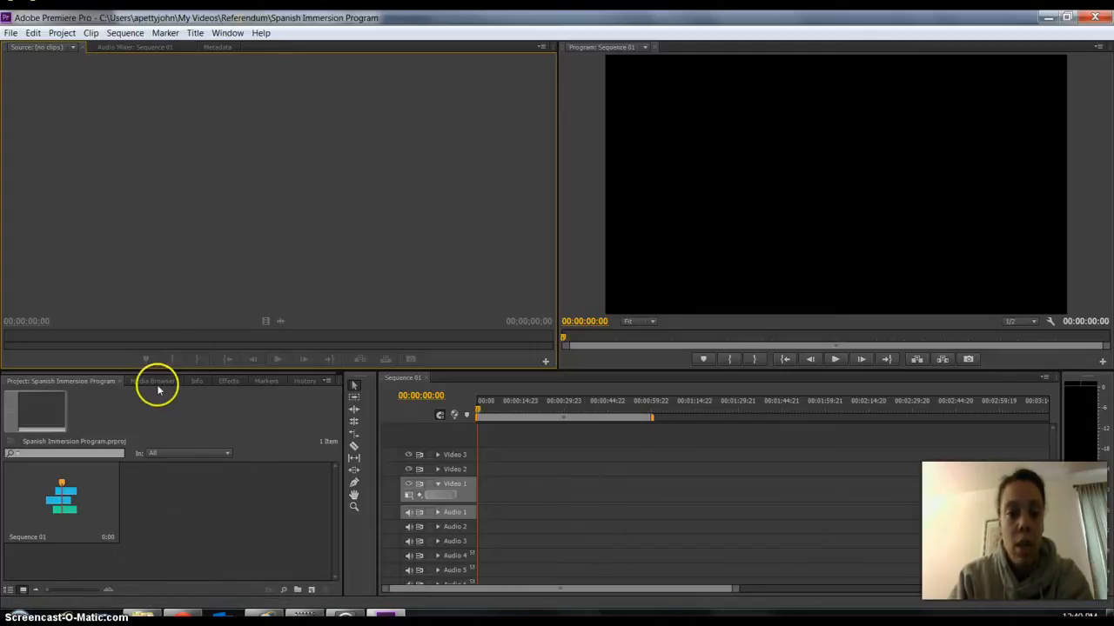
click(229, 381)
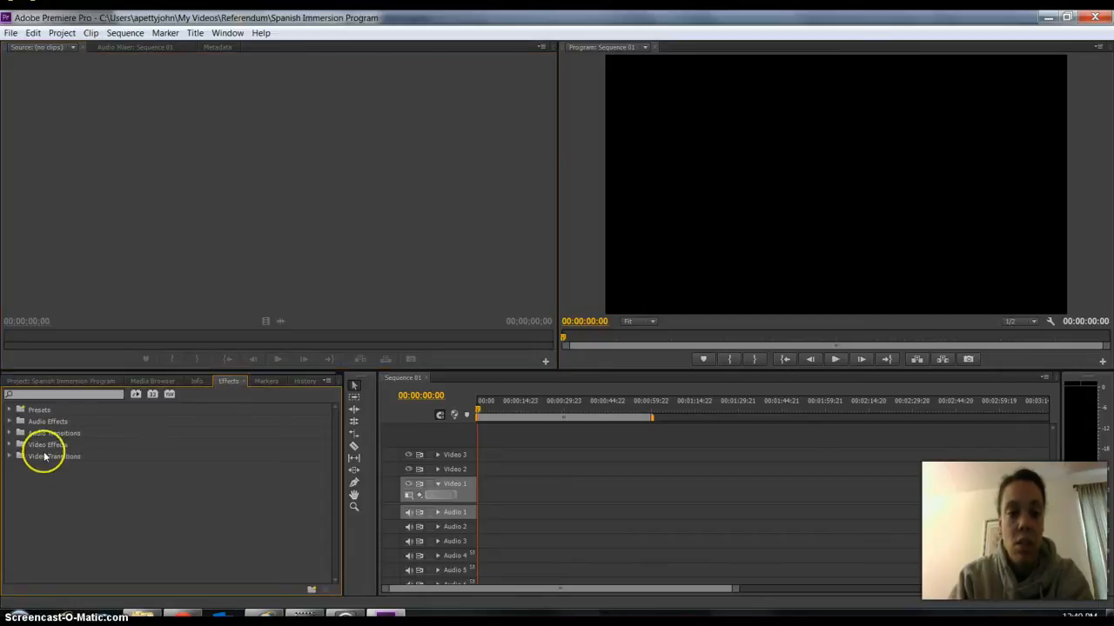
click(87, 382)
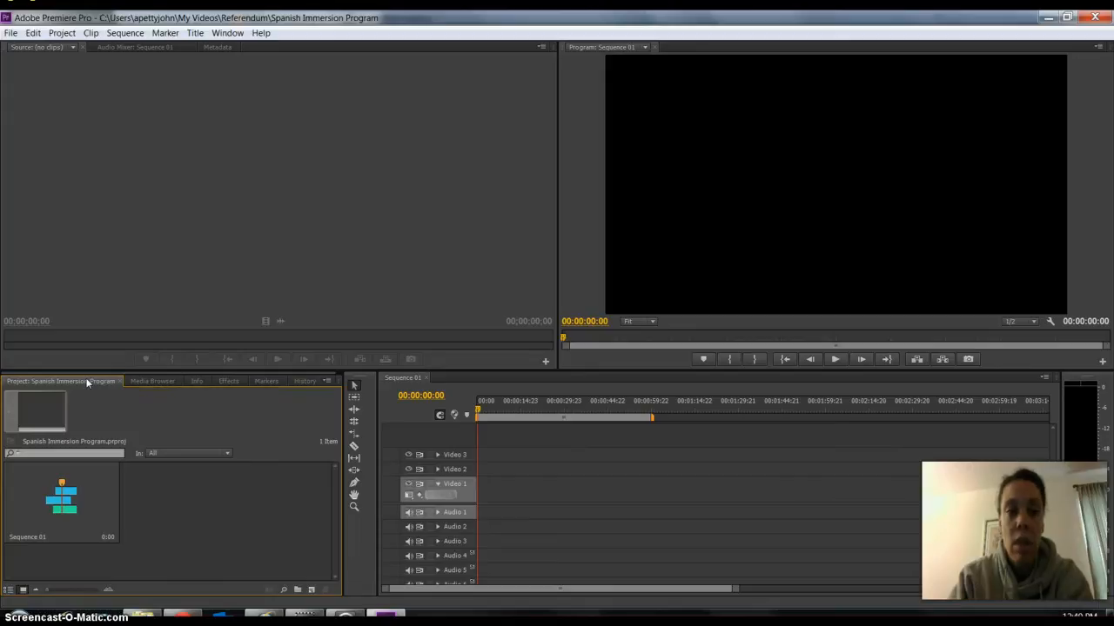
click(11, 33)
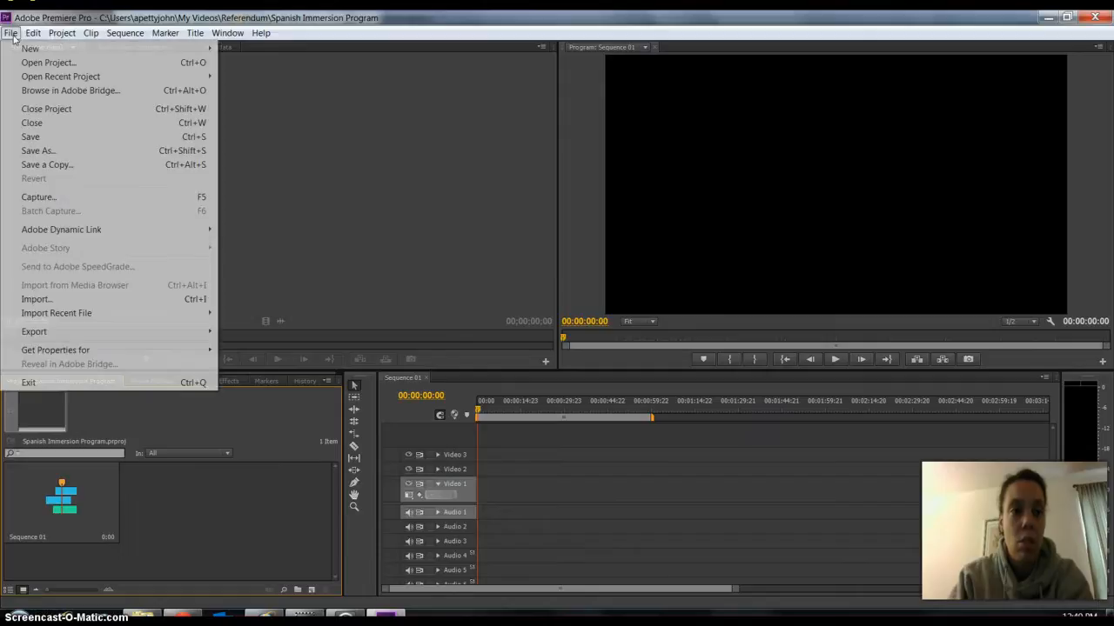
click(54, 301)
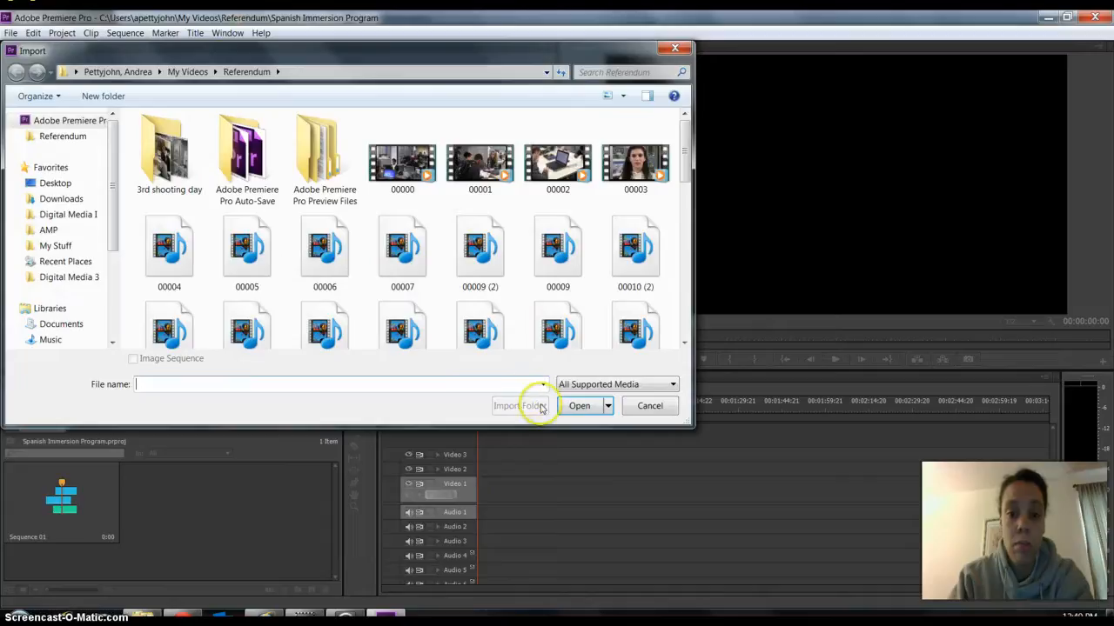
click(642, 407)
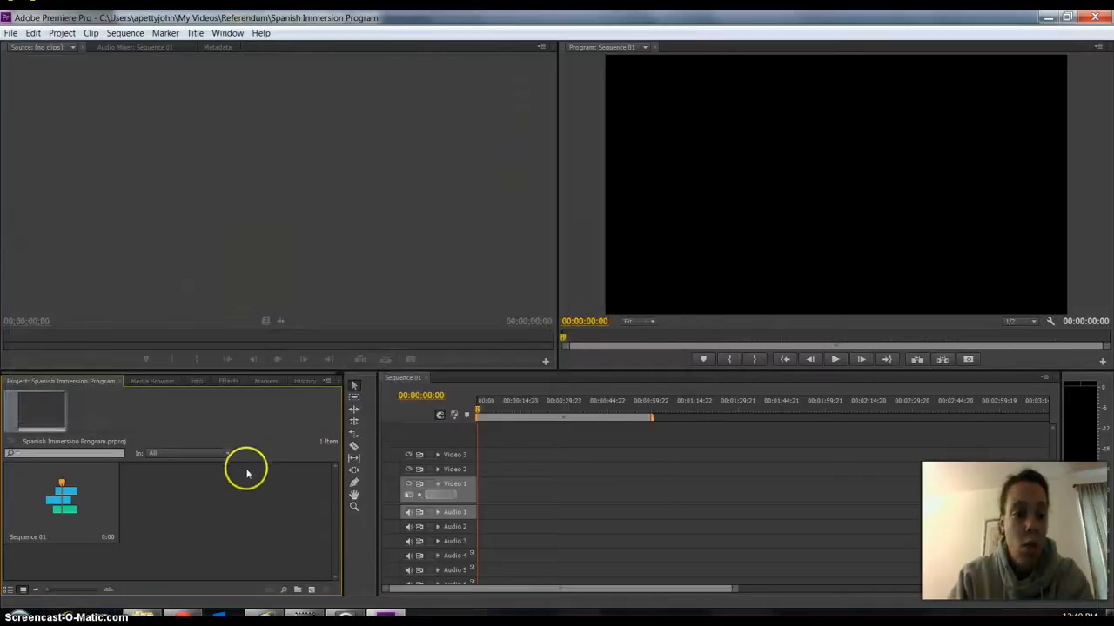
Switch to Windows Explorer, open the Immersion Program folder in the Videos library, and place its reduced window clear of the project bin.
click(142, 613)
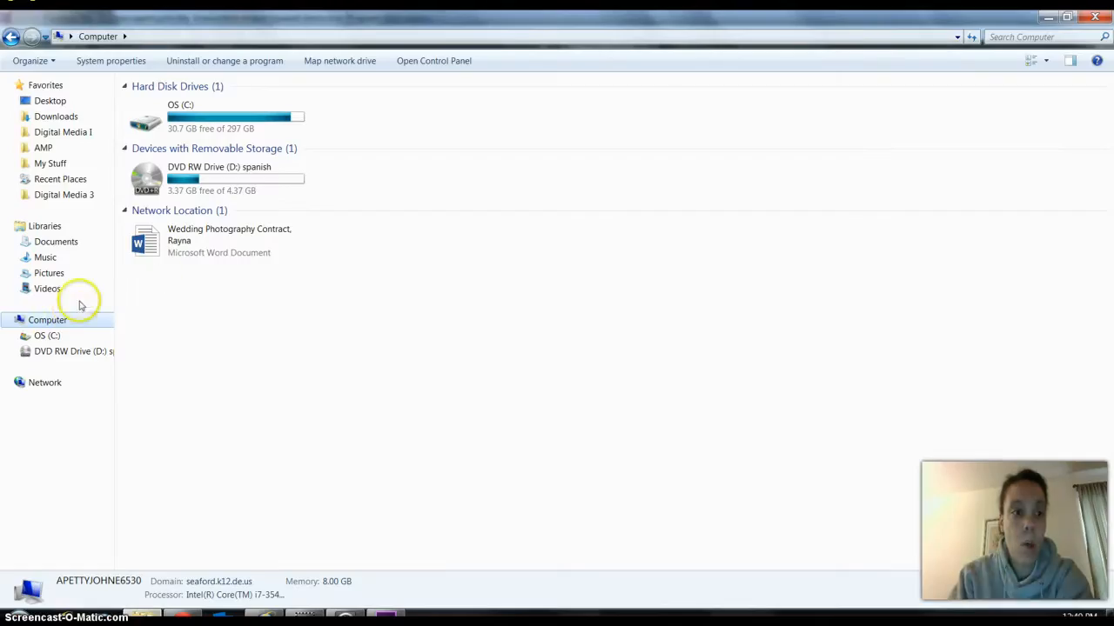
click(48, 288)
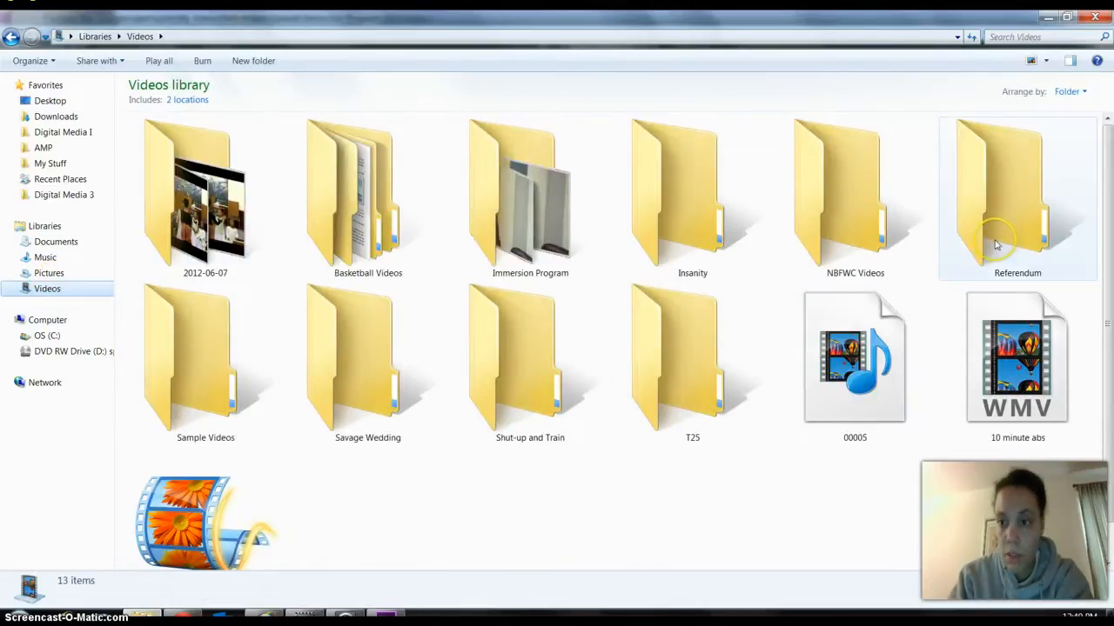
double_click(554, 210)
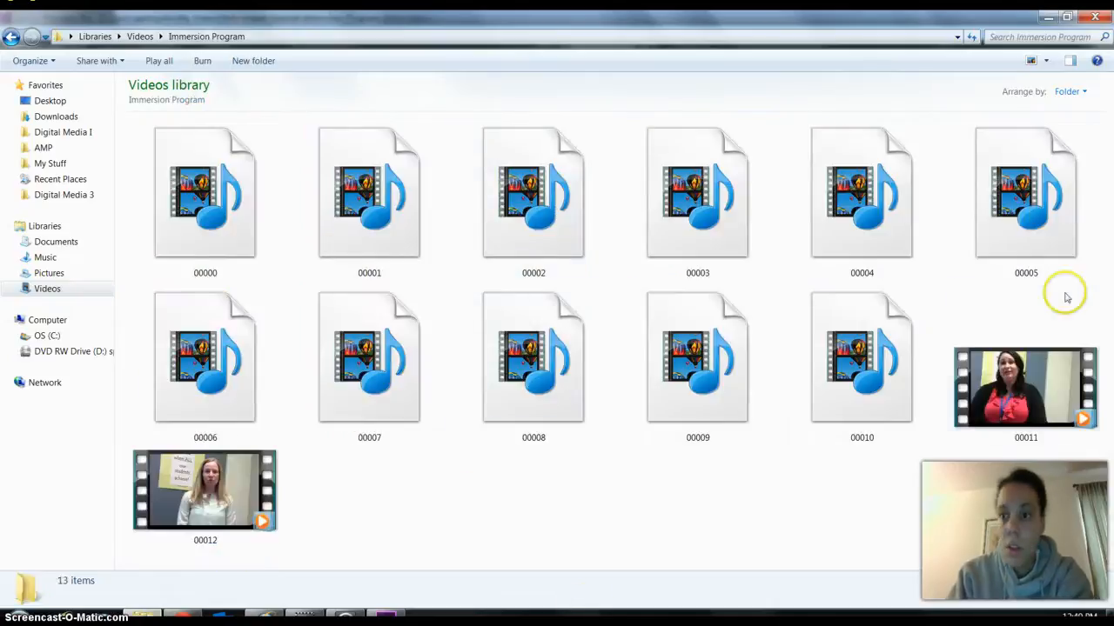
click(1067, 17)
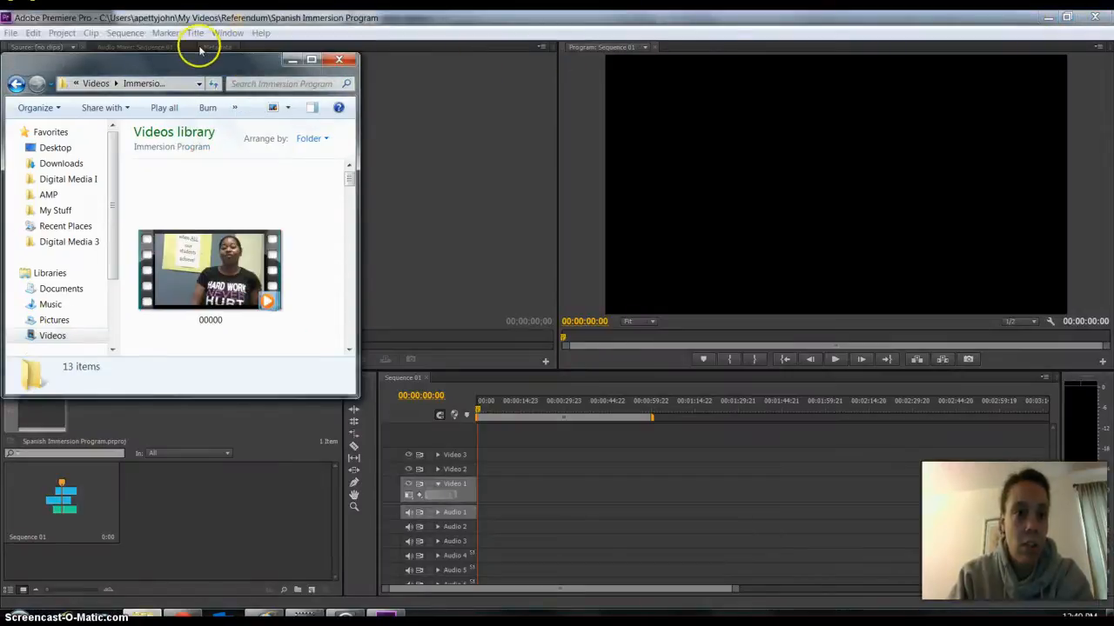
drag(206, 55, 775, 59)
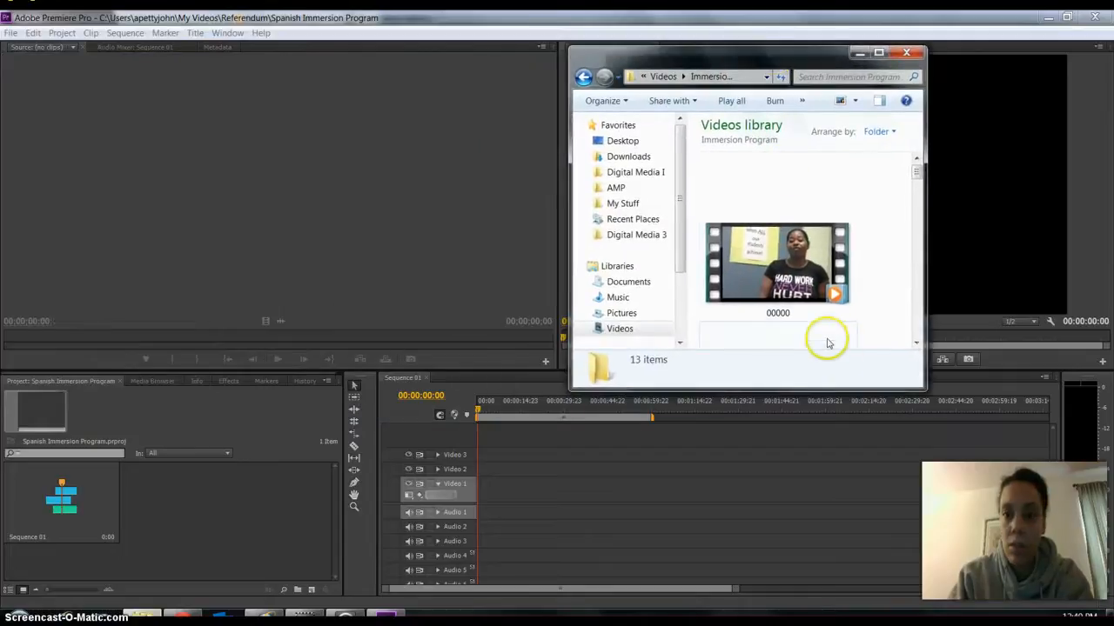
Import all the clips from the Immersion Program folder into the Premiere Pro project bin and minimize the folder window.
click(814, 309)
key(ctrl+a)
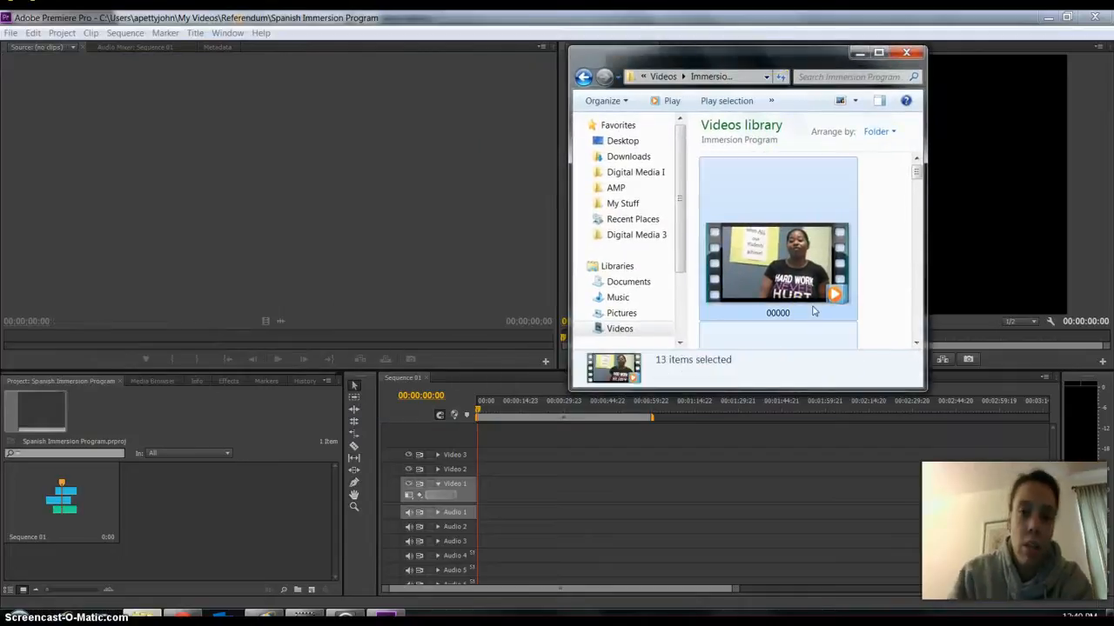
drag(794, 264, 183, 535)
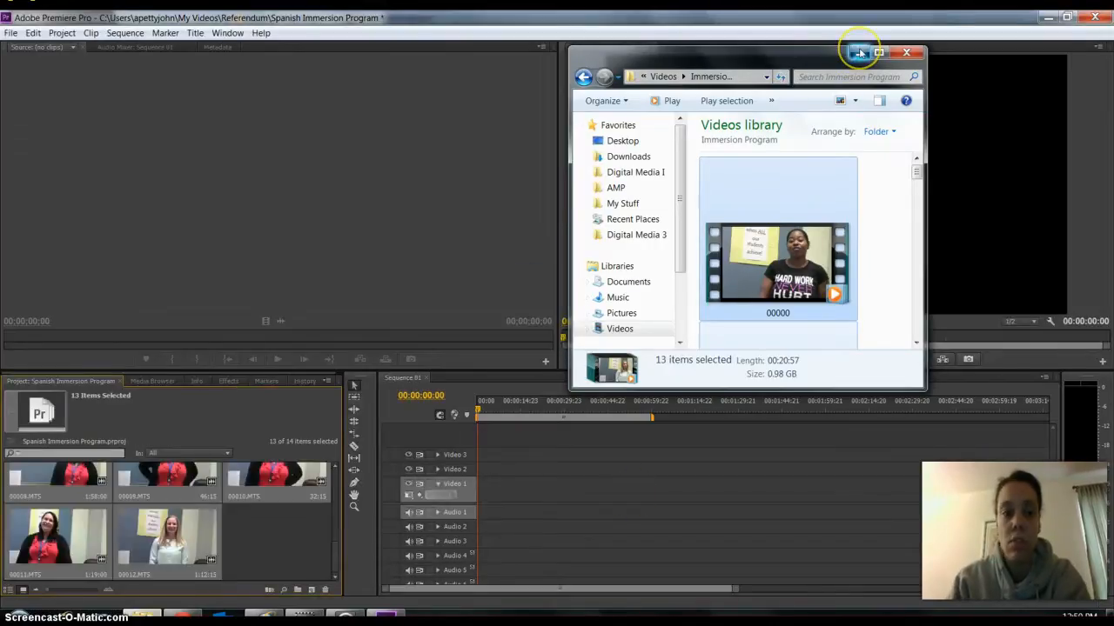
click(857, 54)
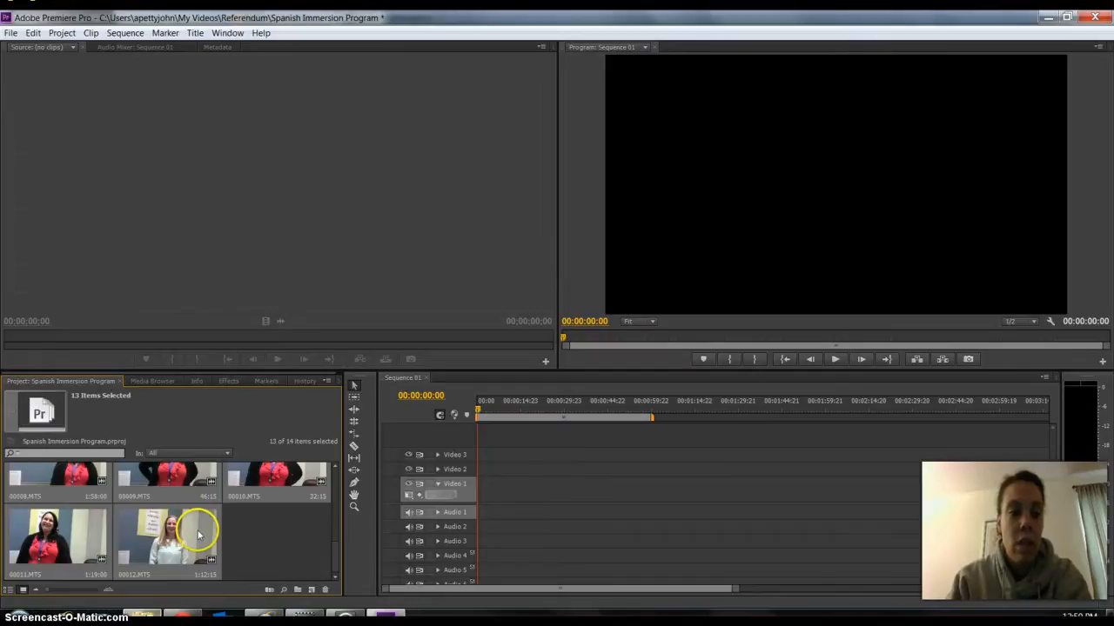
click(277, 539)
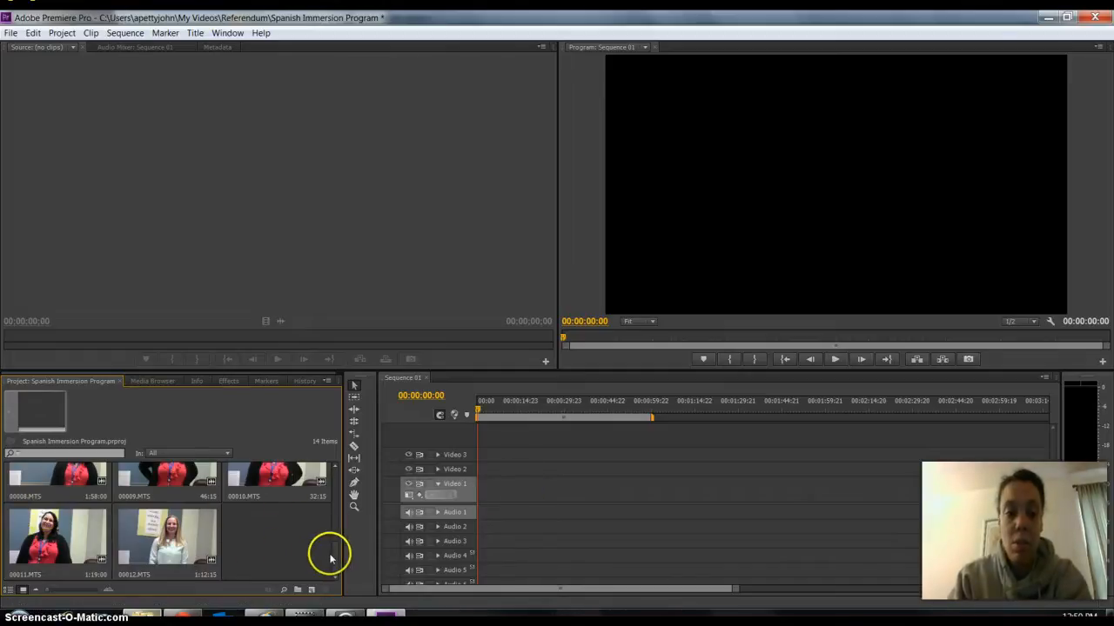
drag(336, 551, 331, 467)
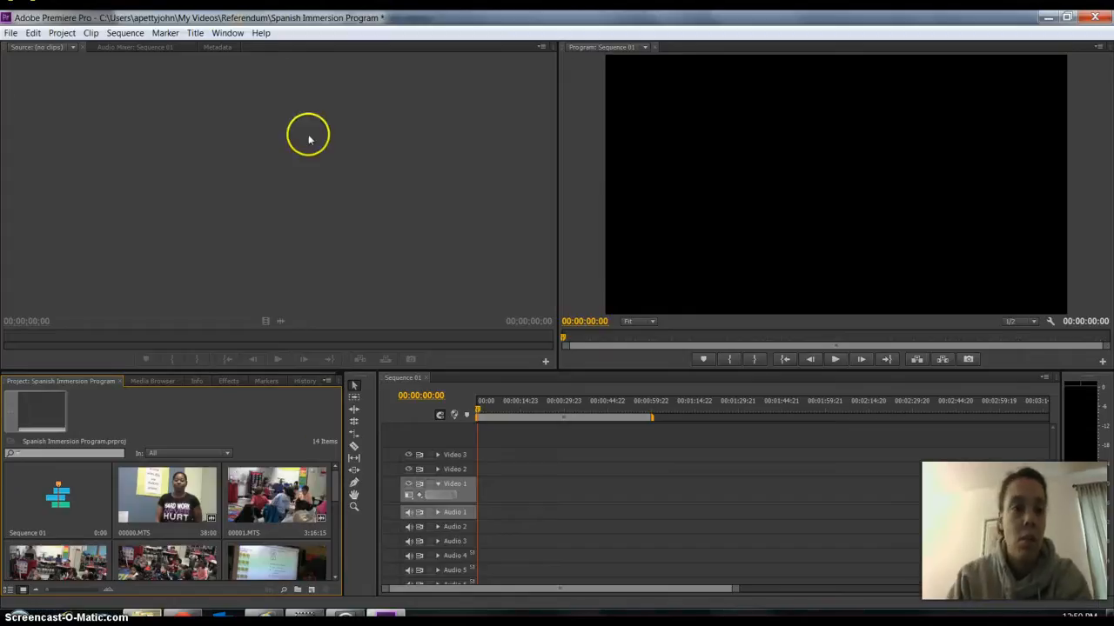
Create a default still title named Title 01 with the 1920 x 1080 video settings.
click(201, 35)
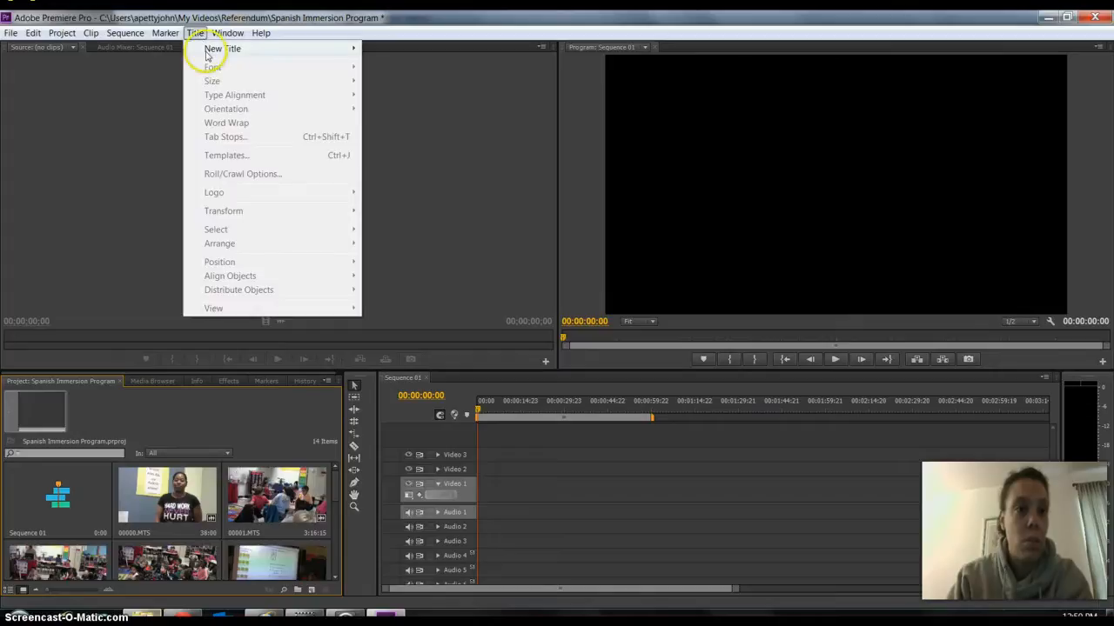
mouse_move(212, 50)
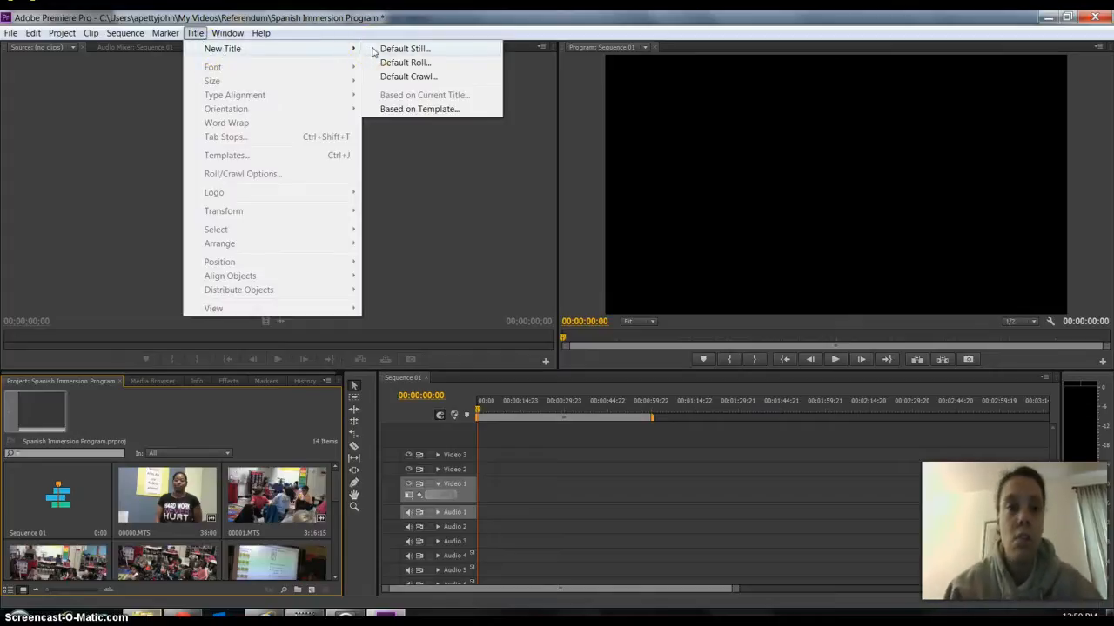
click(401, 49)
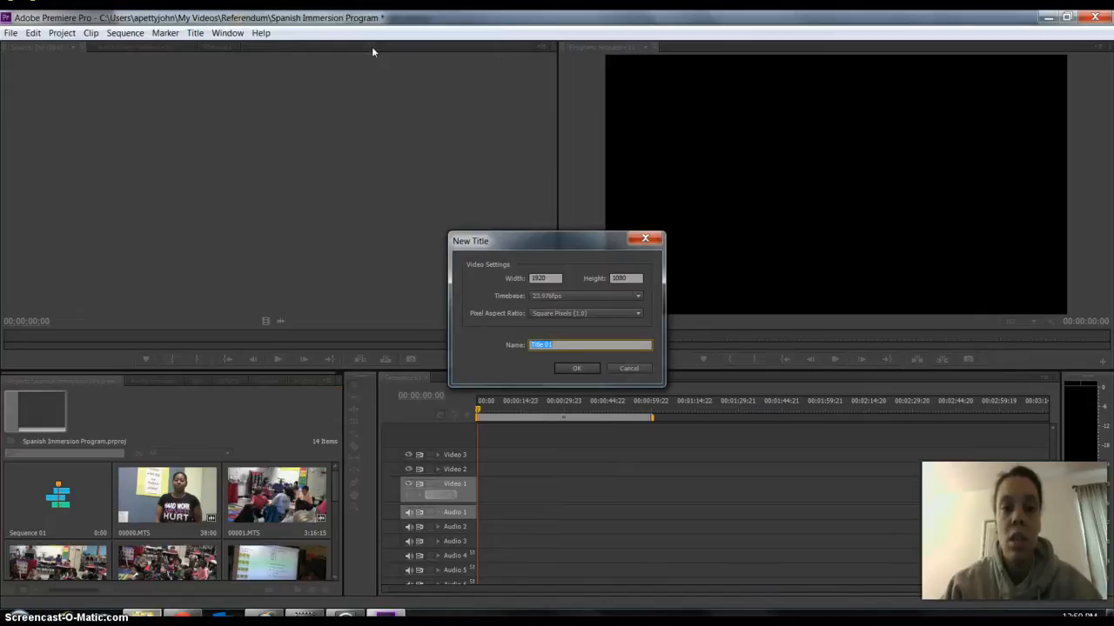
click(572, 368)
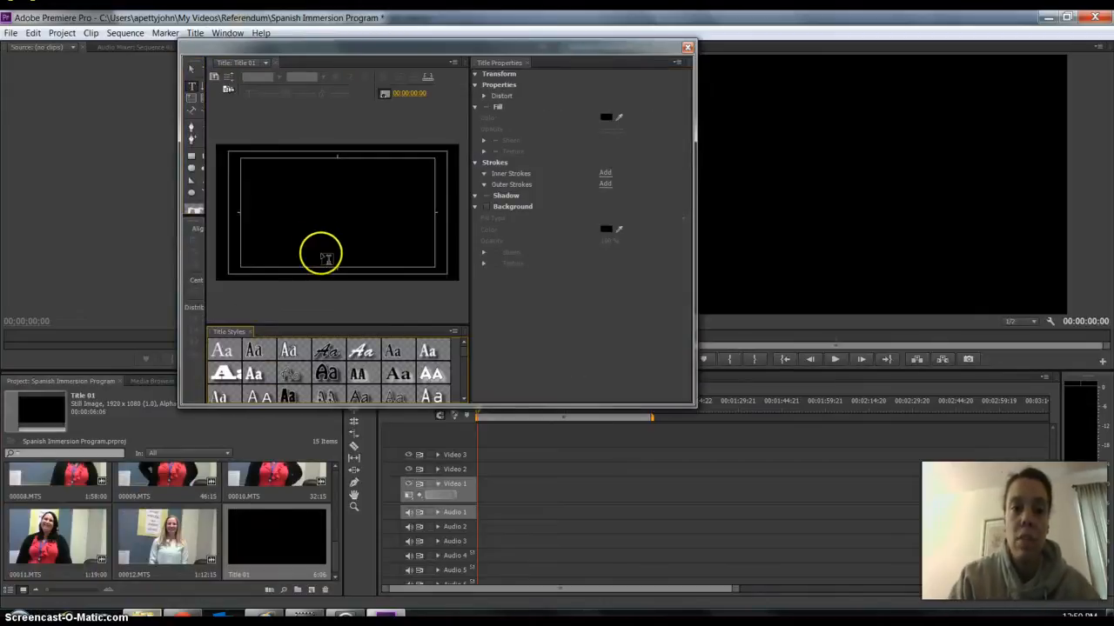
Add a line of random placeholder text to Title 01, position it centred in the upper part of the frame, and close the title.
click(322, 189)
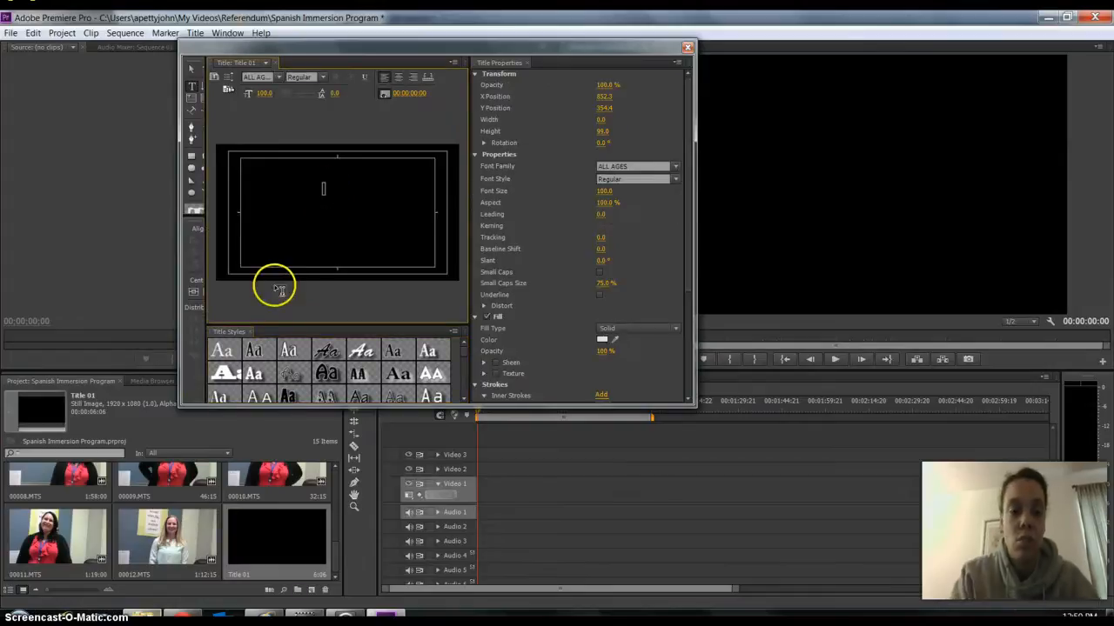
text(nkldfkglkfdnklasdf)
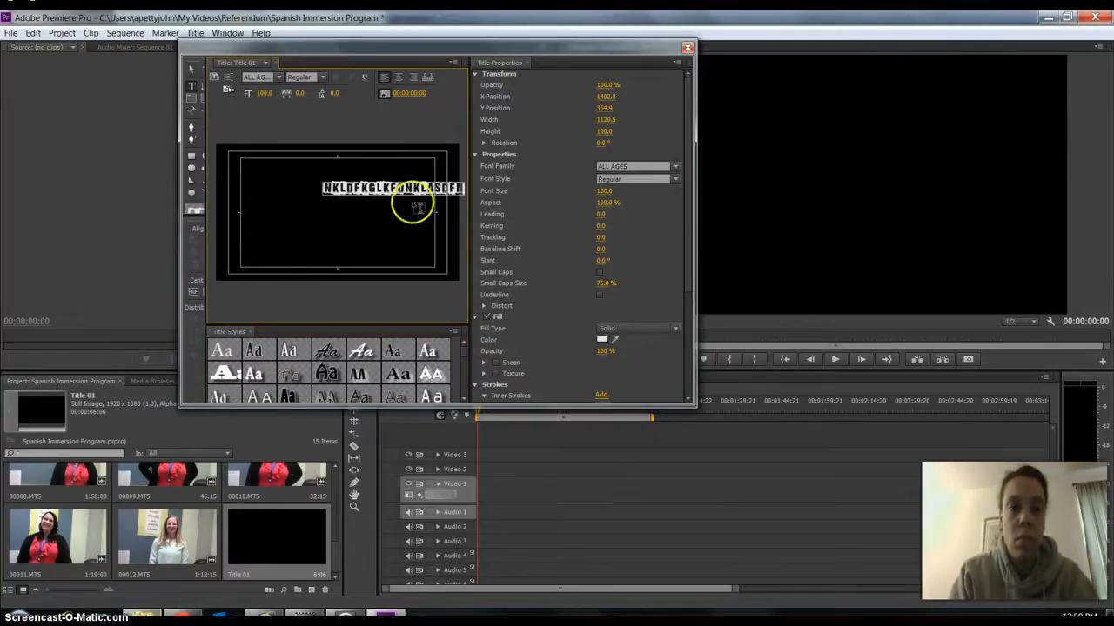
click(192, 69)
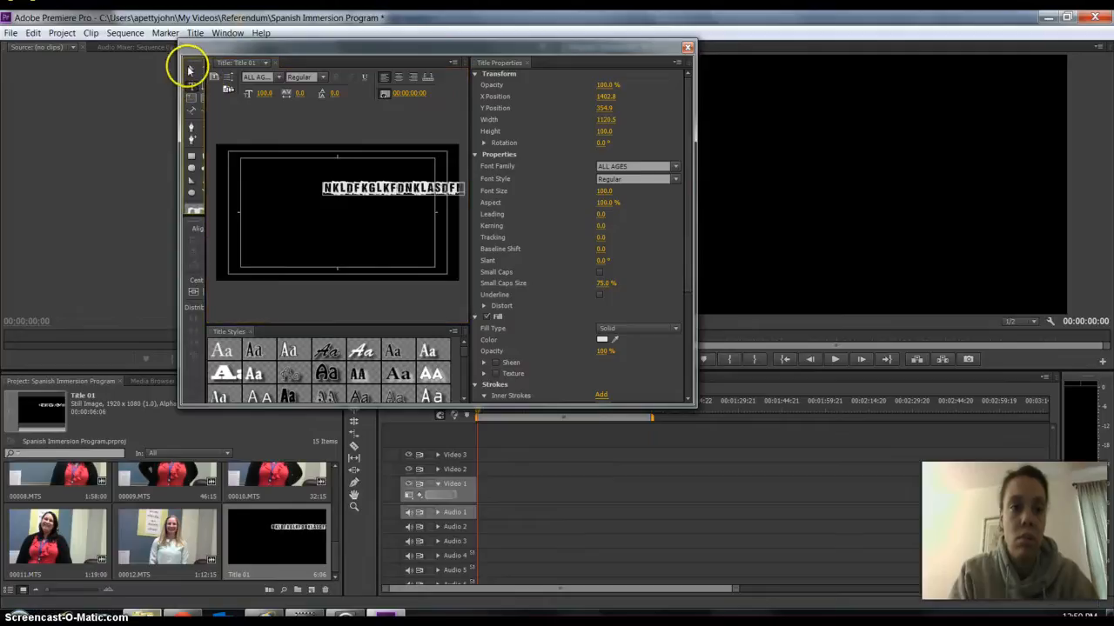
drag(361, 189, 321, 193)
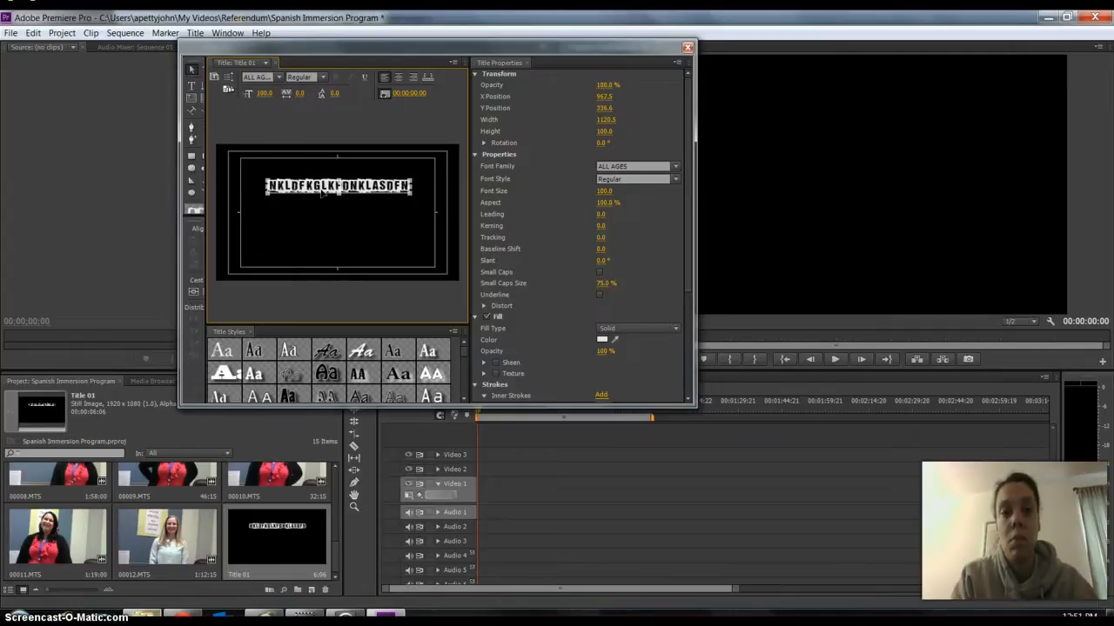
click(688, 46)
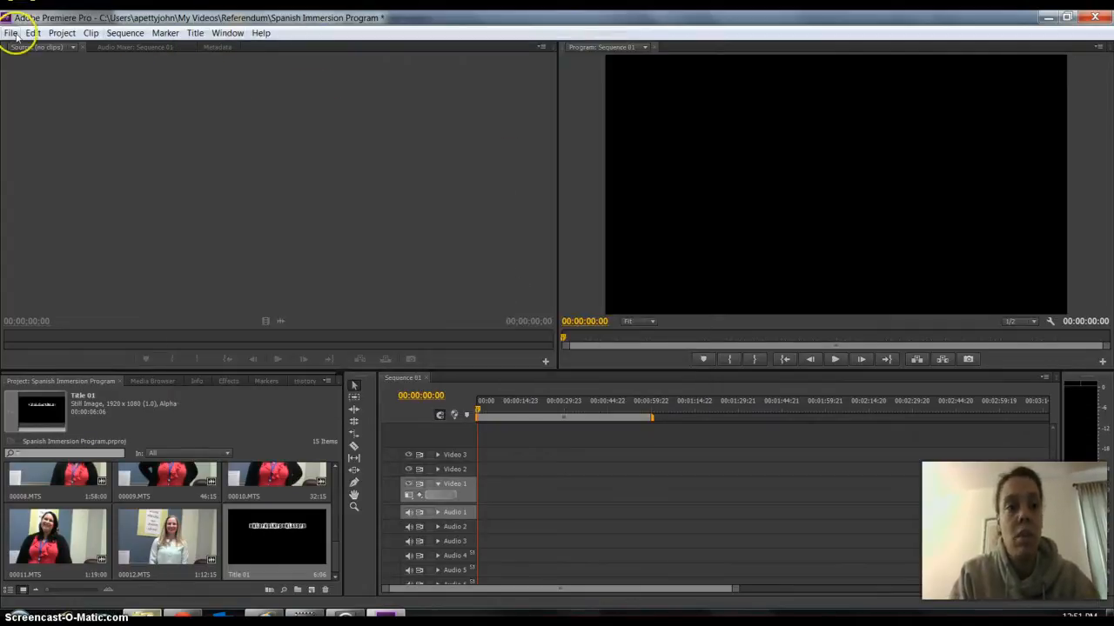
Start a new title based on a template and preview the Abstract_low3 and Abstract_full presets.
click(195, 33)
mouse_move(209, 48)
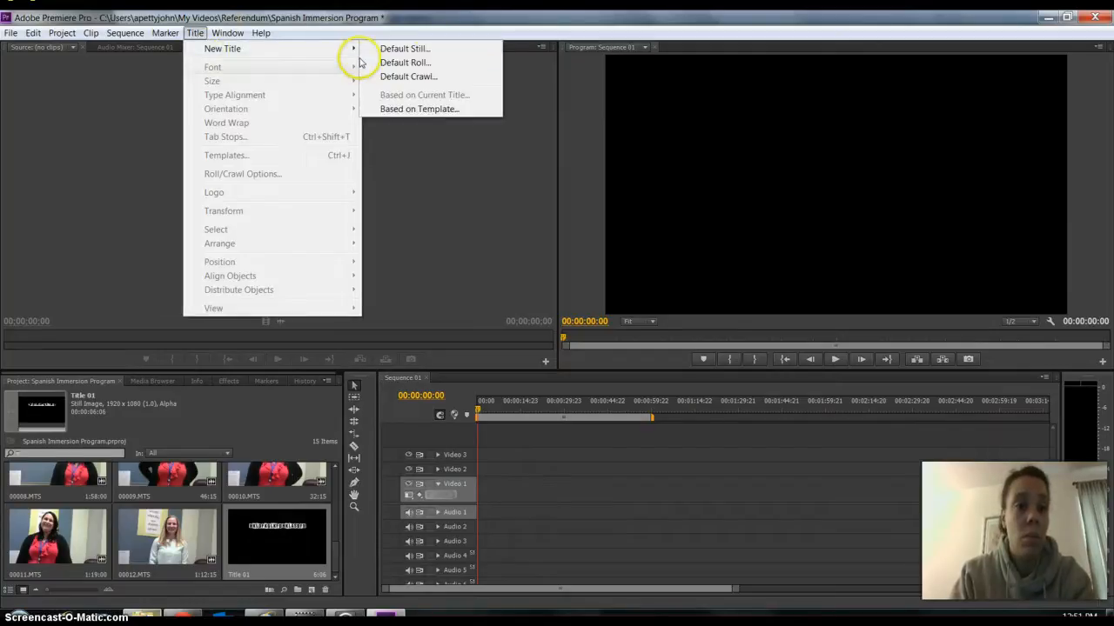
click(416, 109)
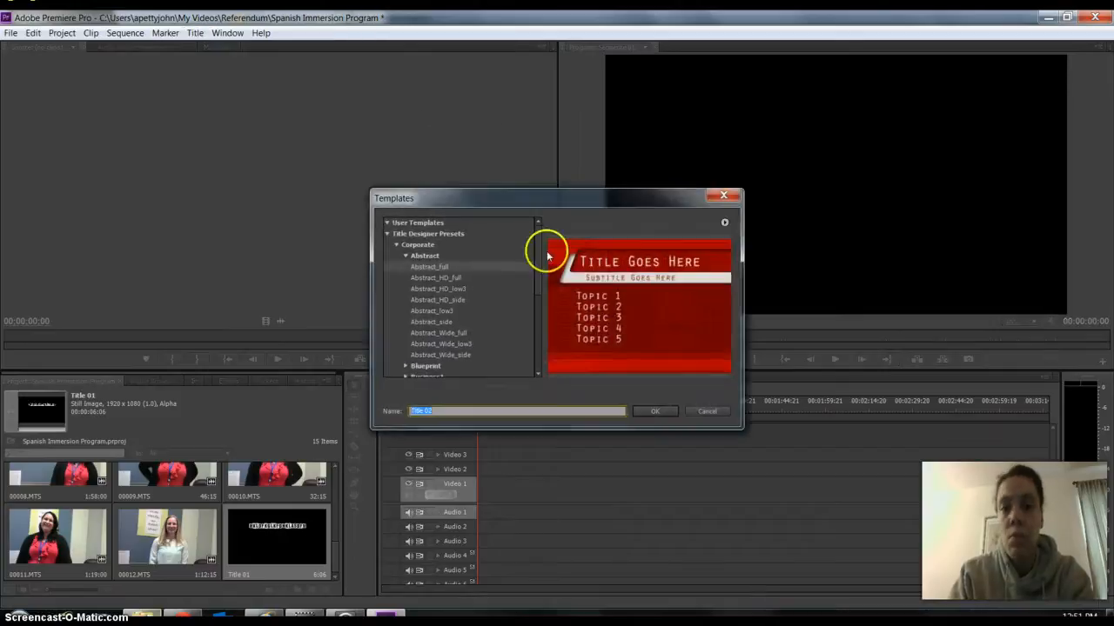
drag(566, 200, 561, 60)
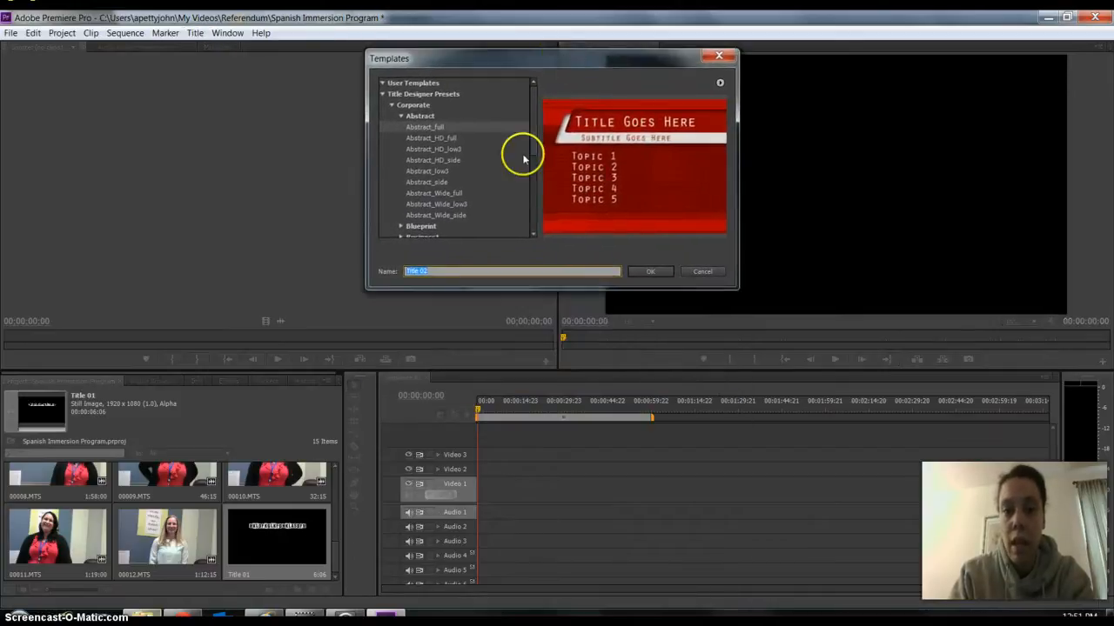
click(421, 170)
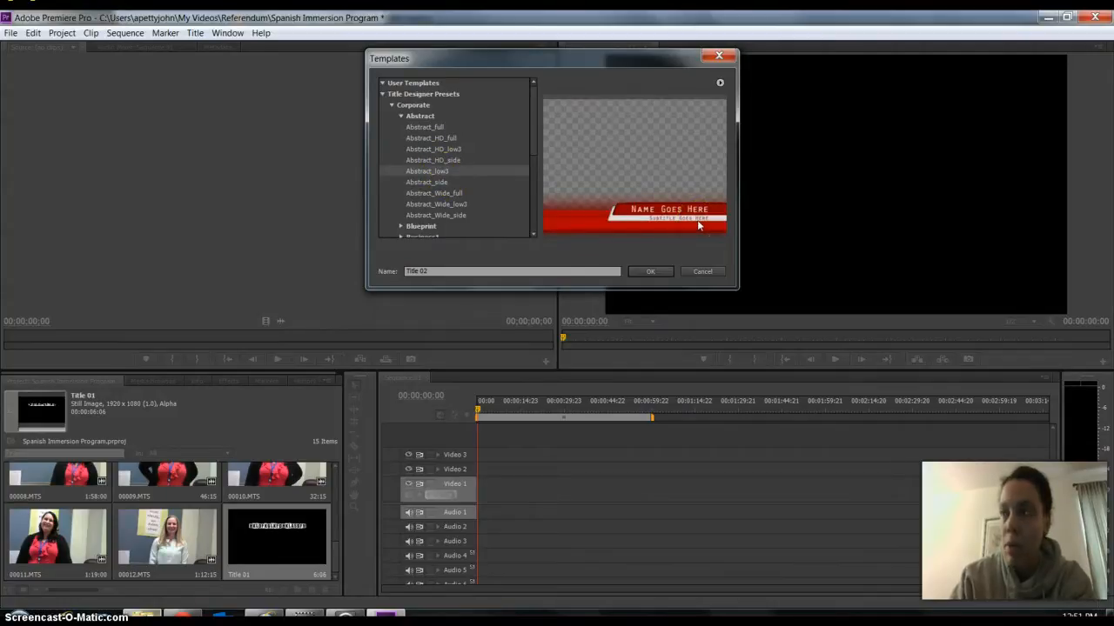
click(438, 127)
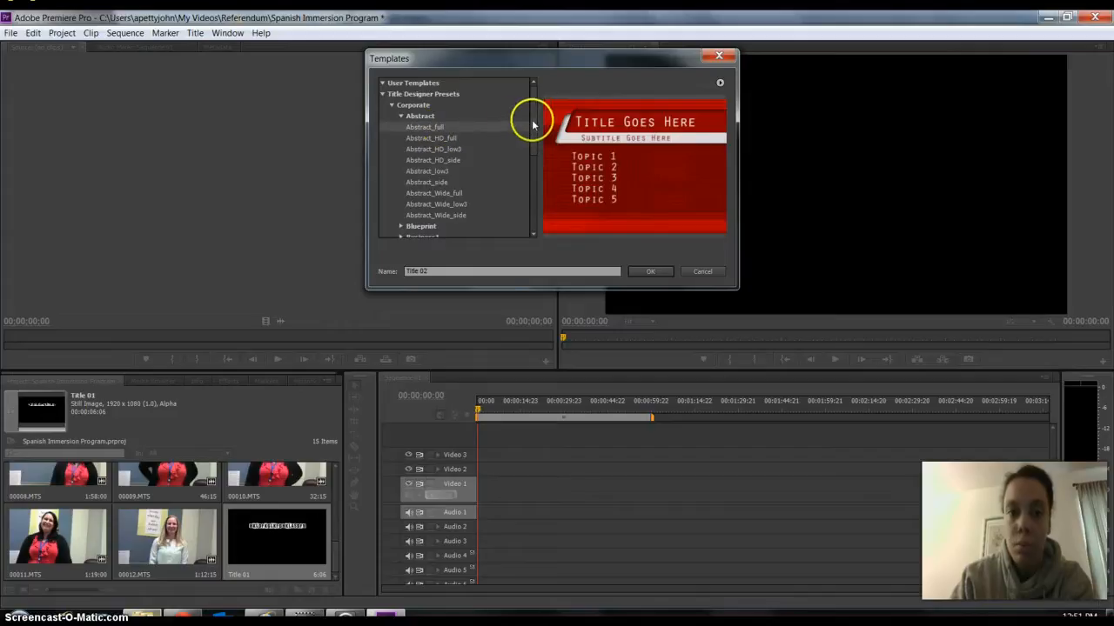
Browse the Education title templates and select the Blocks_full preset.
drag(529, 117, 527, 188)
click(391, 132)
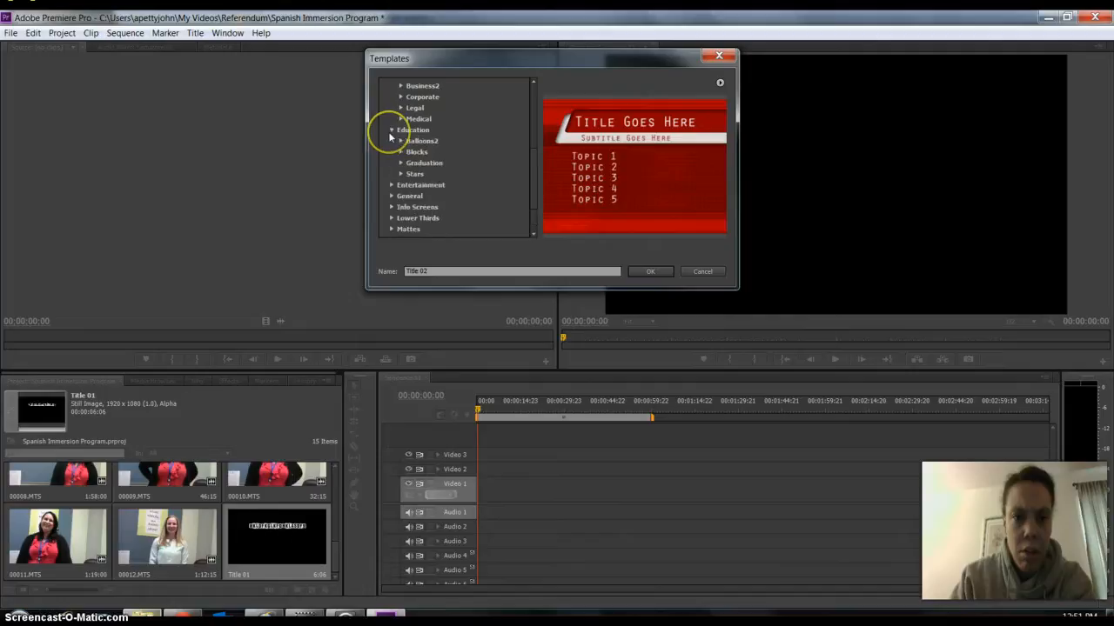
click(408, 176)
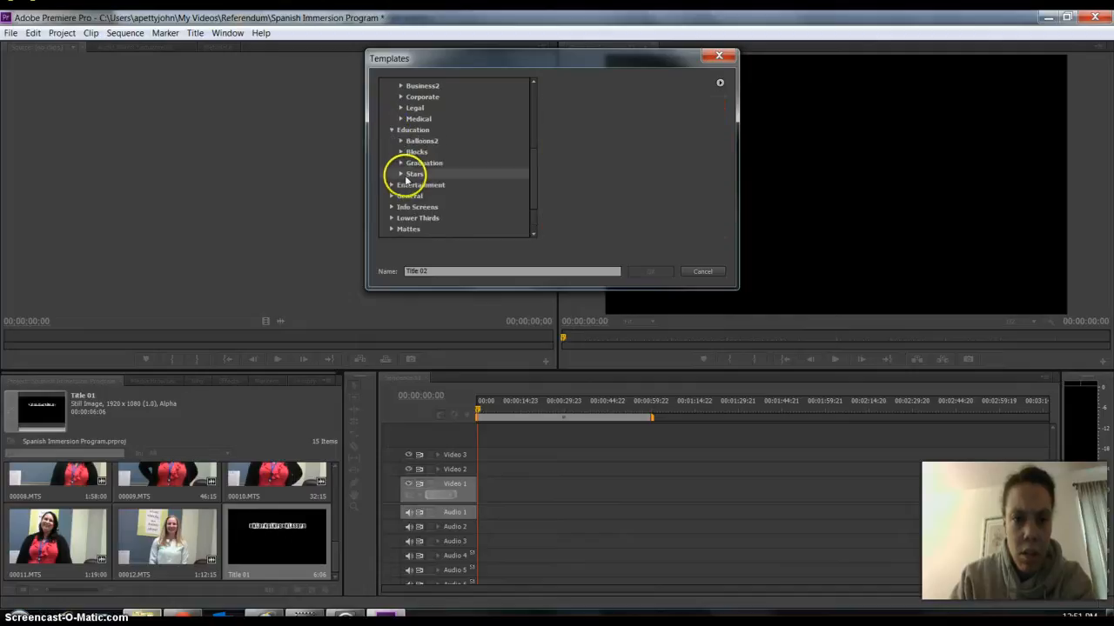
click(402, 175)
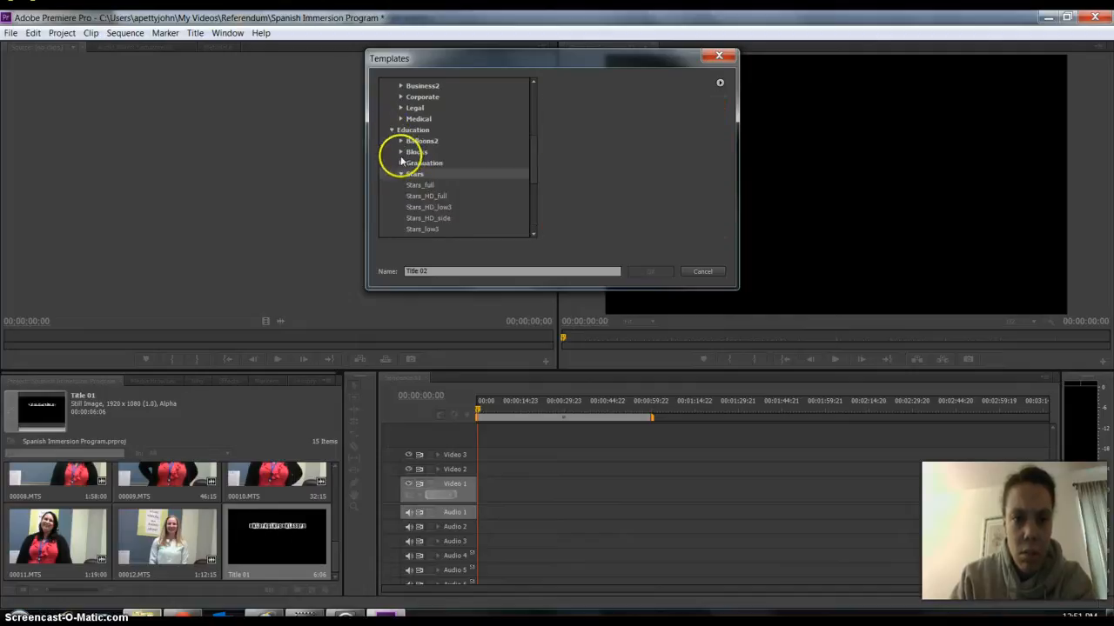
click(399, 154)
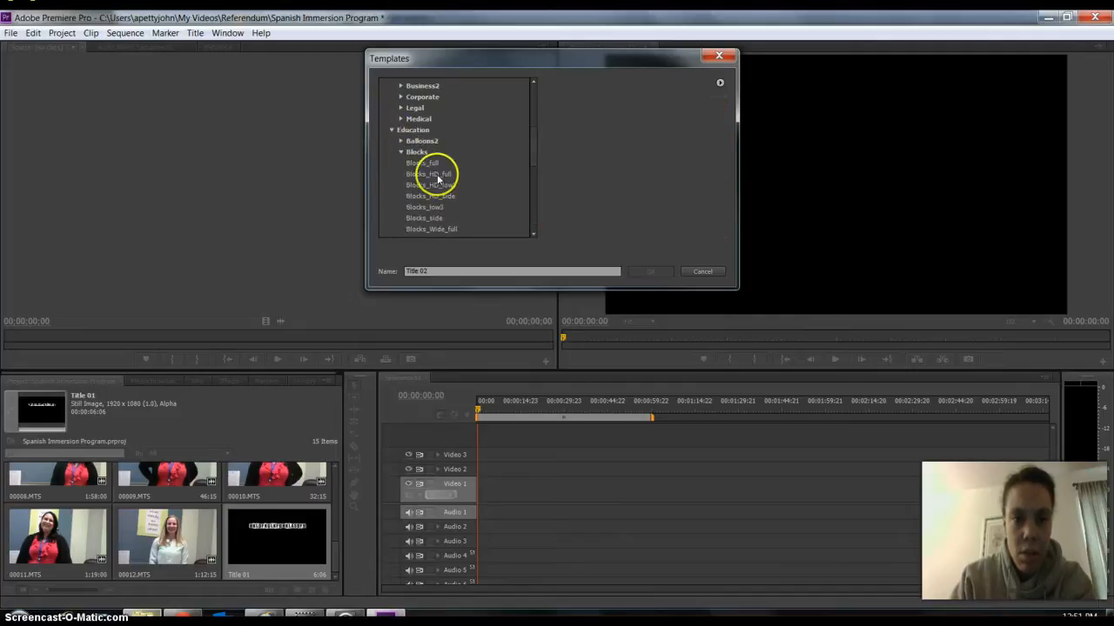
click(438, 177)
click(427, 164)
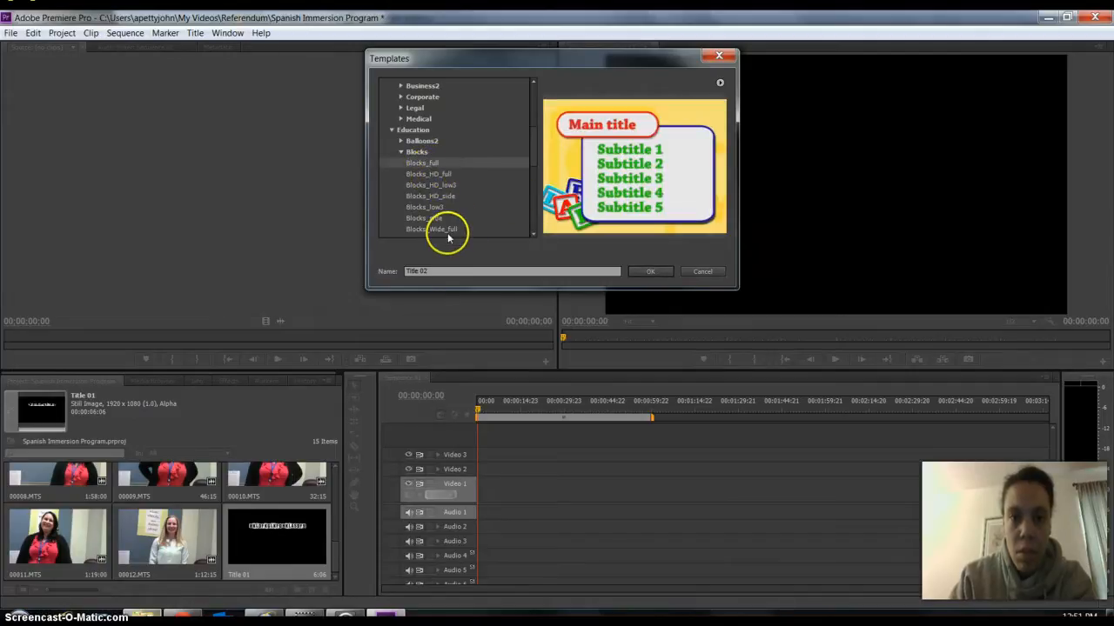
Name the template-based title Opening Title and create it.
click(425, 270)
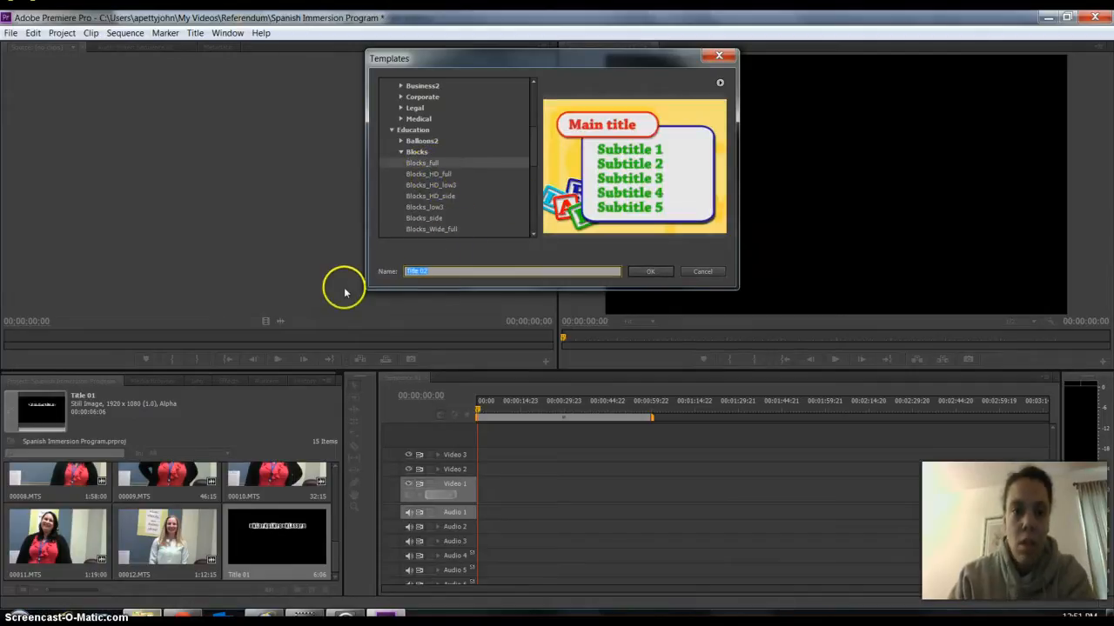
text(Opening)
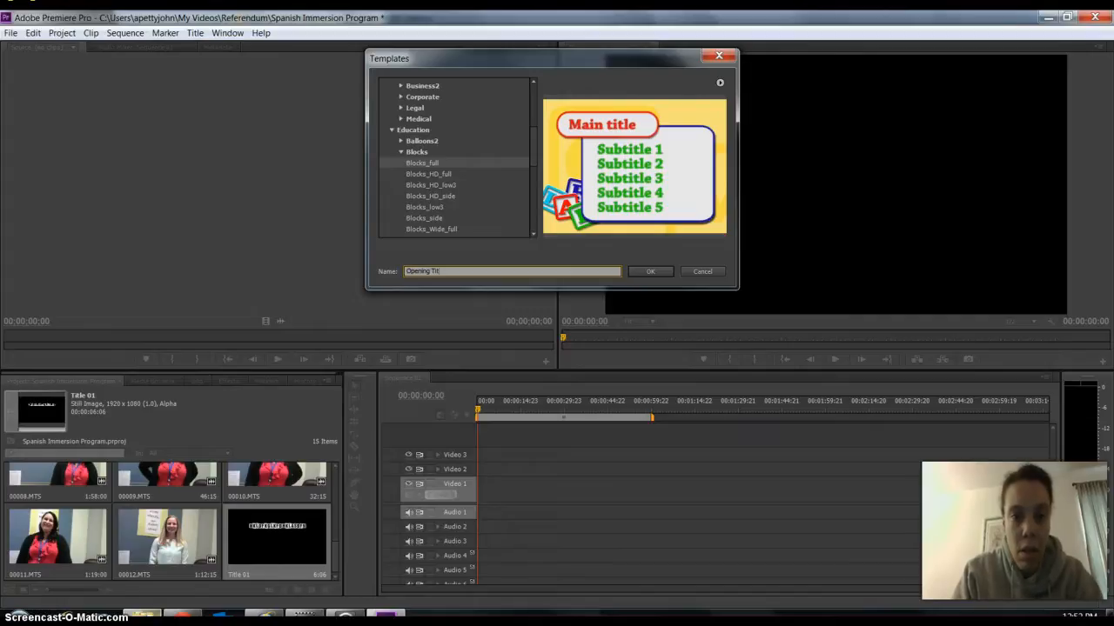
click(658, 272)
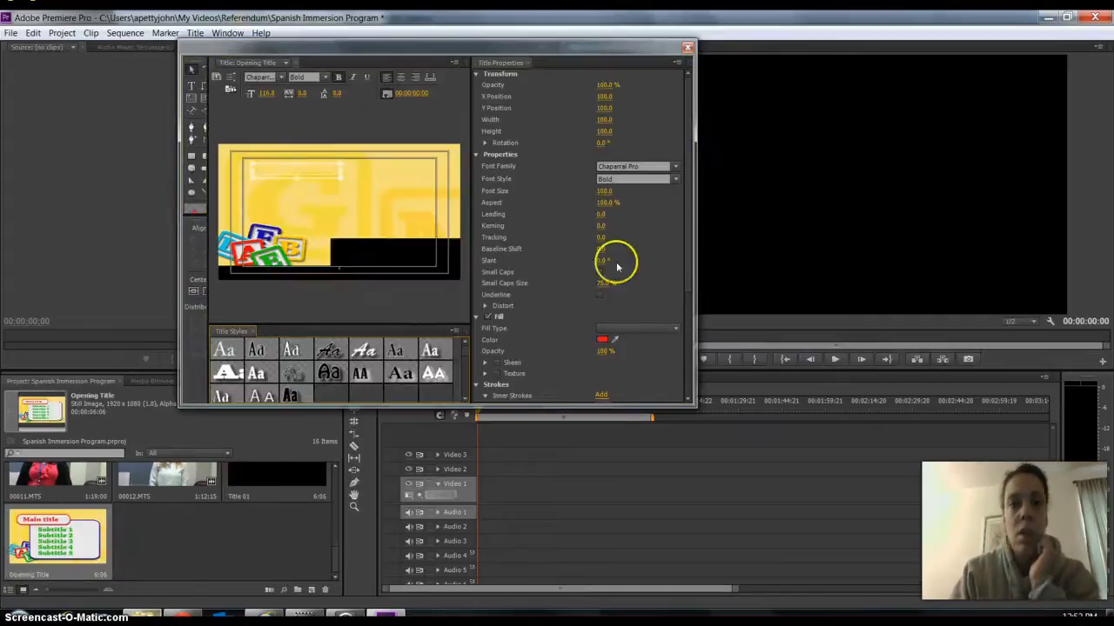
Reposition the title editing window and enlarge it in height and width to show the whole template and its tools.
drag(490, 49, 556, 65)
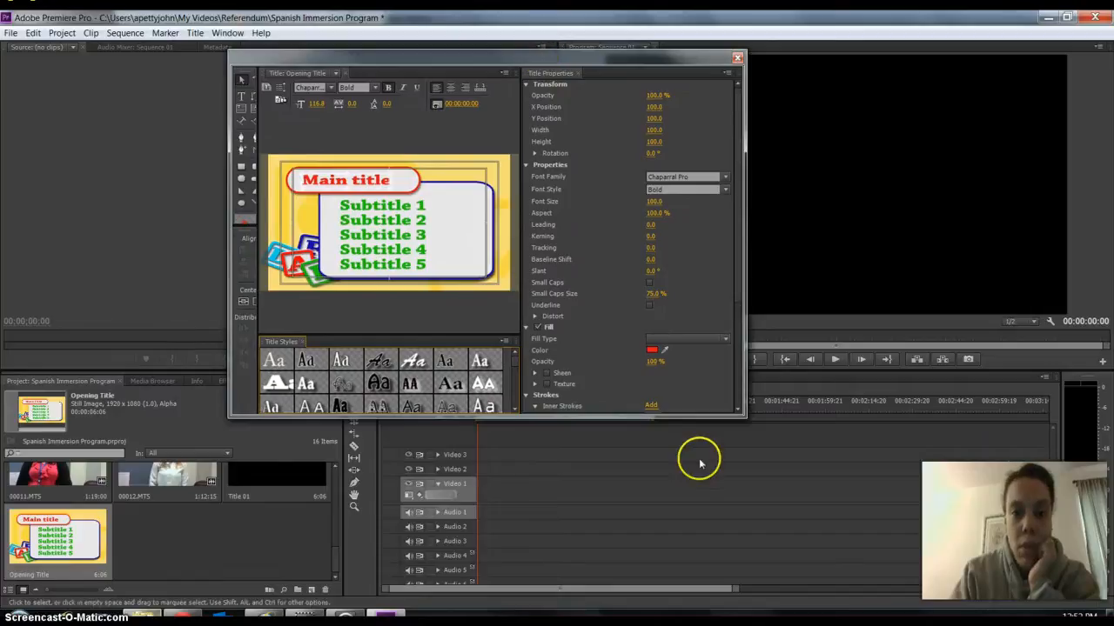
drag(712, 418, 711, 484)
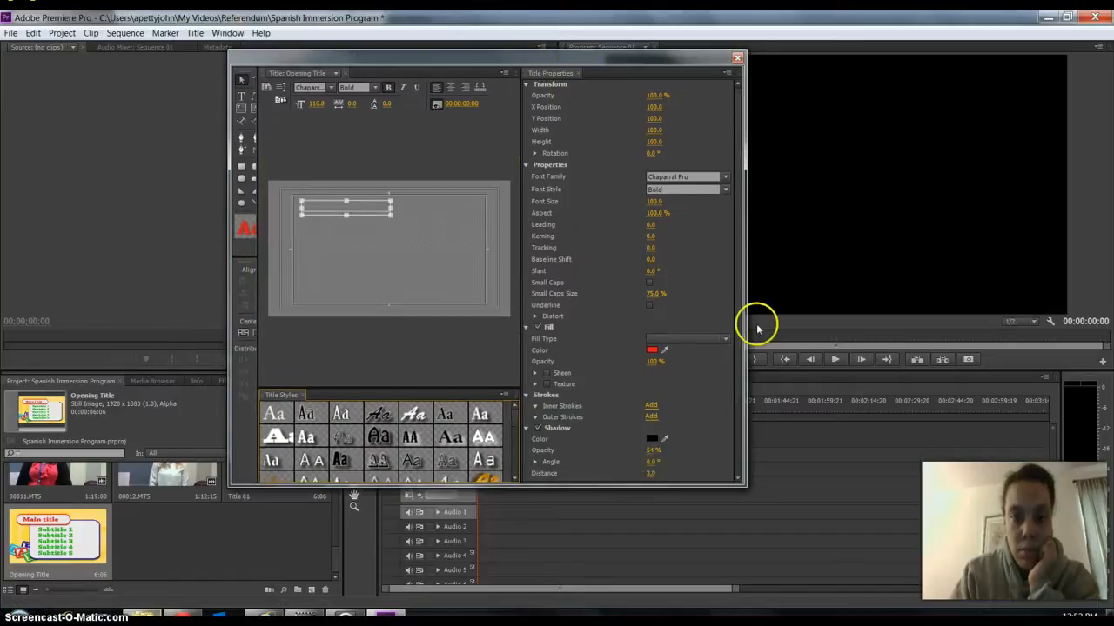
drag(745, 253, 993, 268)
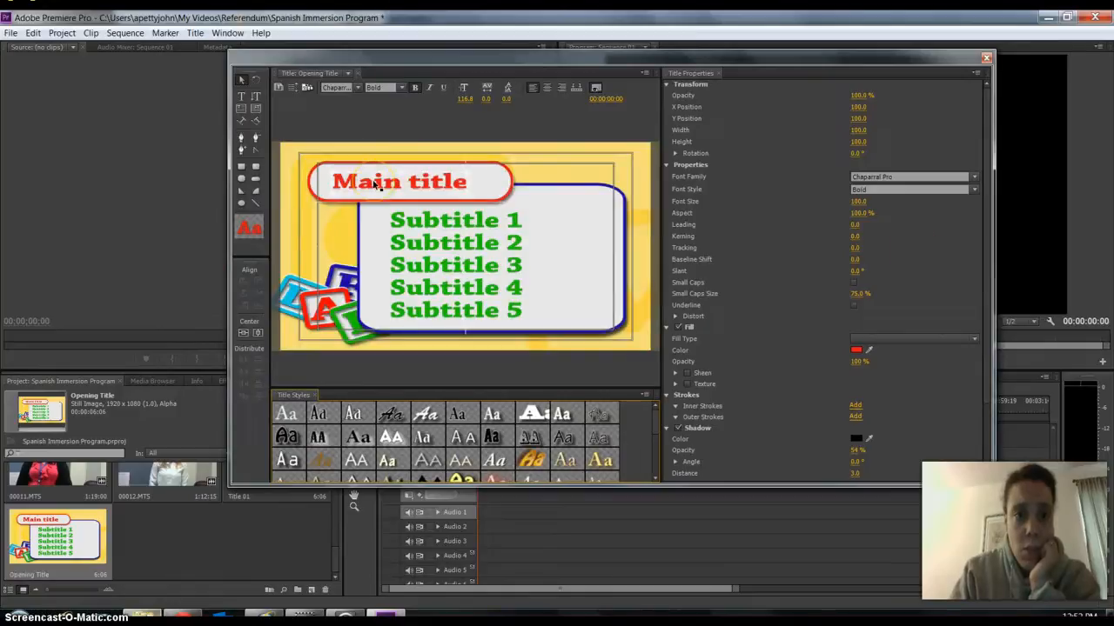
Replace the template's main title text with "Welcome to" using the Type tool.
click(375, 185)
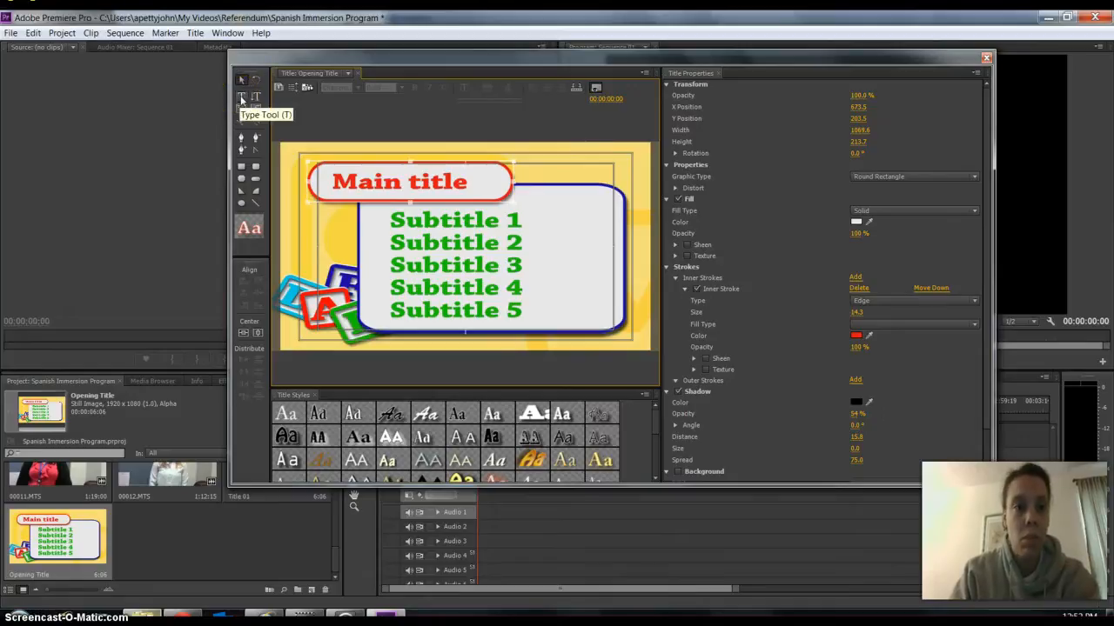
click(242, 97)
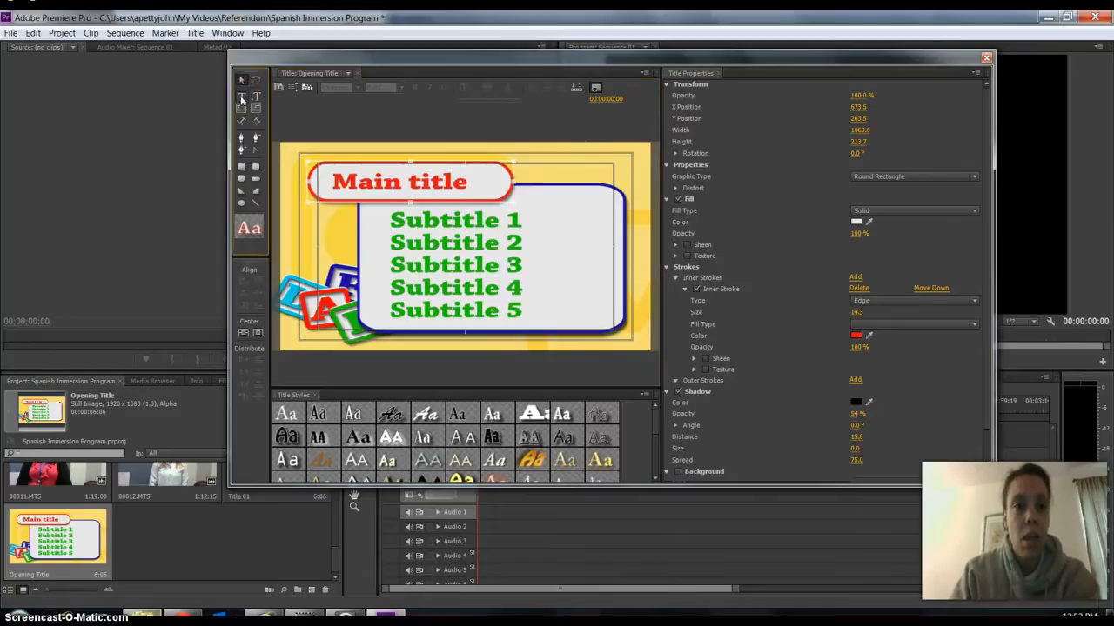
click(348, 181)
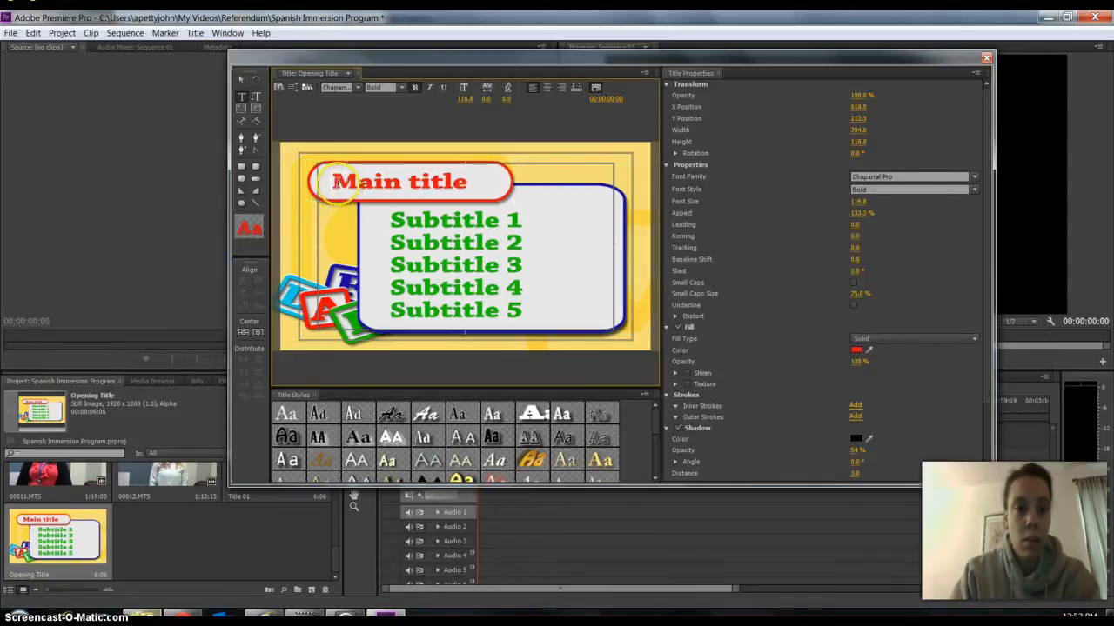
drag(336, 181, 468, 184)
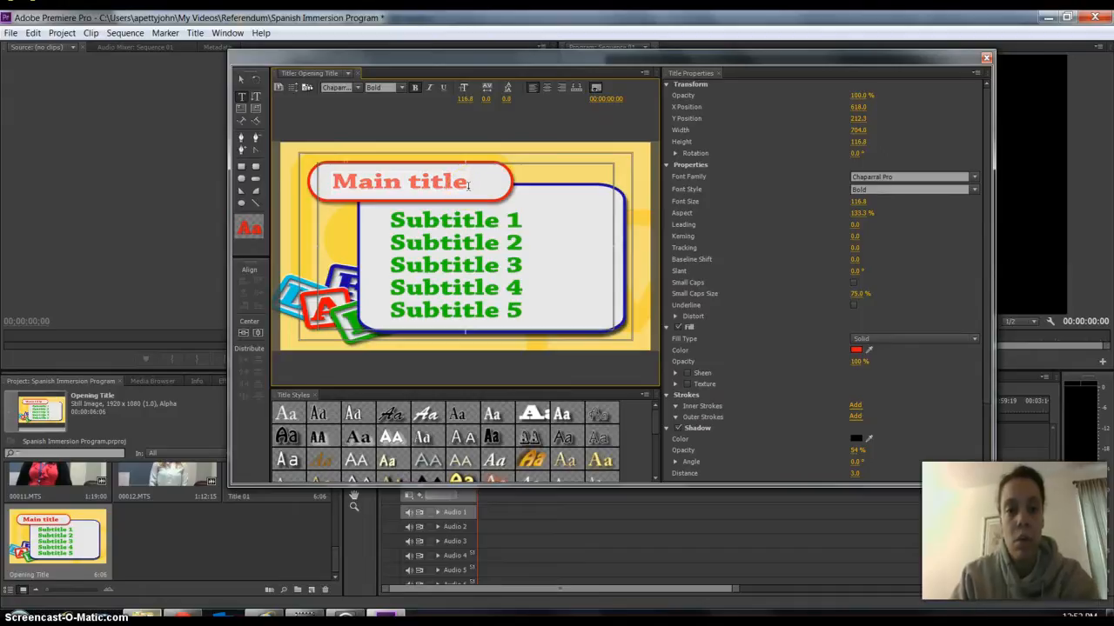
text(Welcome)
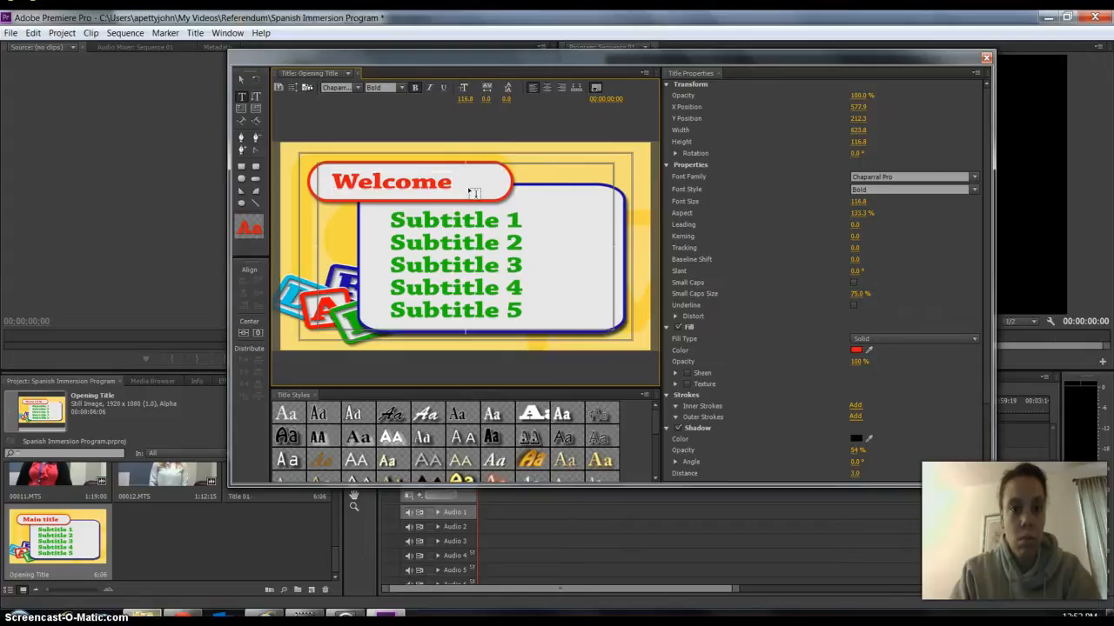
text( to)
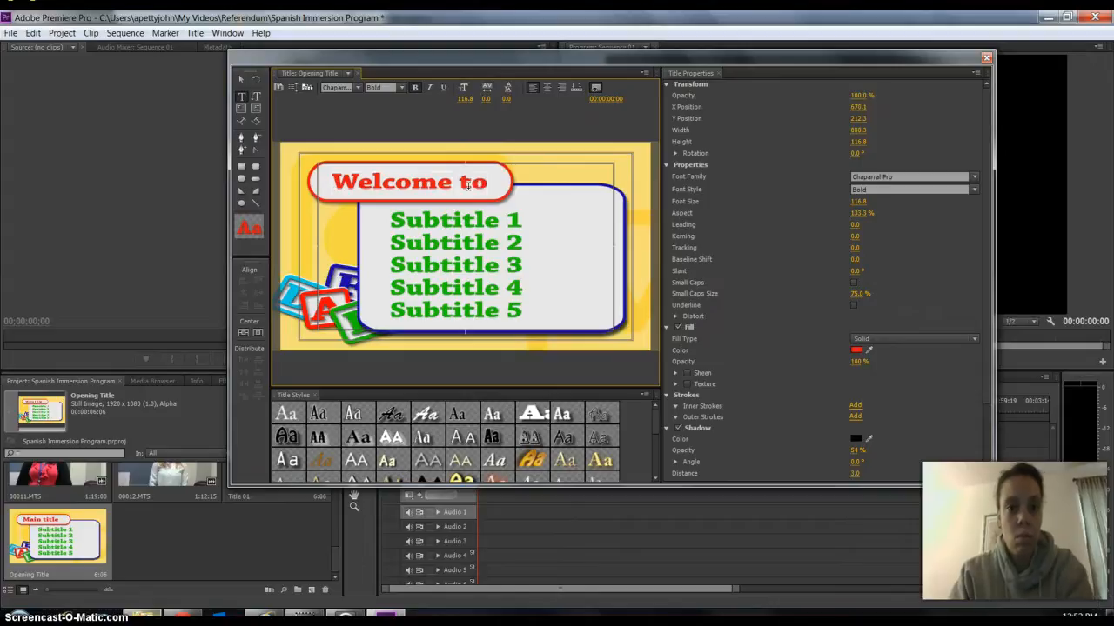
Change the fill color of the "Welcome to" text to dark navy blue, hex 03073C.
click(247, 231)
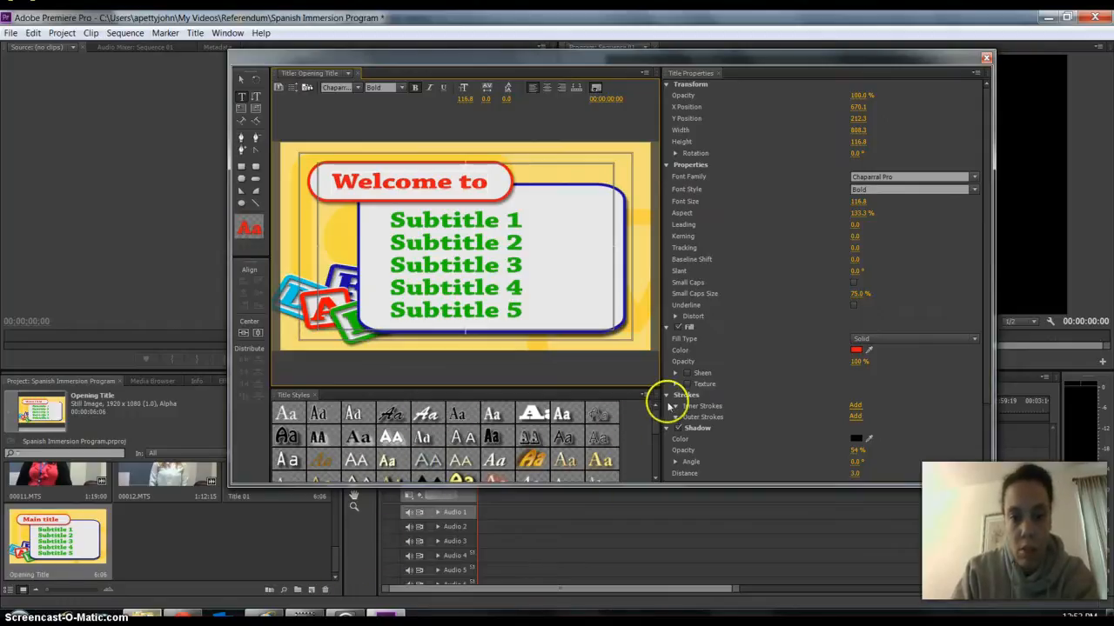
drag(651, 418, 653, 470)
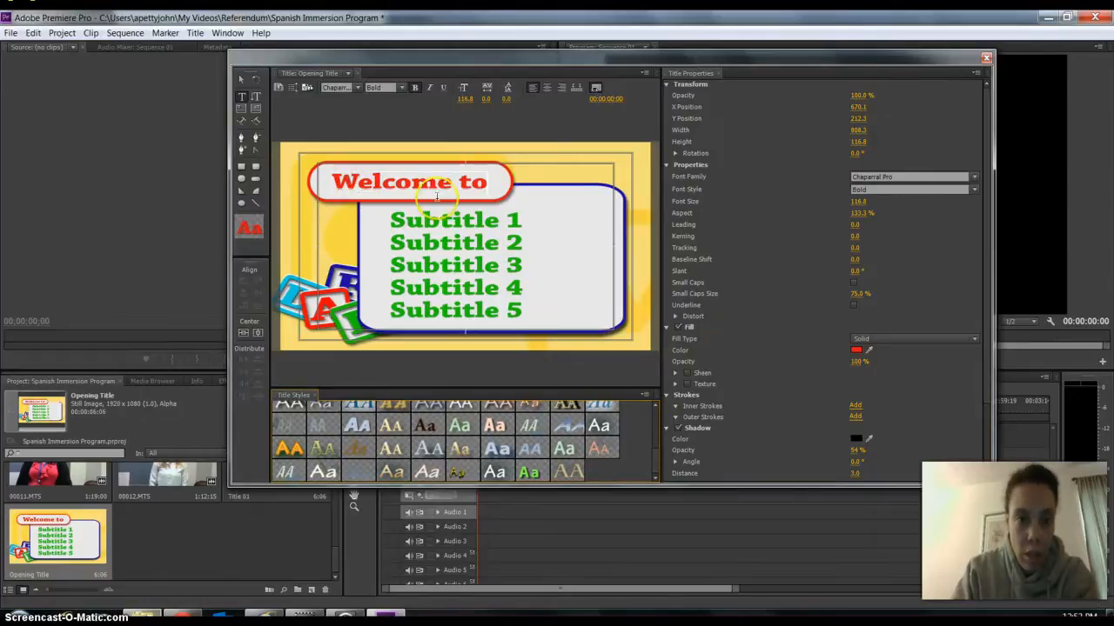
click(857, 352)
drag(621, 241, 849, 144)
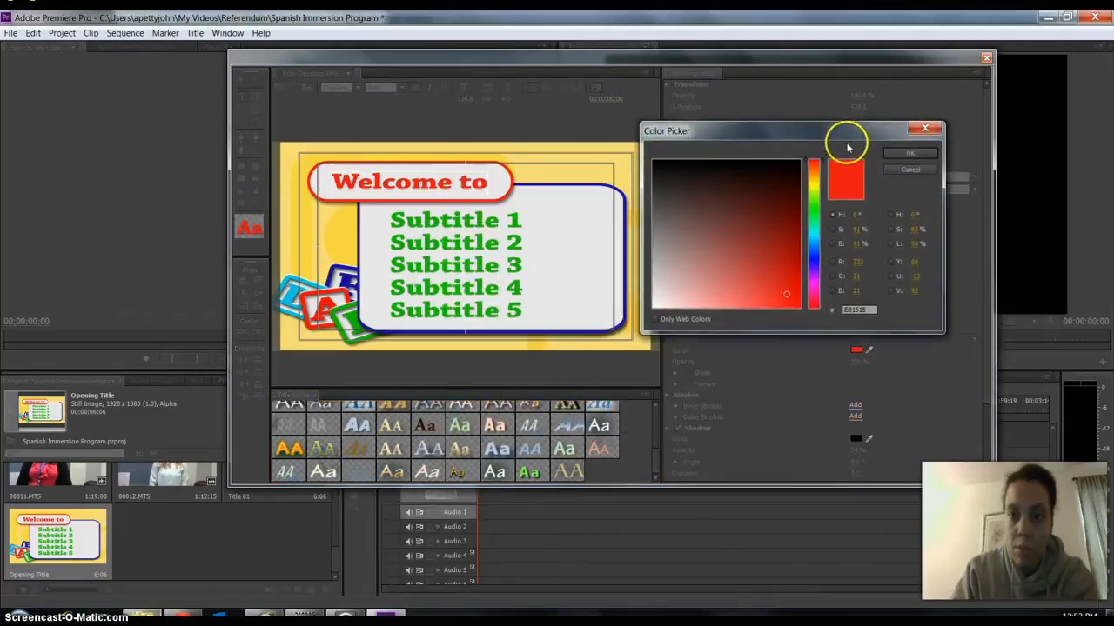
click(815, 260)
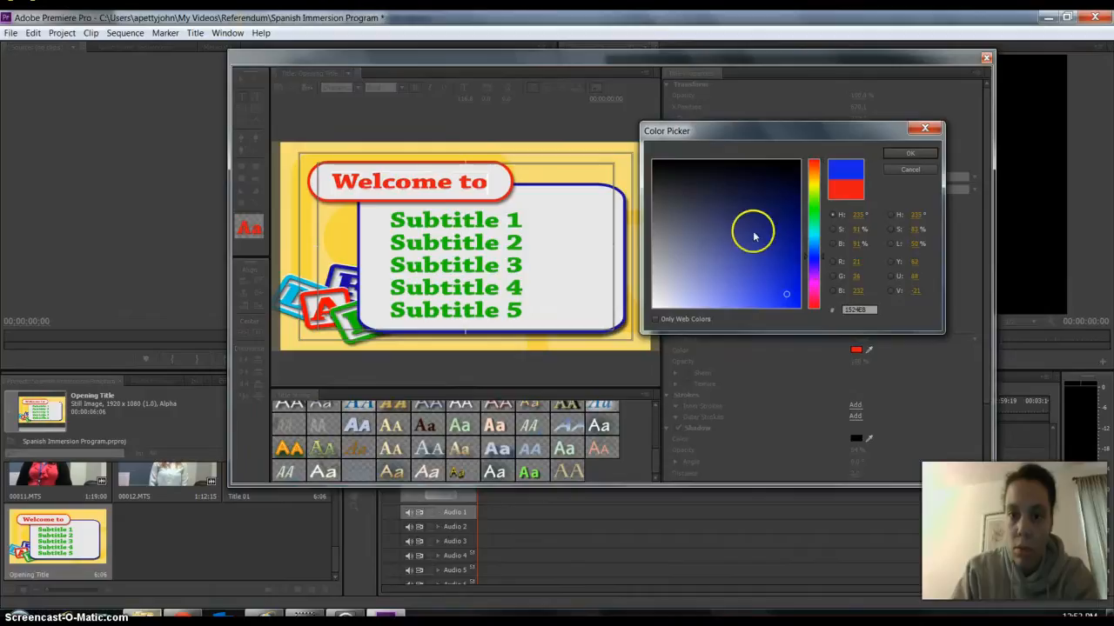
drag(785, 249, 793, 194)
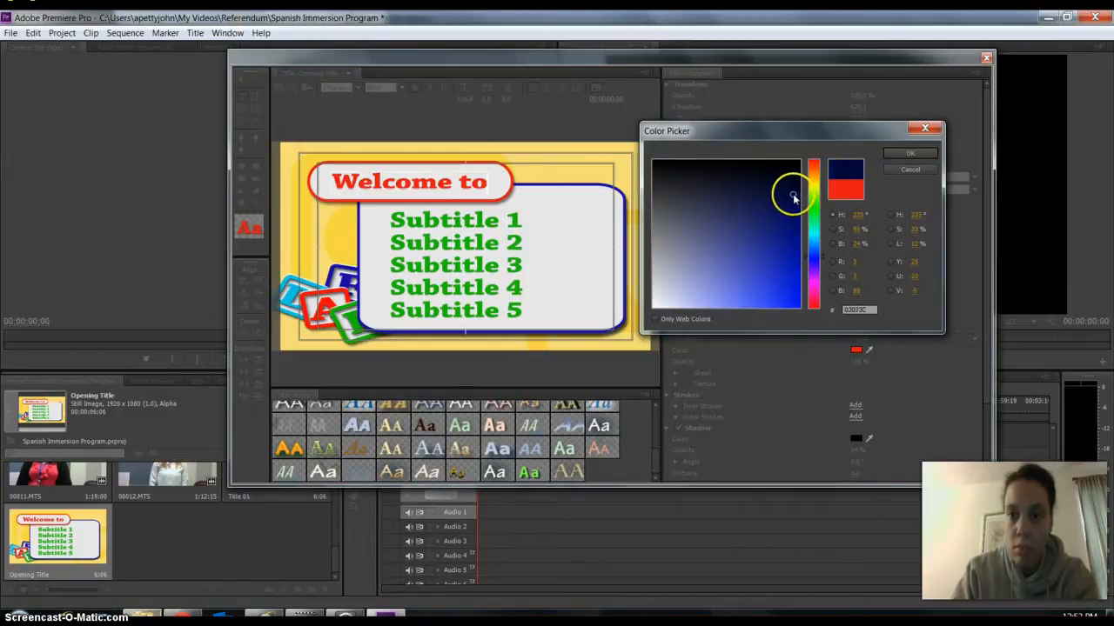
click(911, 153)
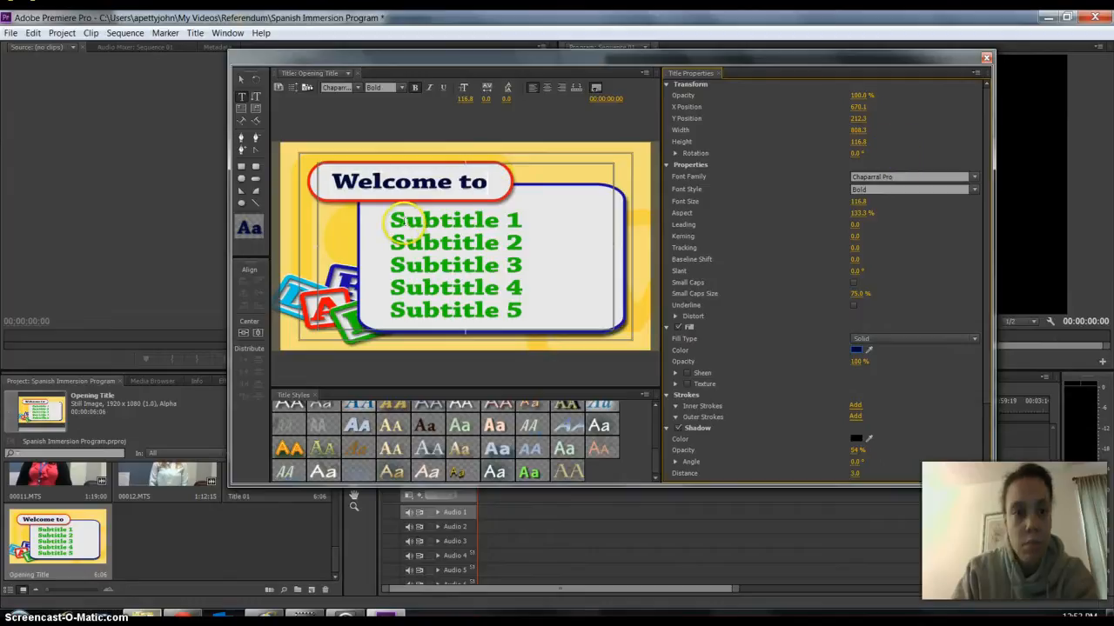
Replace the five subtitle placeholder lines with "Spanish / Immersion / Program at / Seaford School / District" on separate lines.
click(242, 78)
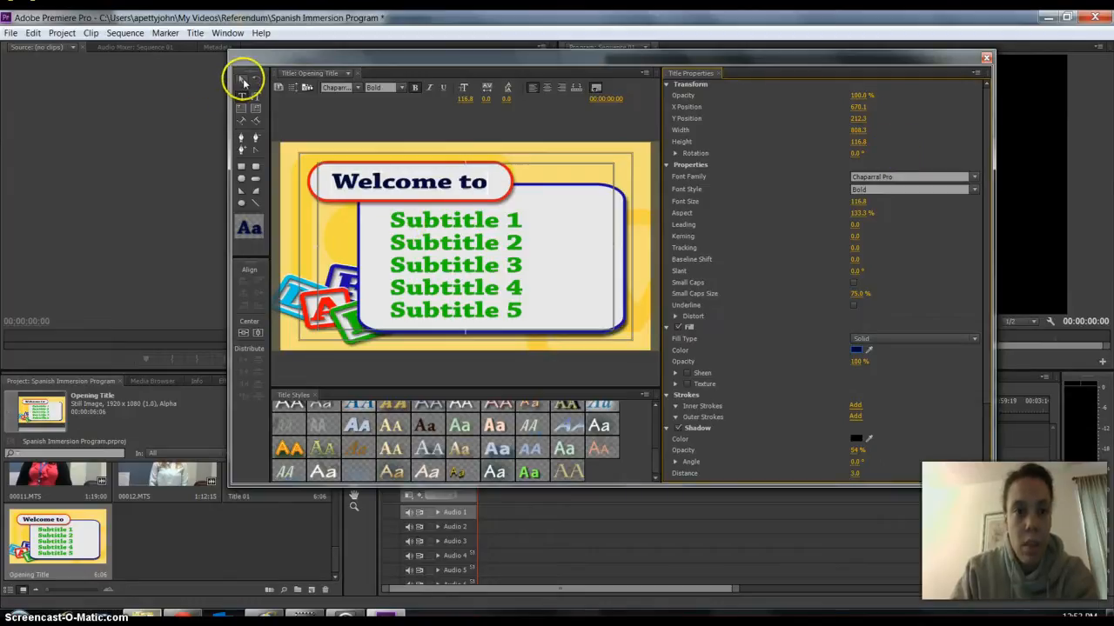
click(440, 228)
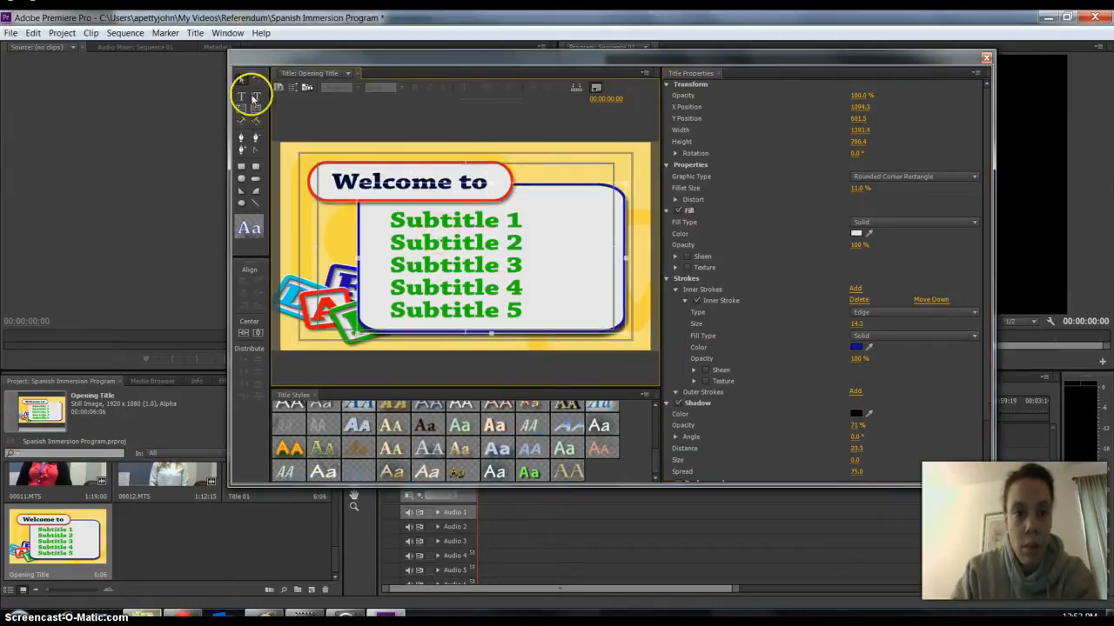
click(242, 97)
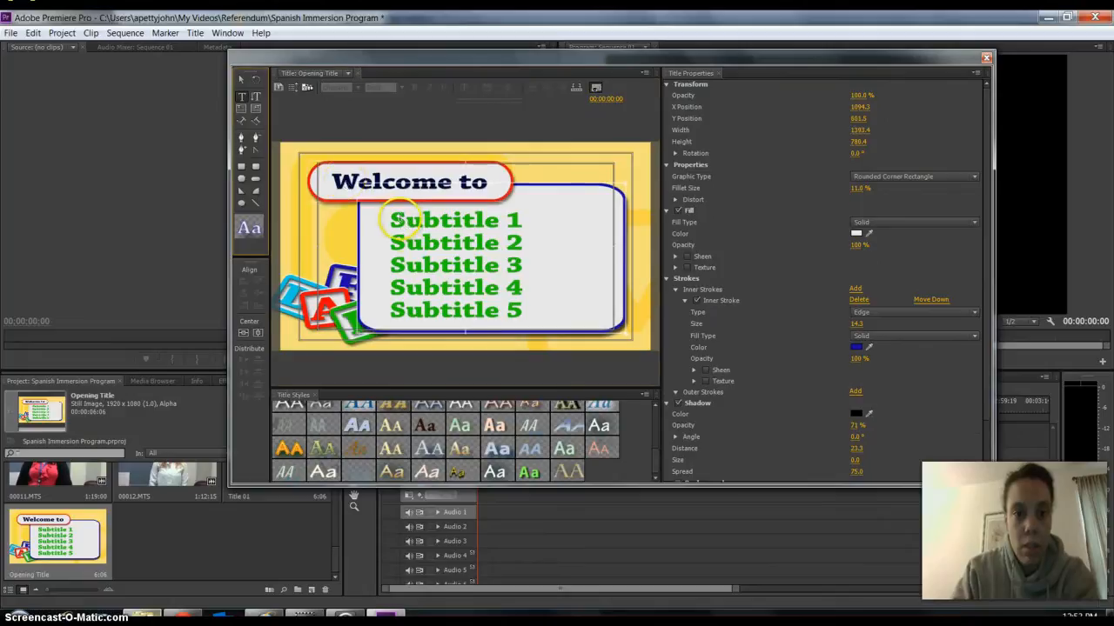
click(402, 216)
click(393, 220)
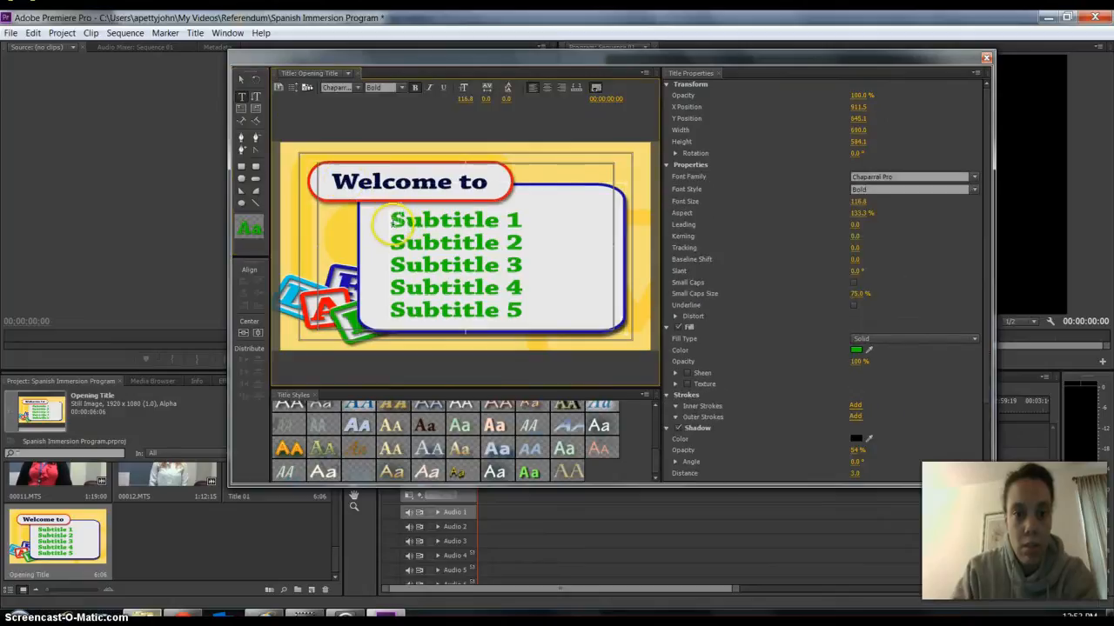
drag(393, 220, 515, 332)
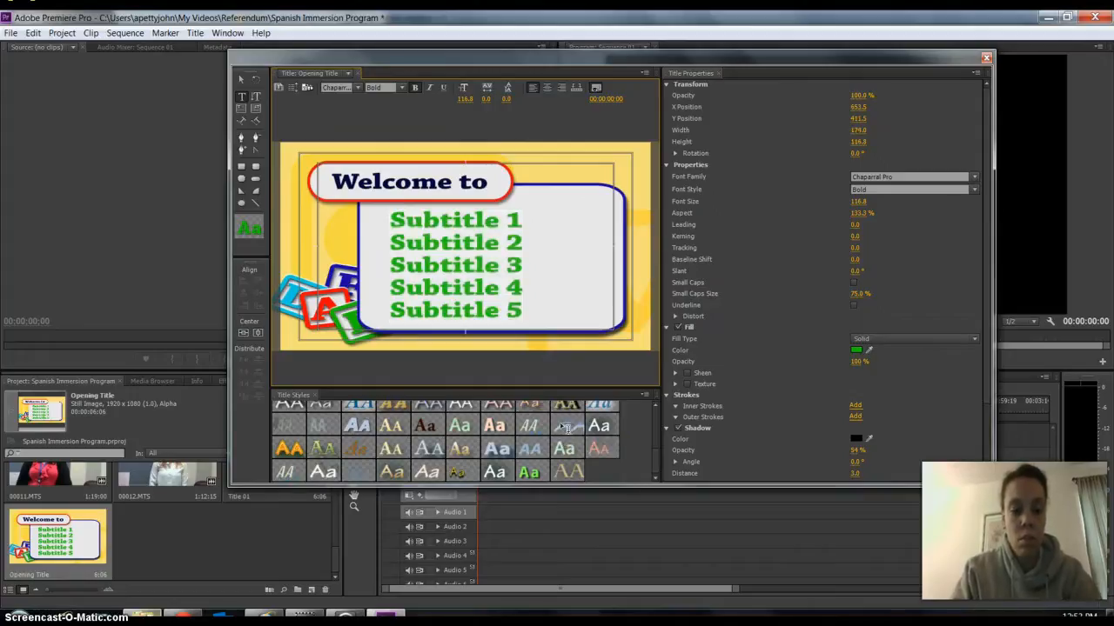
text(Spn)
key(BackSpace)
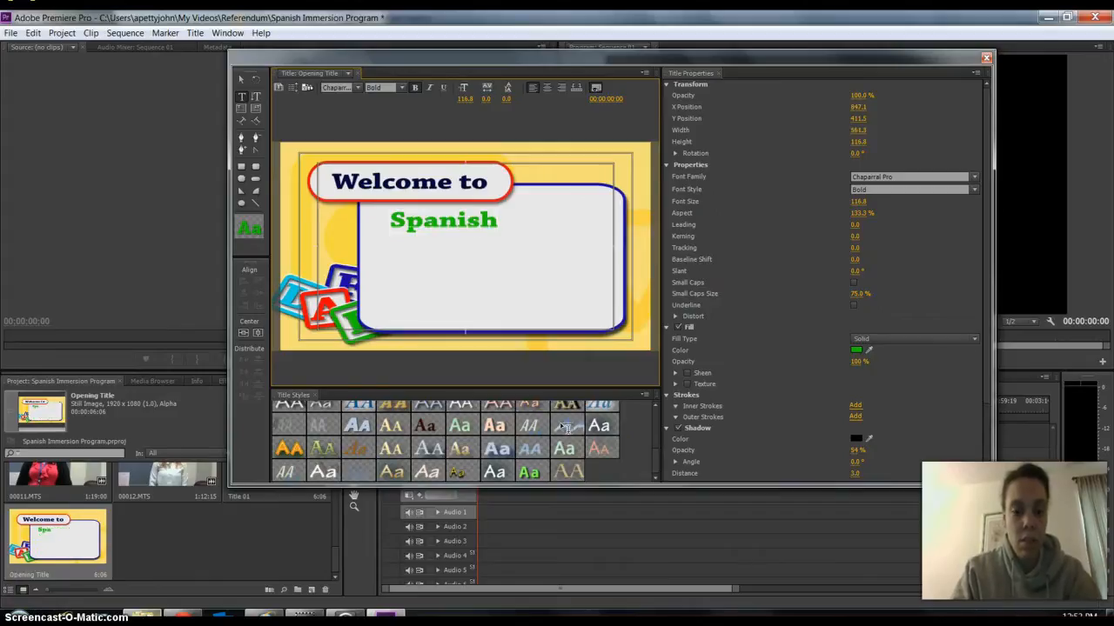
text(mersion)
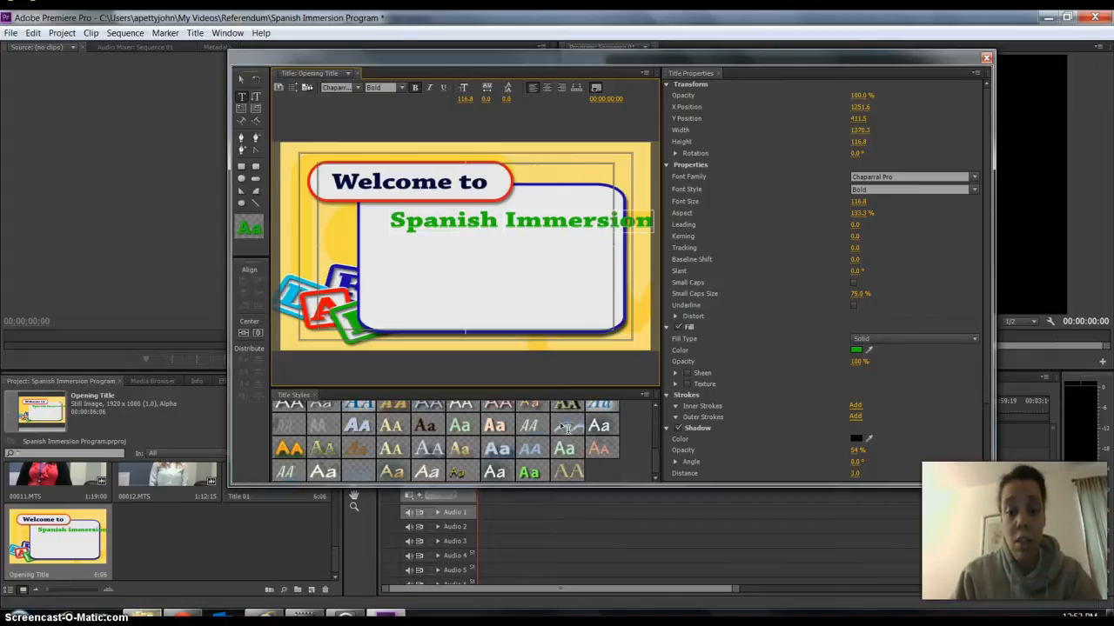
key(Return)
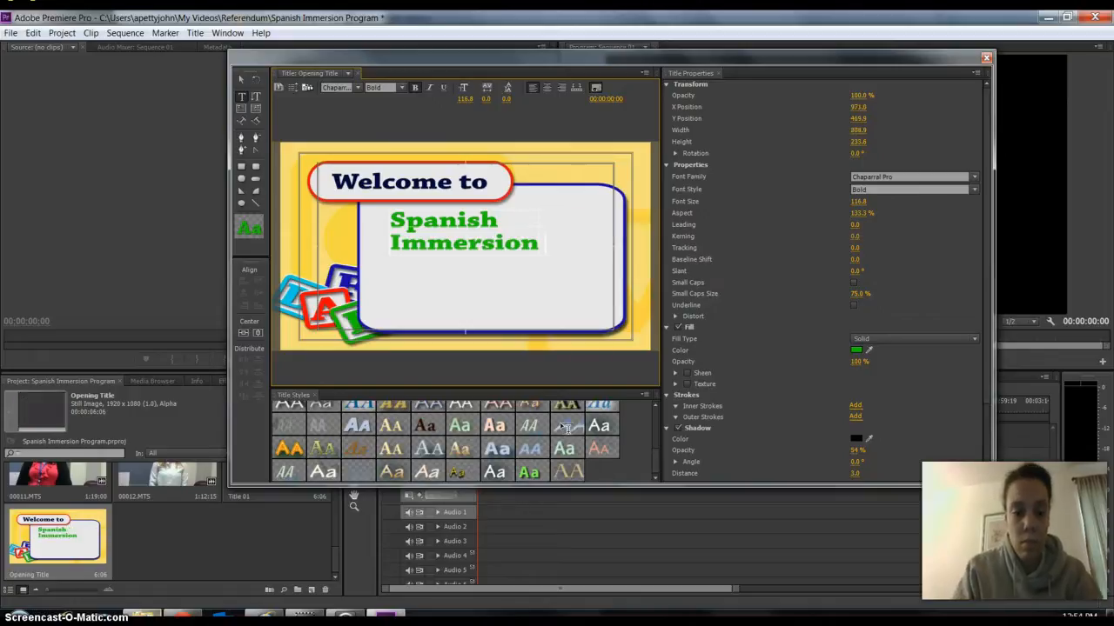
text(Prog)
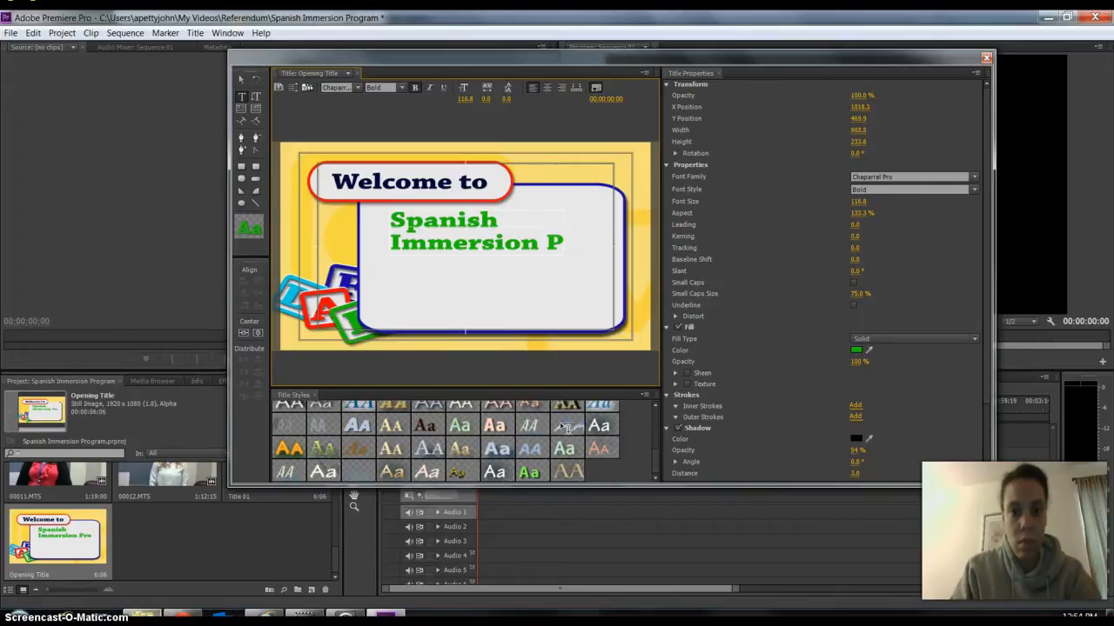
key(Return)
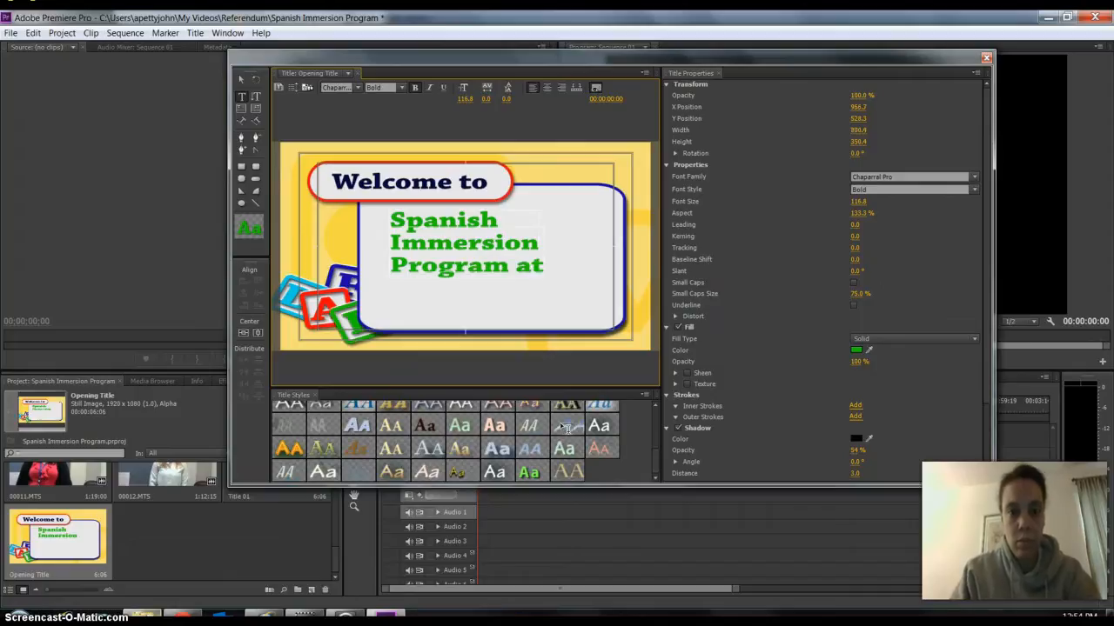
key(Return)
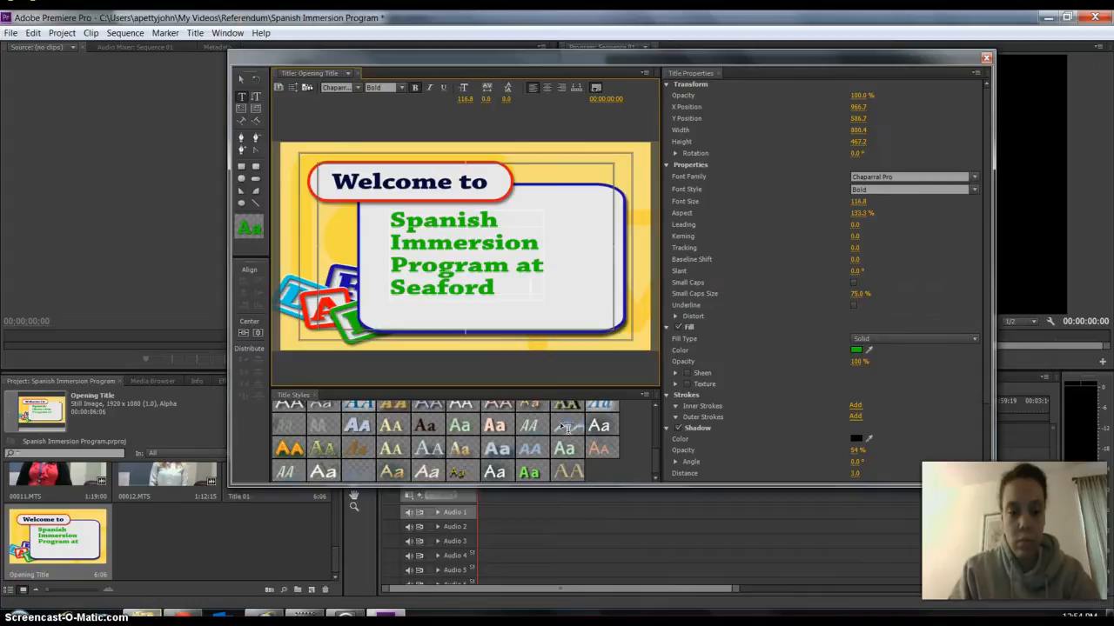
text(Seaford Schoo)
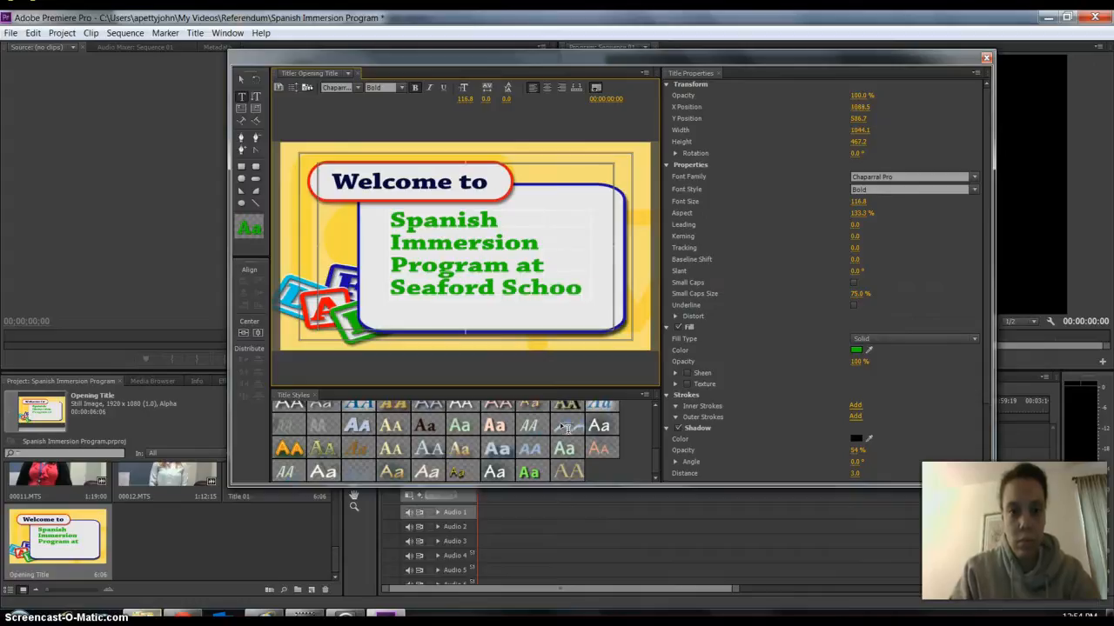
text(l)
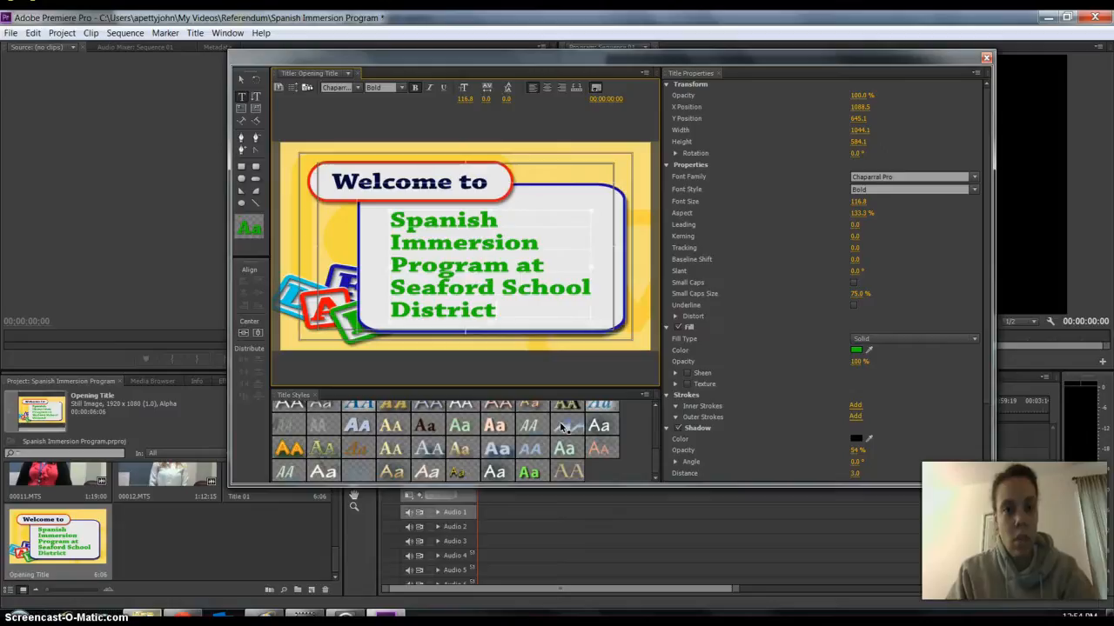
Center-align all of the subtitle text and close the title editing window.
key(ctrl+a)
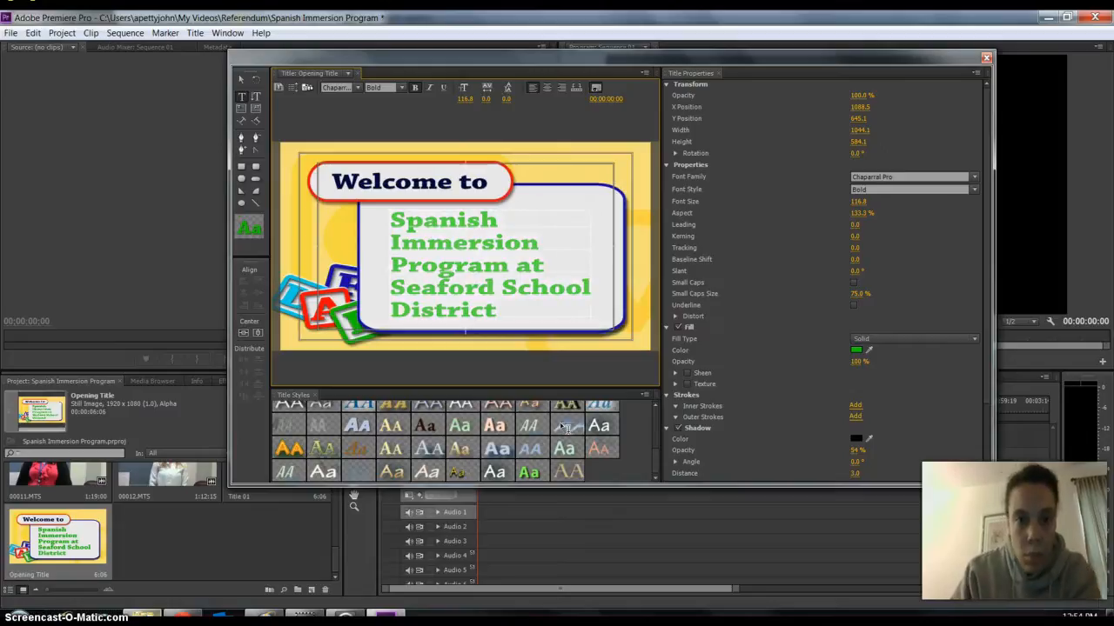
click(548, 90)
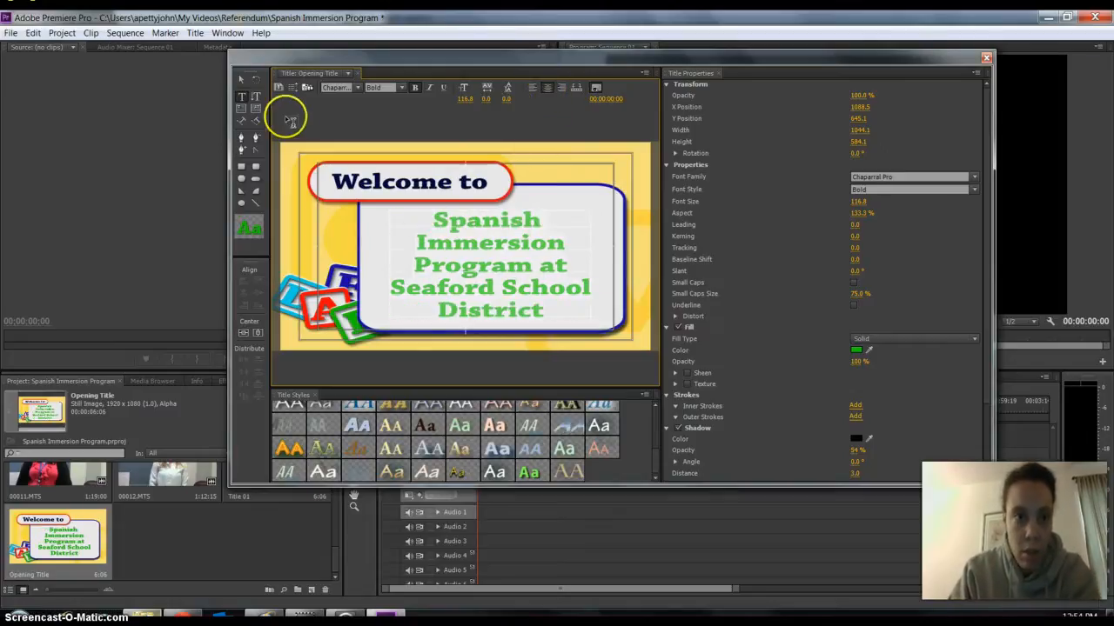
click(243, 79)
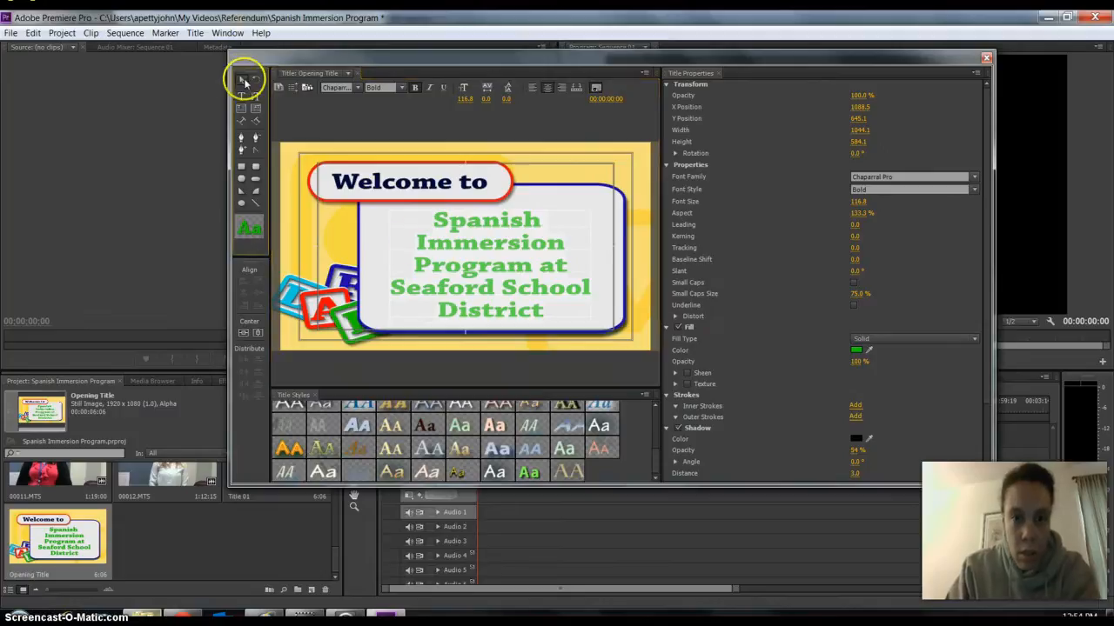
click(437, 223)
click(437, 222)
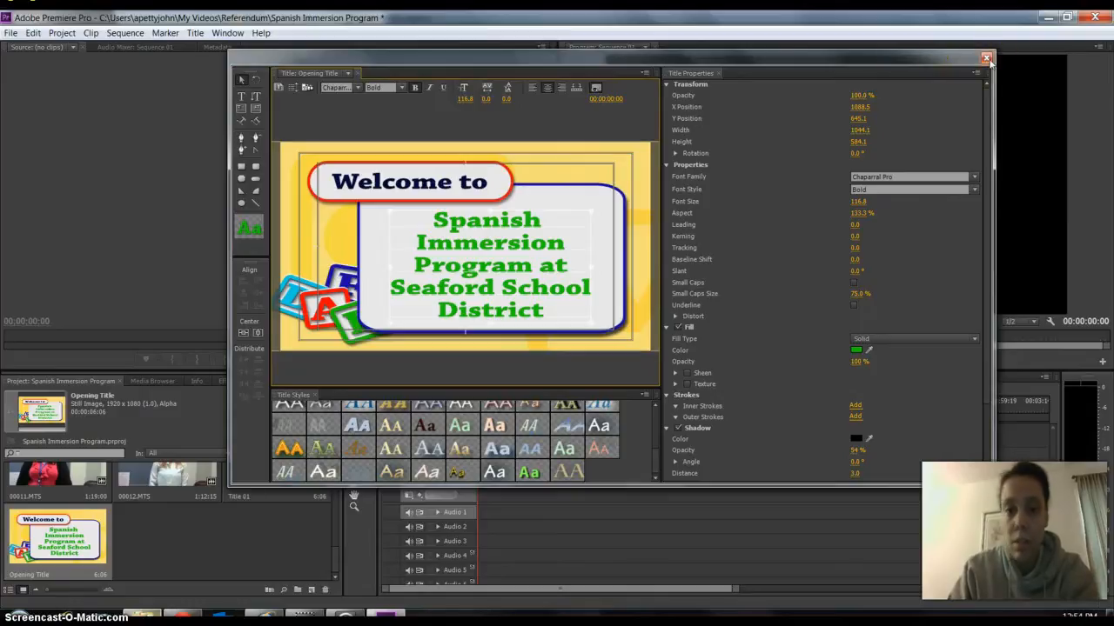
click(986, 59)
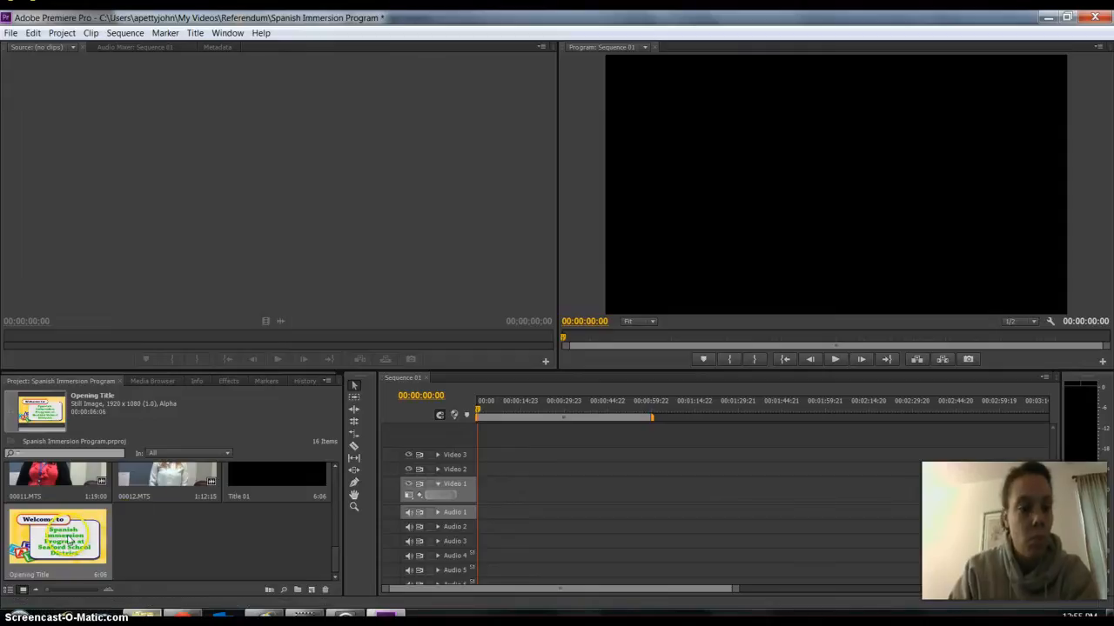
Place the Opening Title at the start of Video 1 and trim its end to 00:00:04:22.
drag(69, 542, 480, 495)
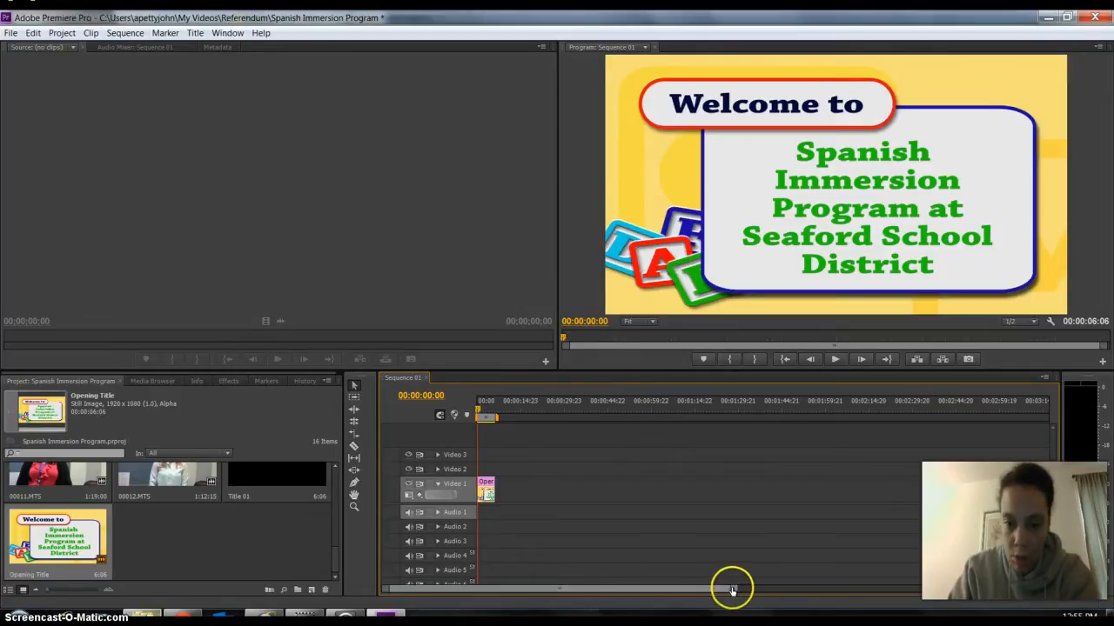
drag(733, 590, 600, 590)
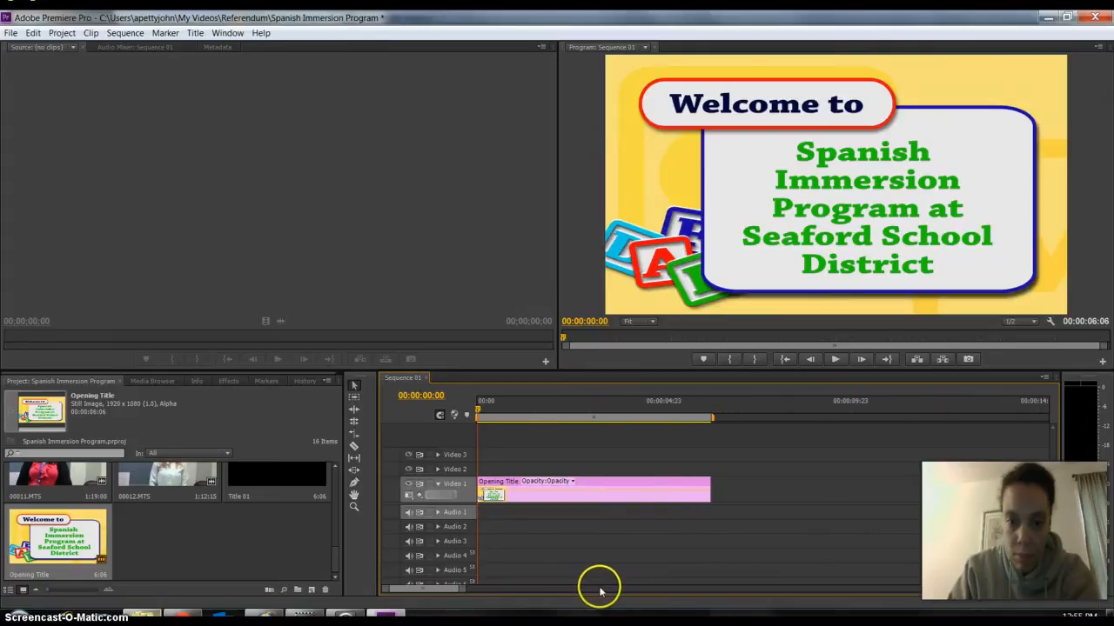
mouse_move(477, 401)
mouse_down()
mouse_move(497, 405)
mouse_move(472, 403)
mouse_up()
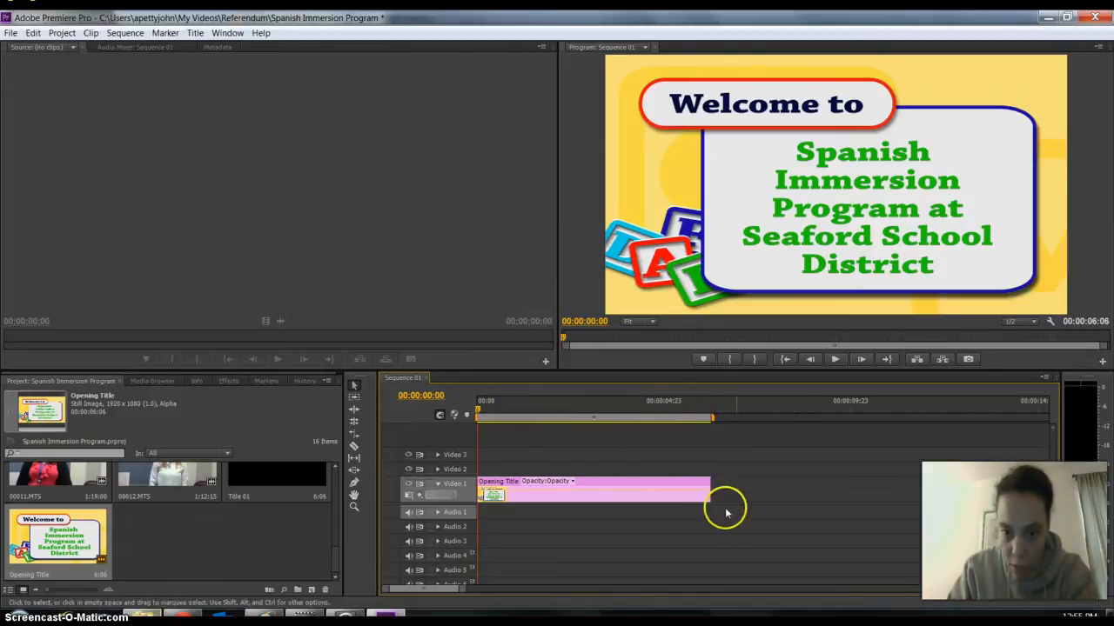
drag(706, 493, 658, 490)
click(492, 458)
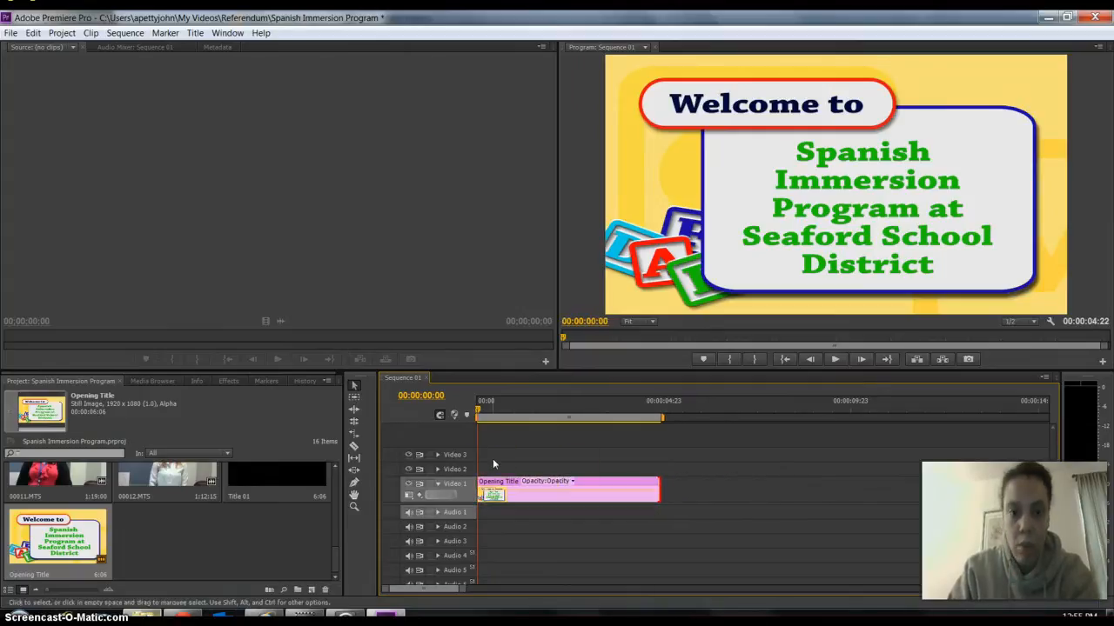
Play the trimmed title and return the playhead to the start of the sequence.
key(space)
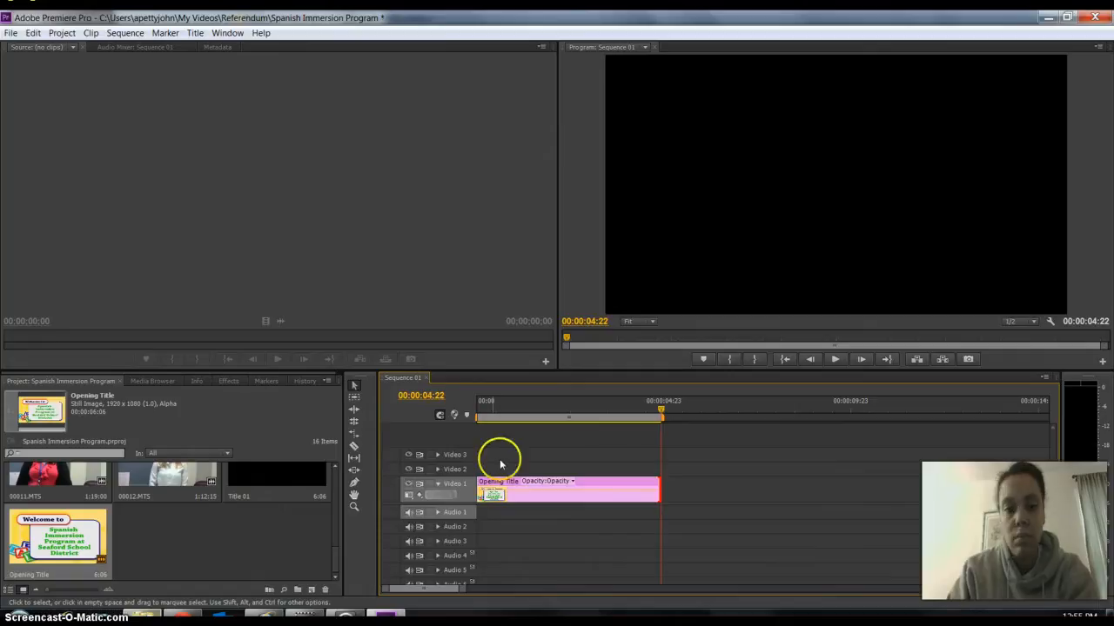
drag(663, 411, 497, 429)
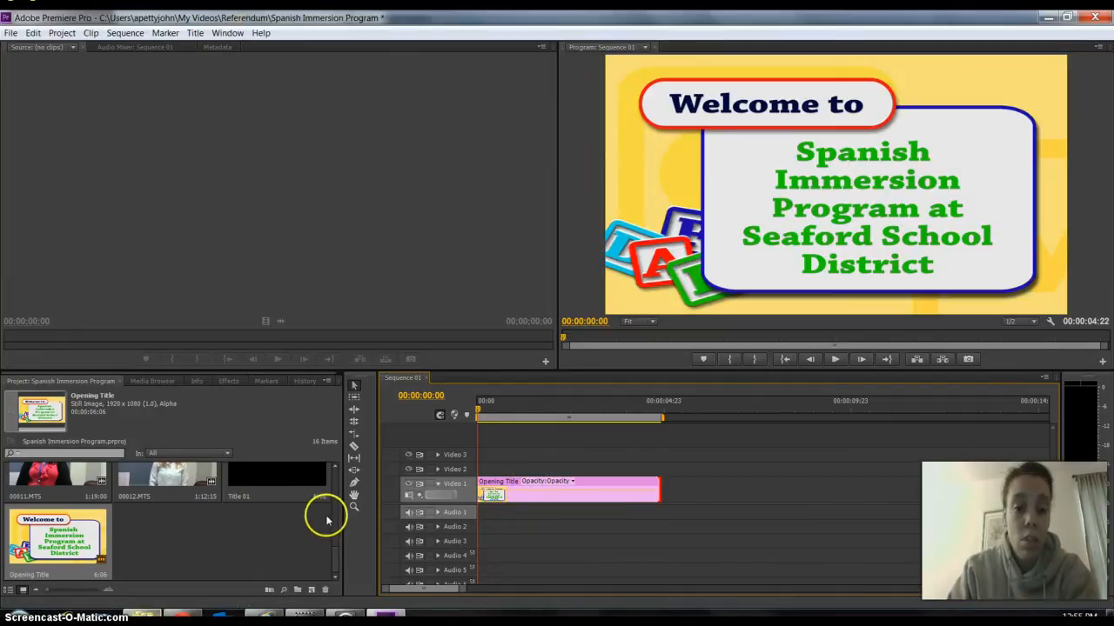
Add the 00000.MTS clip to Video 1 and Audio 1 directly after the Opening Title.
drag(331, 551, 338, 471)
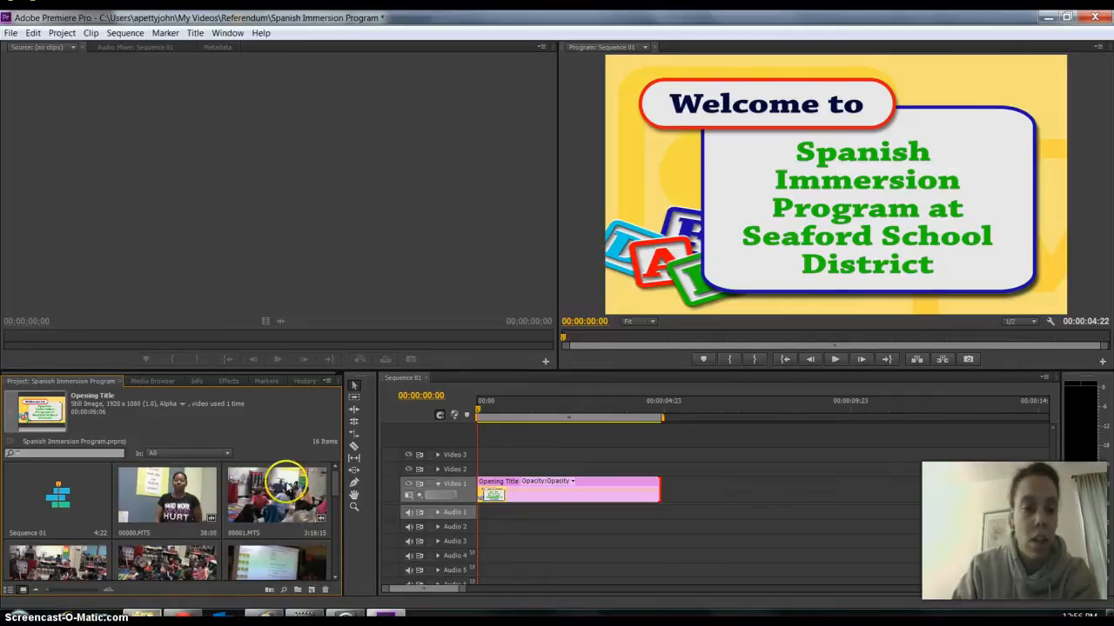
click(157, 500)
drag(309, 509, 665, 494)
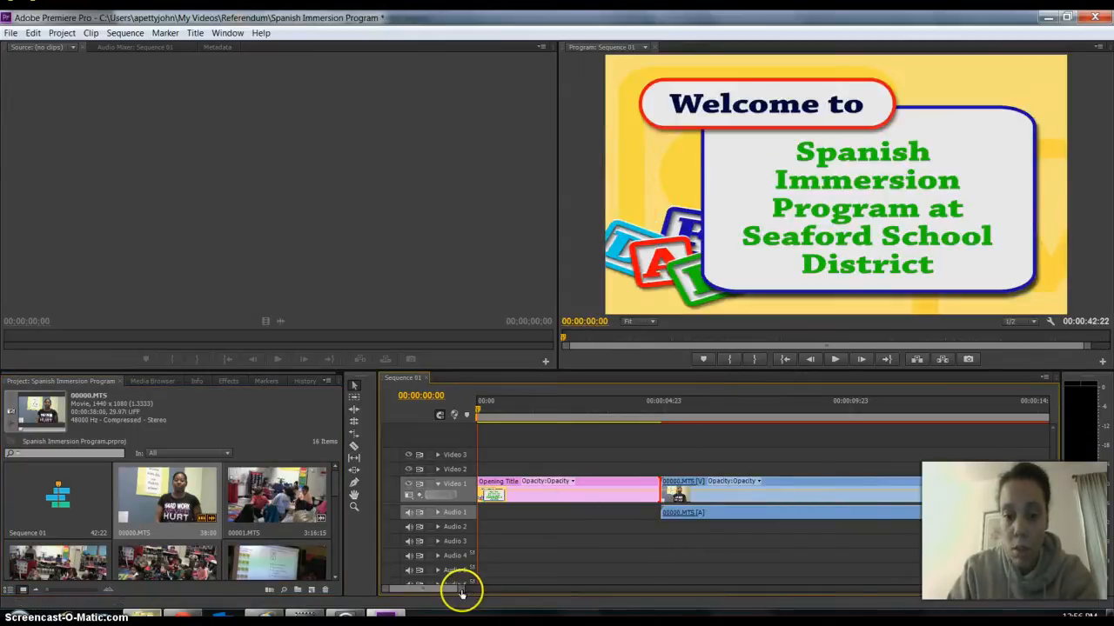
Open a gap of about 11 frames between the title and the 00000.MTS clip and place the playhead at 00:00:04:12.
drag(462, 592, 448, 591)
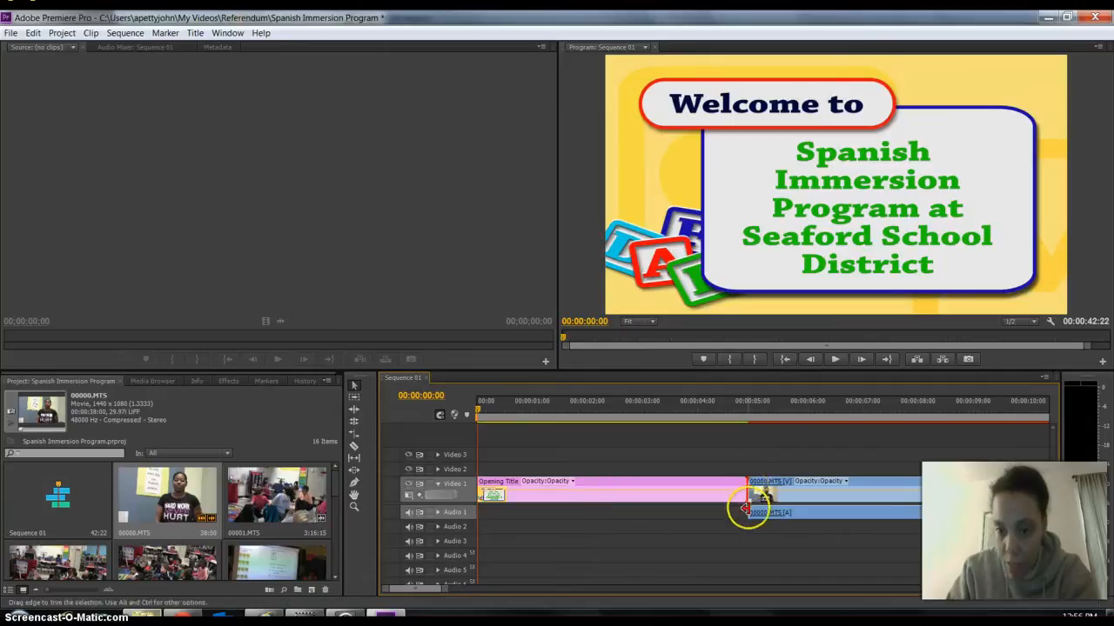
mouse_move(774, 492)
mouse_down()
mouse_move(793, 502)
mouse_move(783, 493)
mouse_up()
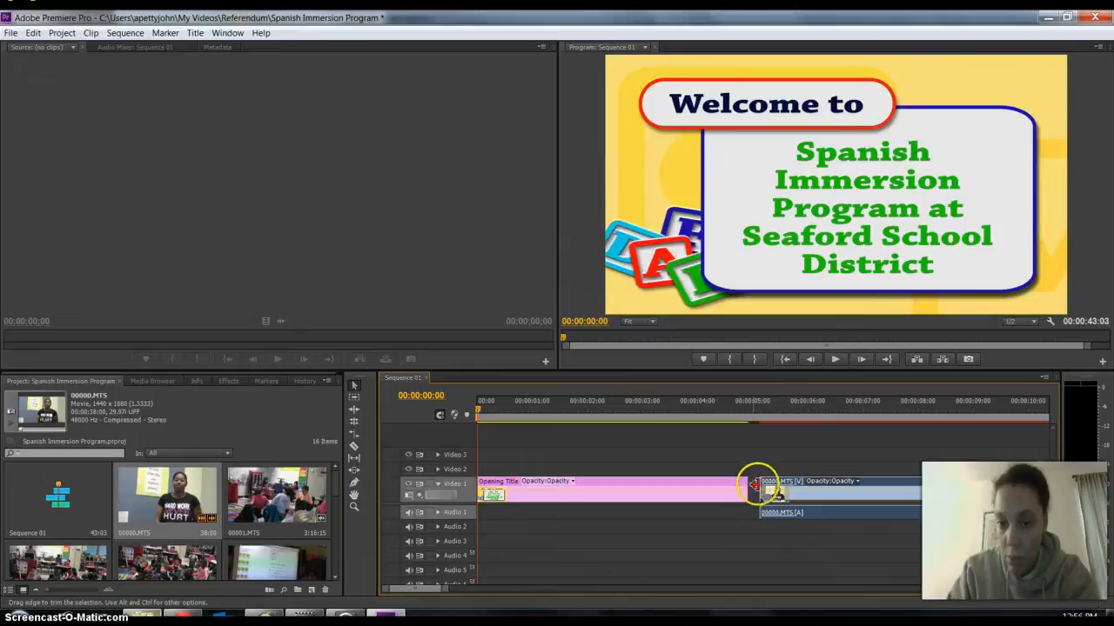
click(723, 404)
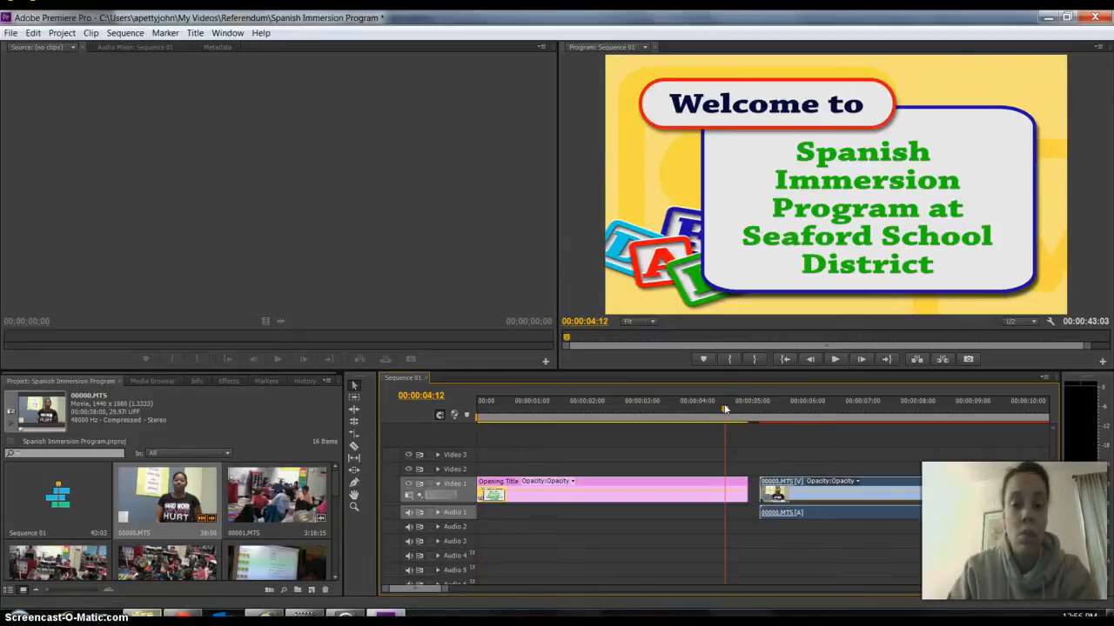
Play the sequence across the gap after the Opening Title and return the playhead to 00:00:04:11.
key(space)
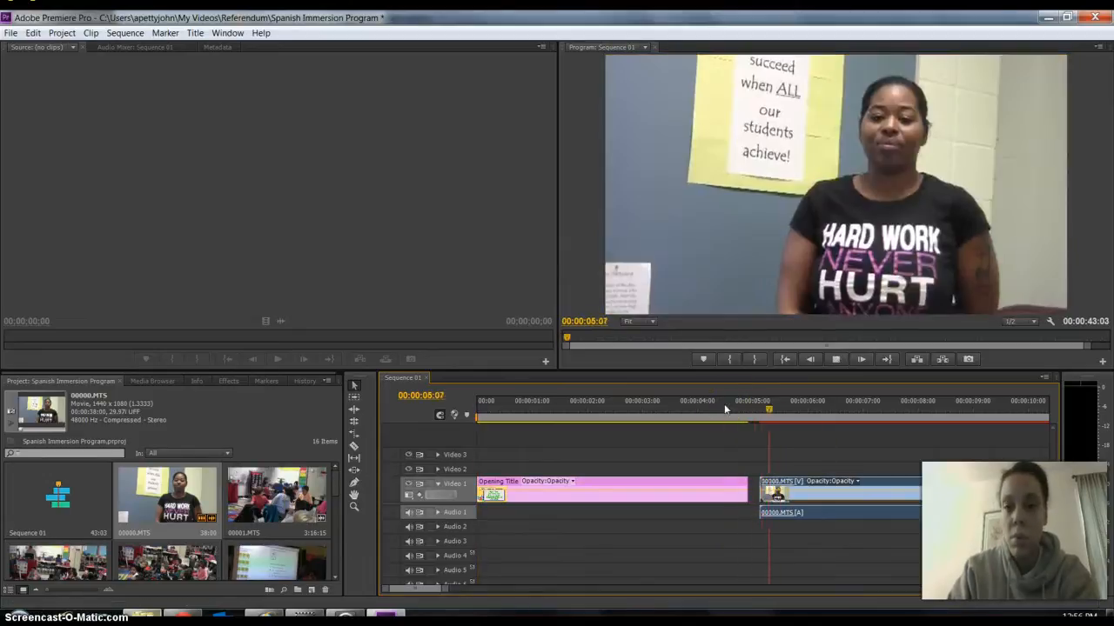
click(835, 359)
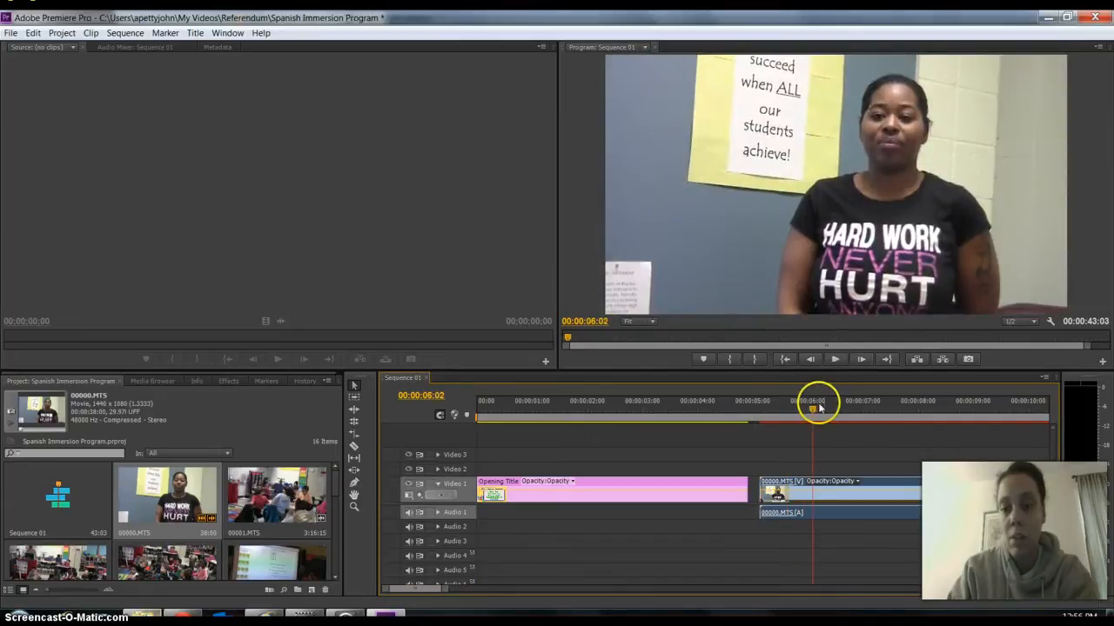
drag(795, 409, 722, 409)
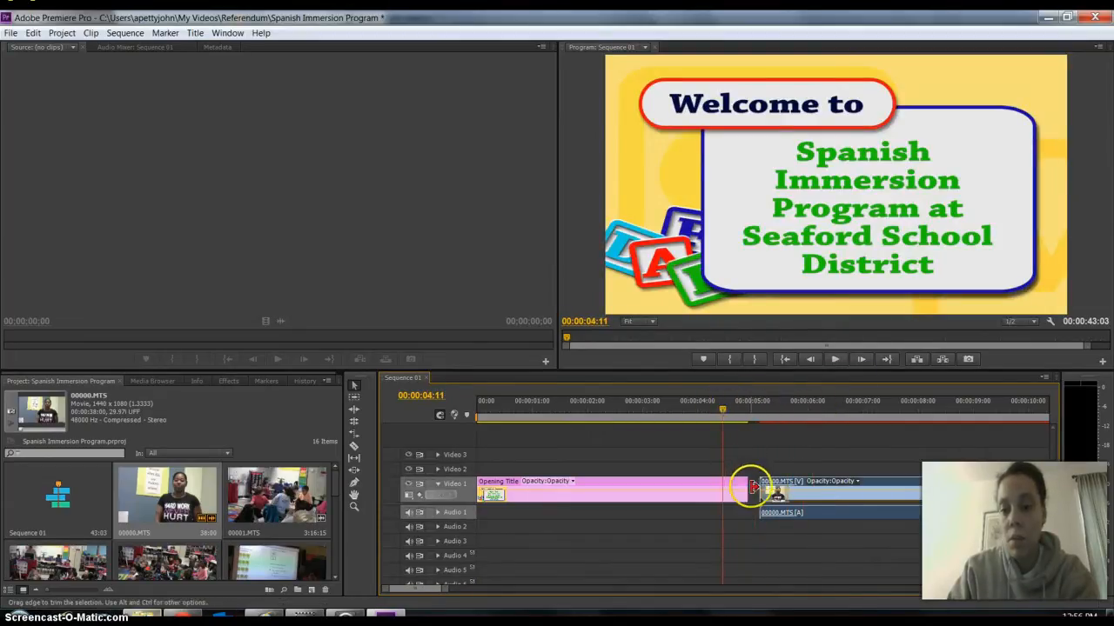
Close the gap by moving the 00000.MTS clip against the end of the Opening Title and play across the join.
drag(800, 491, 787, 498)
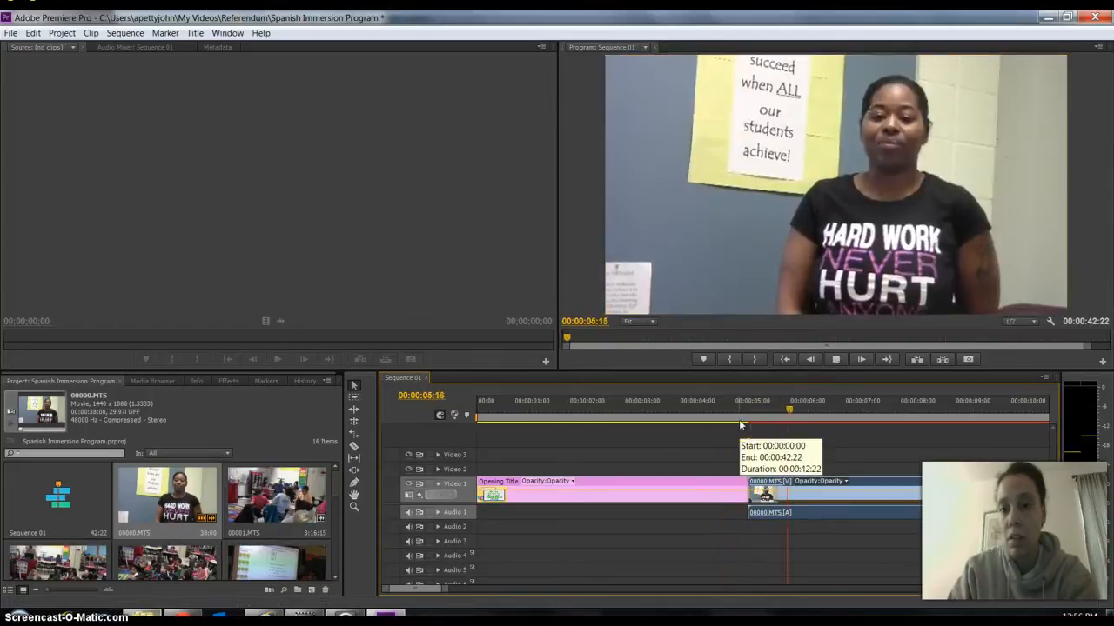
key(space)
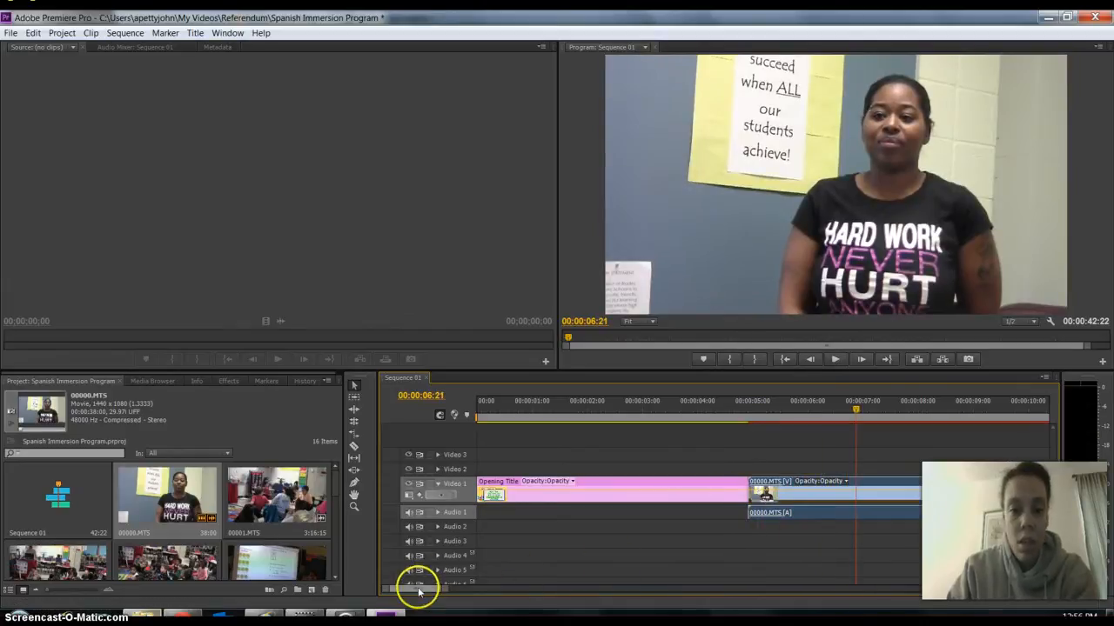
Play the beginning of the 00000.MTS clip to find where its usable footage starts.
drag(419, 592, 418, 589)
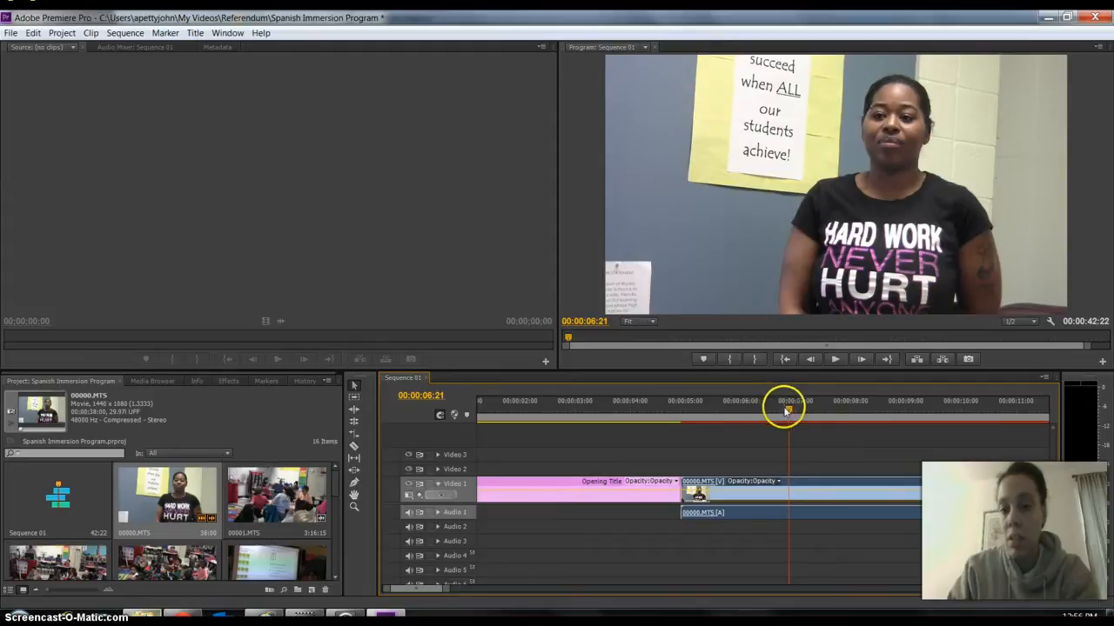
drag(783, 405, 776, 427)
key(space)
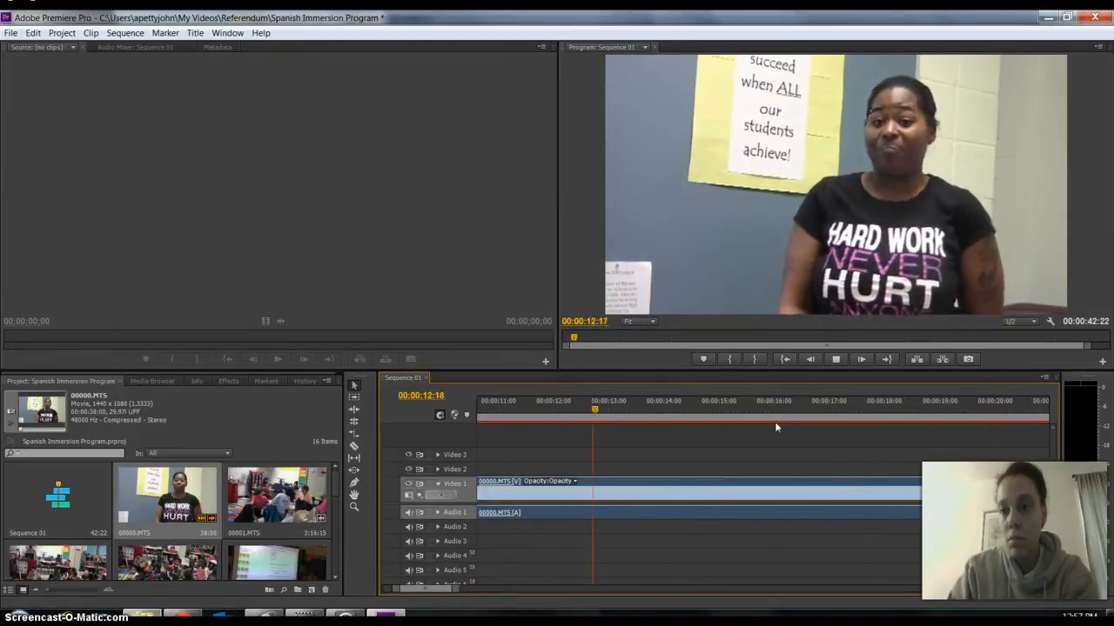
key(space)
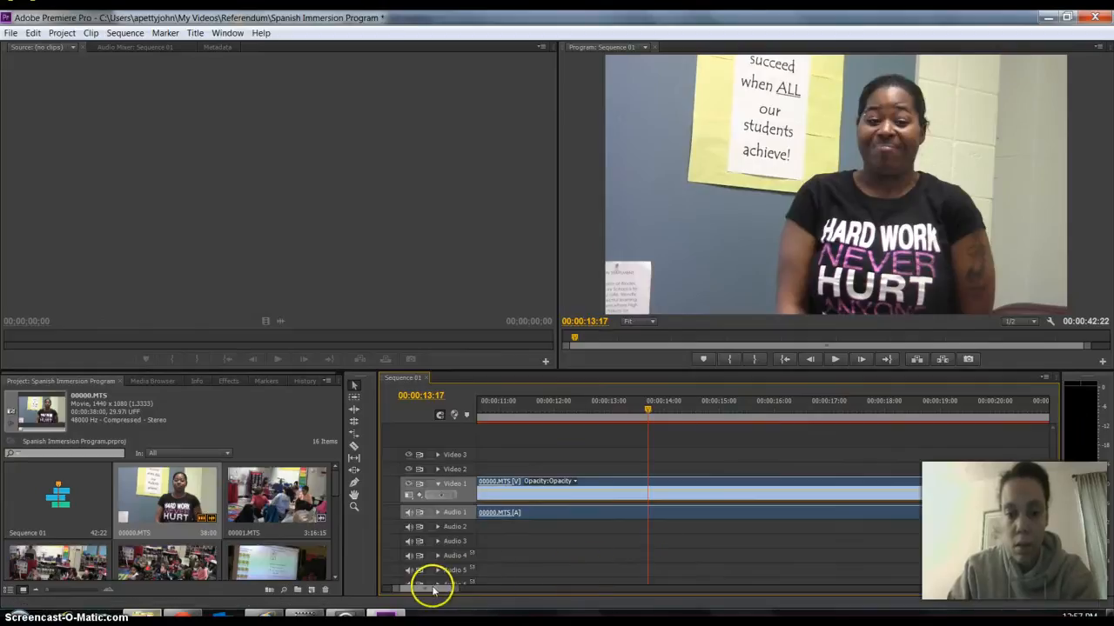
Place the playhead at 00:00:09:02 and trim the start of the 00000.MTS clip to it.
scroll(431, 589, left, 8)
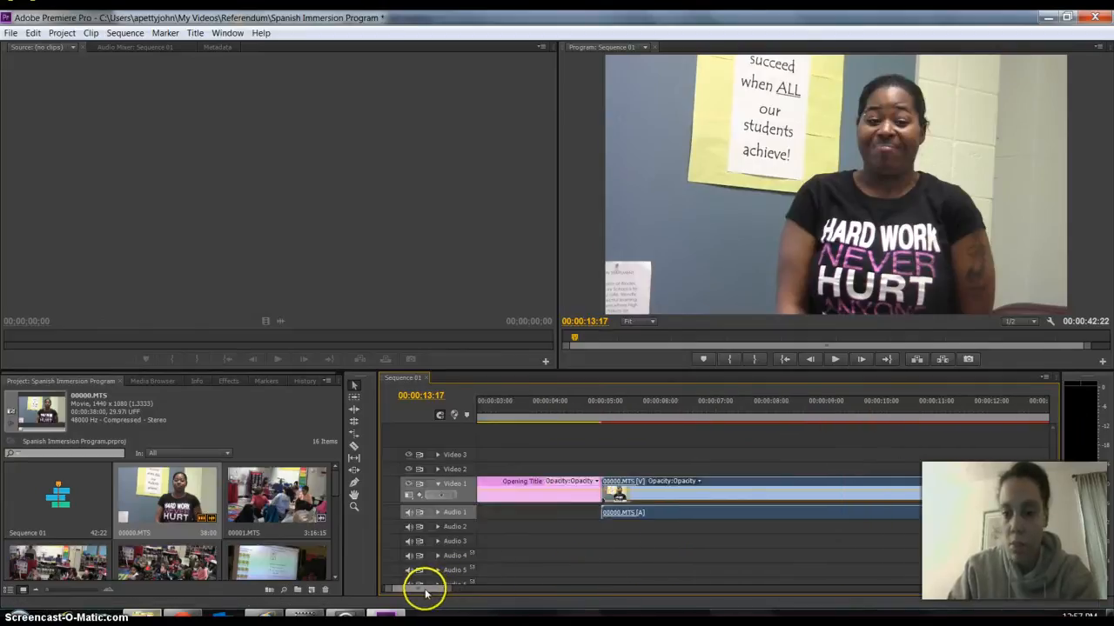
click(795, 411)
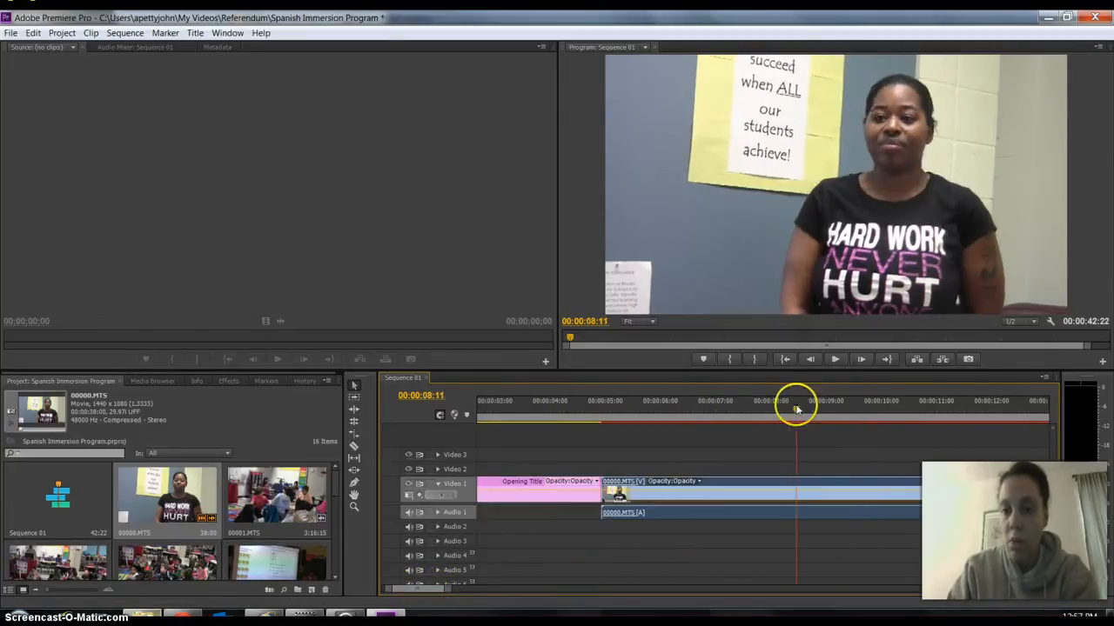
drag(797, 409, 833, 422)
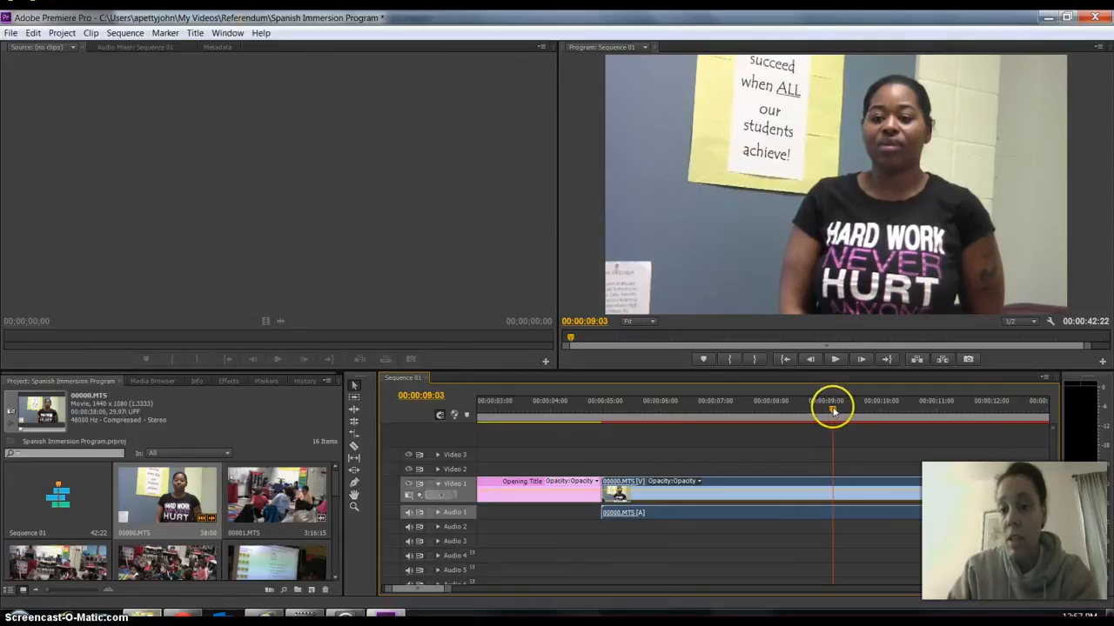
mouse_move(833, 410)
mouse_down()
mouse_move(808, 405)
mouse_move(852, 405)
mouse_move(812, 406)
mouse_move(844, 406)
mouse_move(824, 409)
mouse_up()
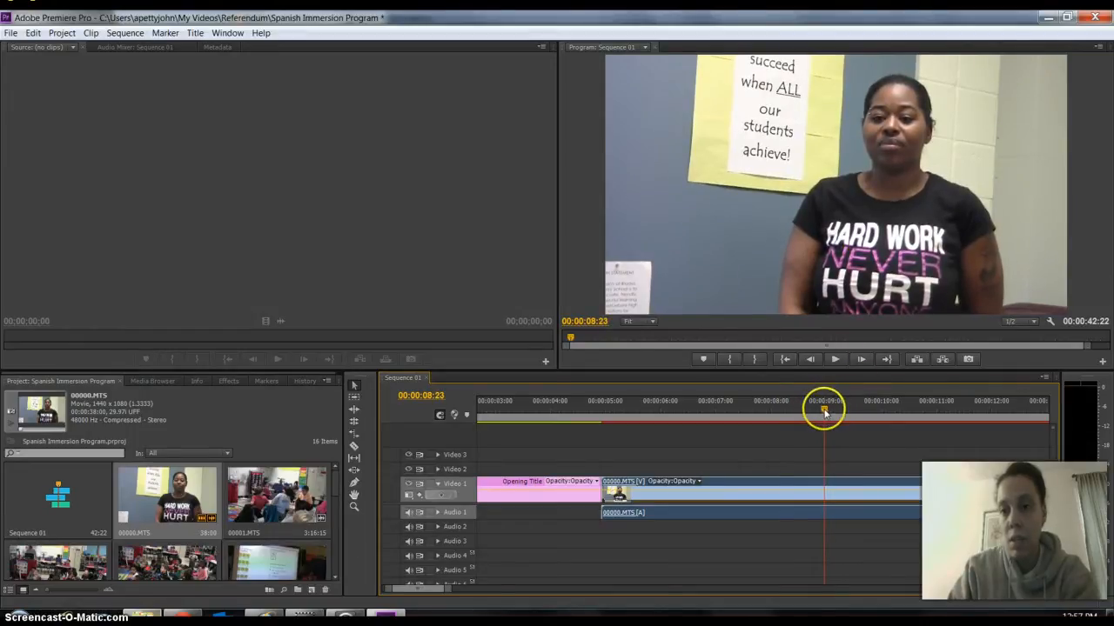
drag(825, 412, 831, 410)
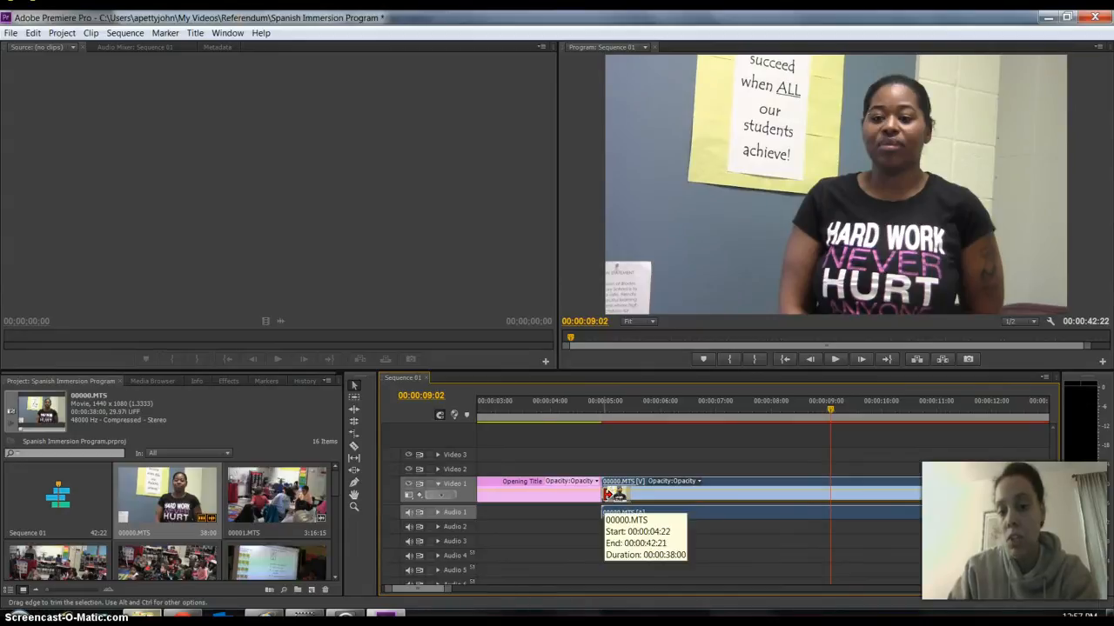
click(608, 493)
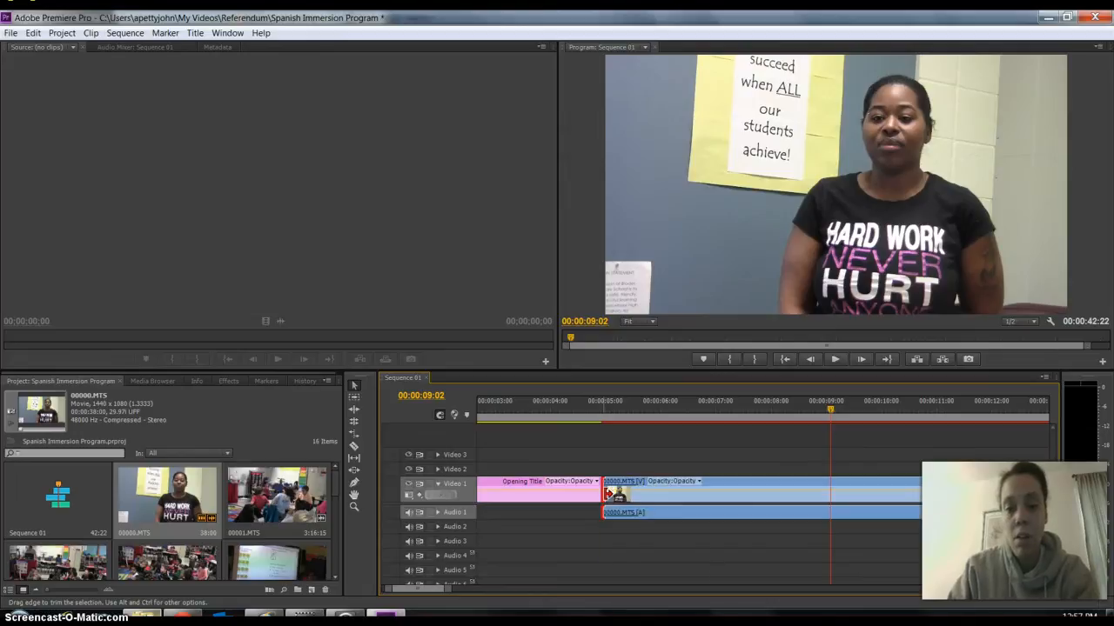
drag(608, 493, 834, 507)
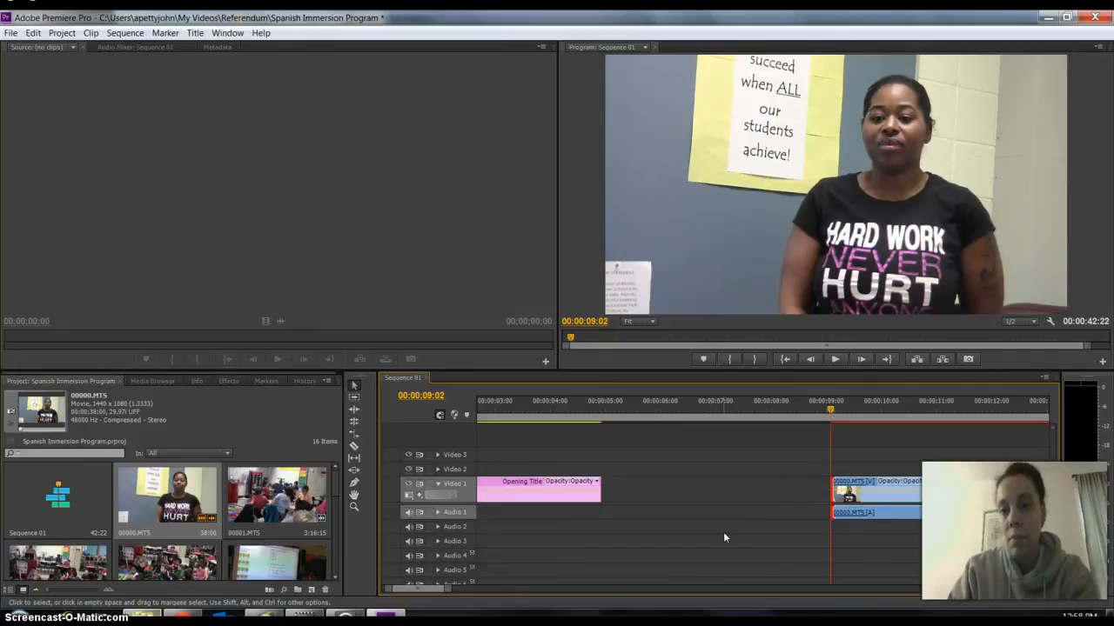
Play the trimmed 00000.MTS clip and move it back against the end of the Opening Title.
key(space)
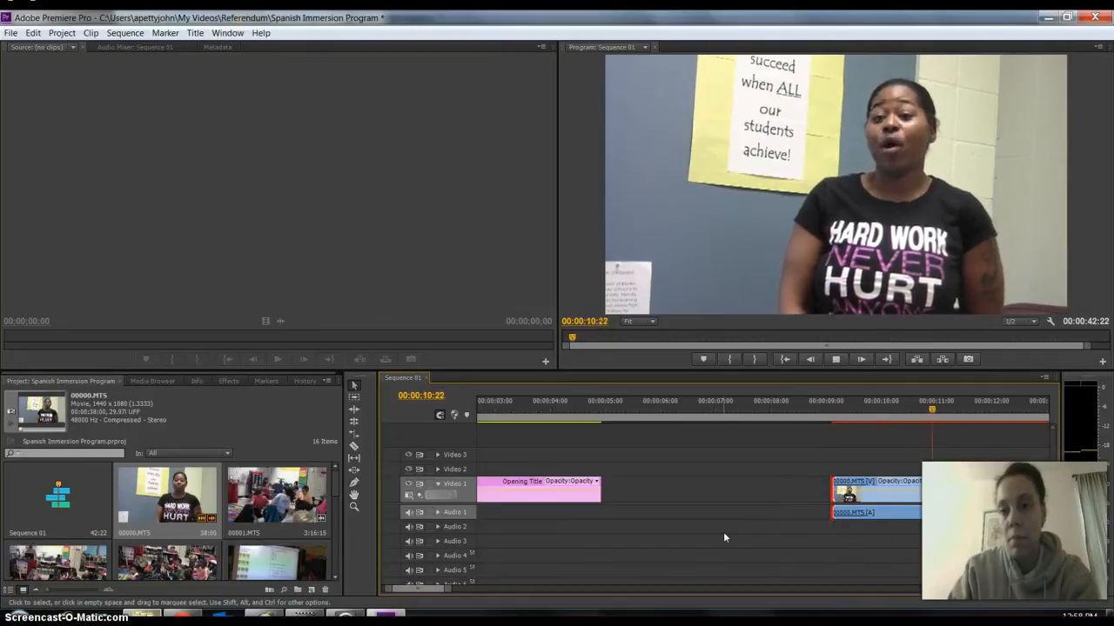
key(space)
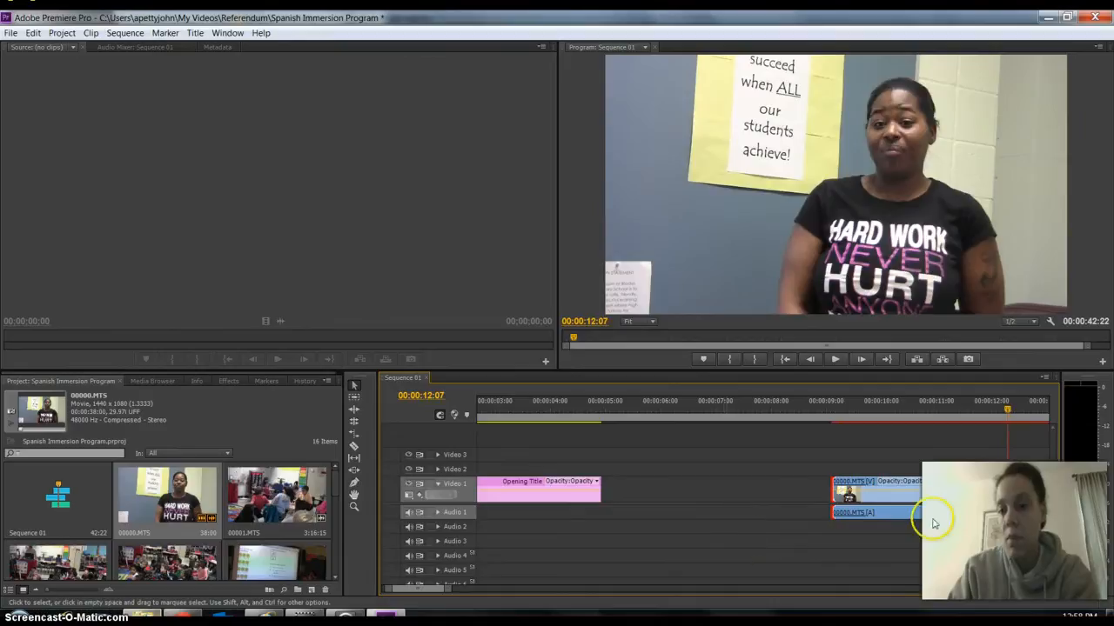
drag(913, 496, 723, 497)
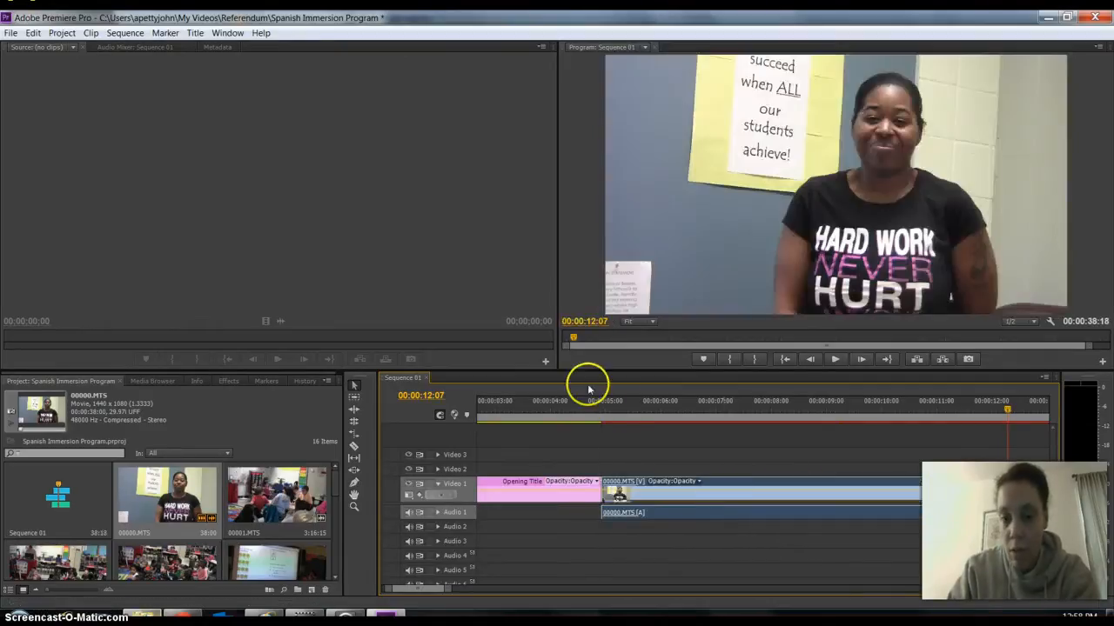
Play the sequence from just before the end of the Opening Title into the trimmed 00000.MTS clip.
click(586, 404)
key(space)
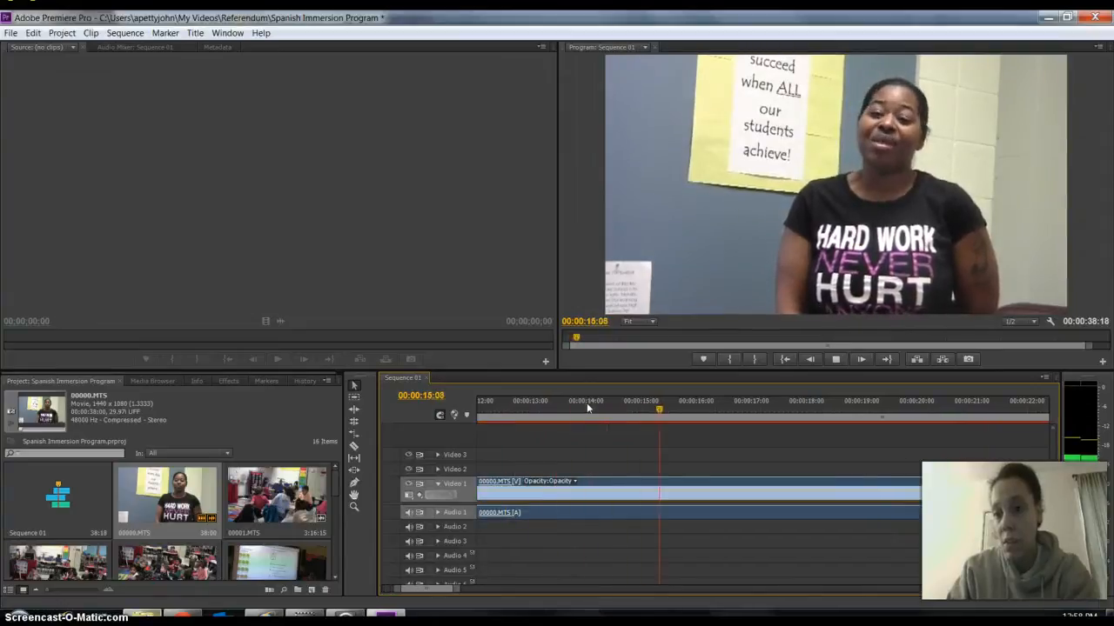
key(space)
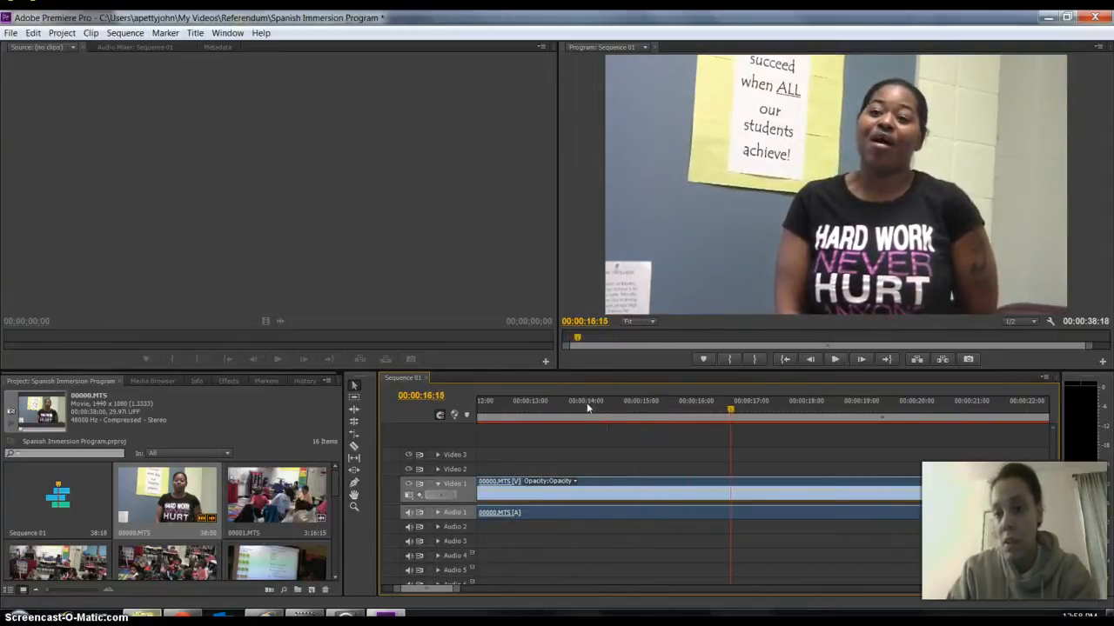
Split the 00000.MTS clip at 00:00:14:00 with the Razor tool and switch back to the Selection tool.
click(684, 467)
drag(729, 405, 585, 431)
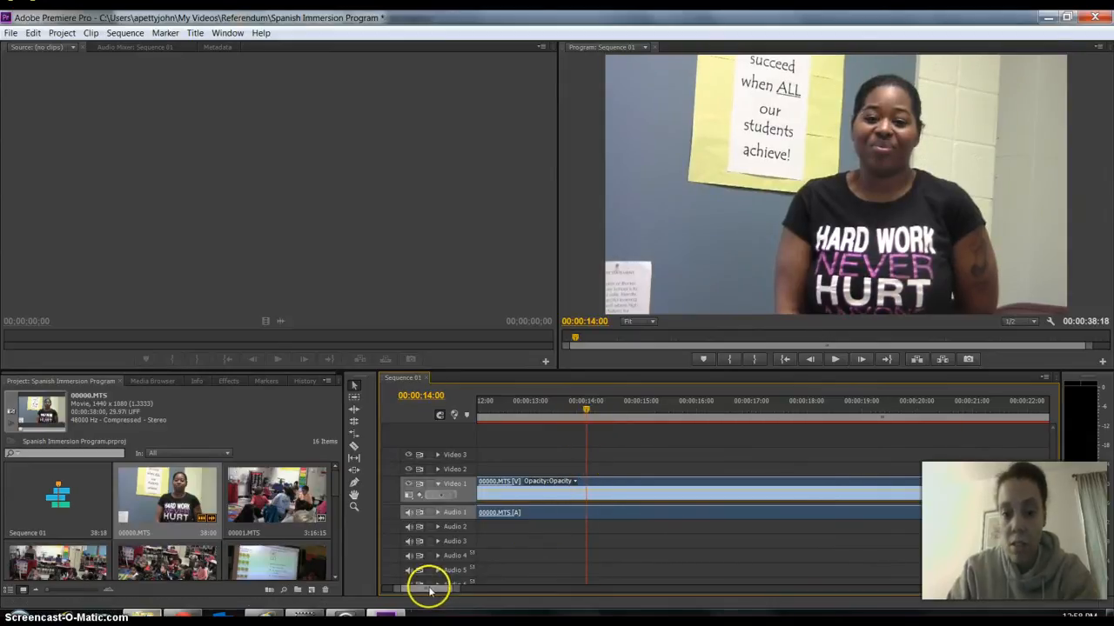
drag(430, 591, 420, 592)
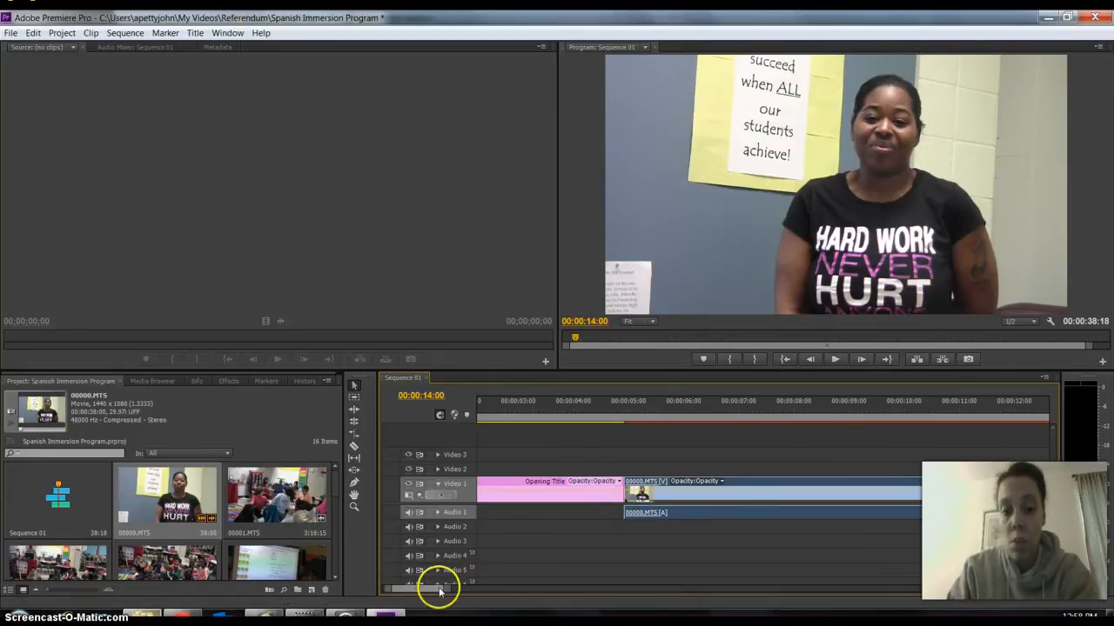
drag(435, 591, 440, 591)
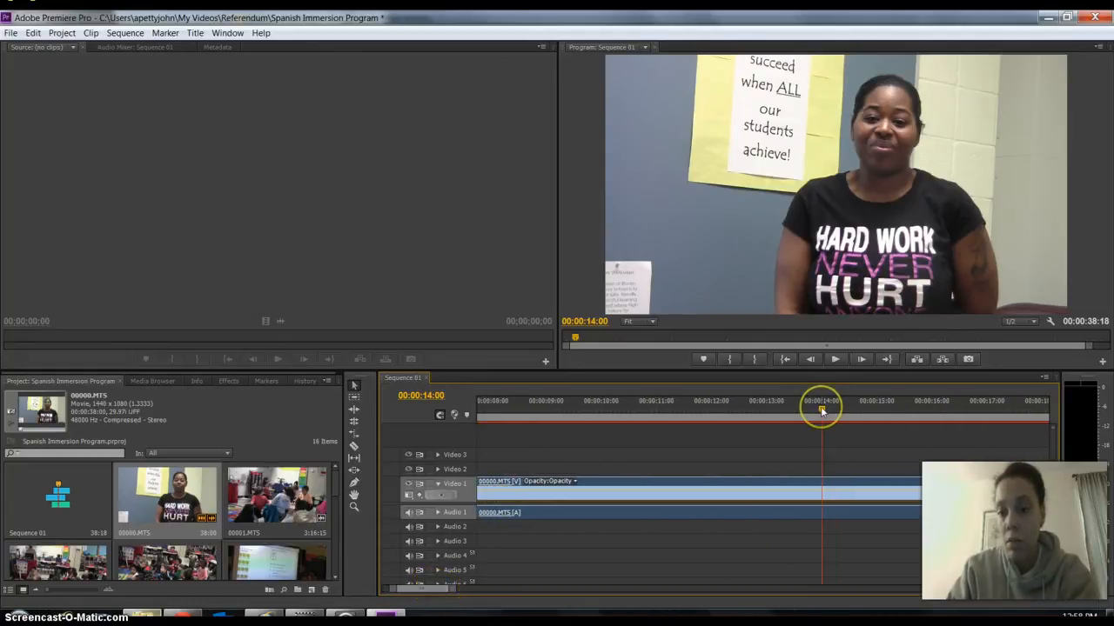
click(354, 446)
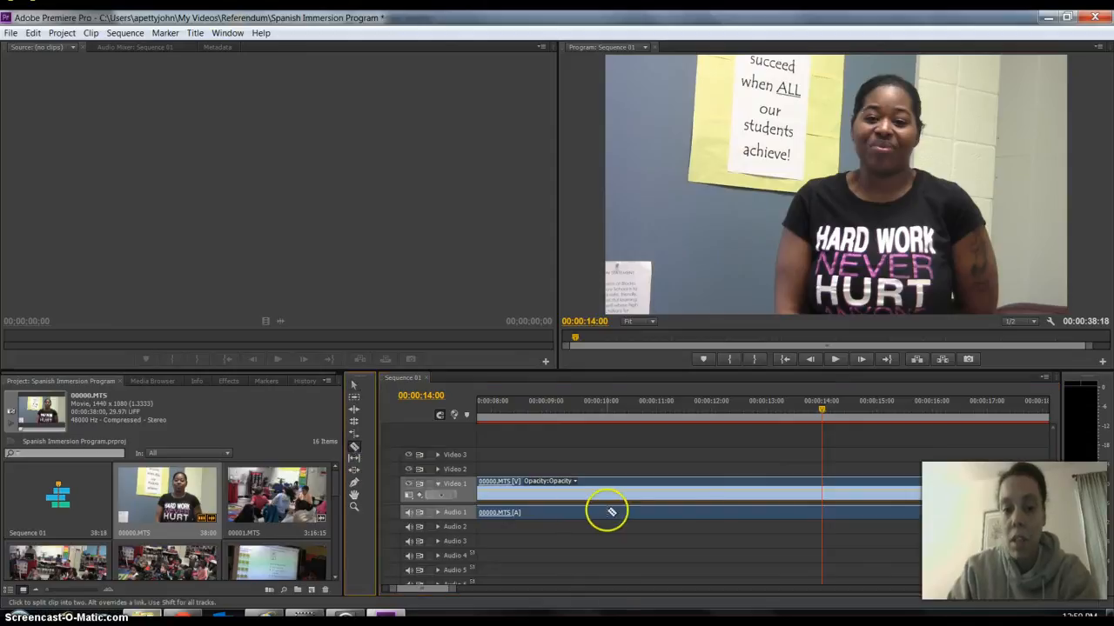
click(823, 489)
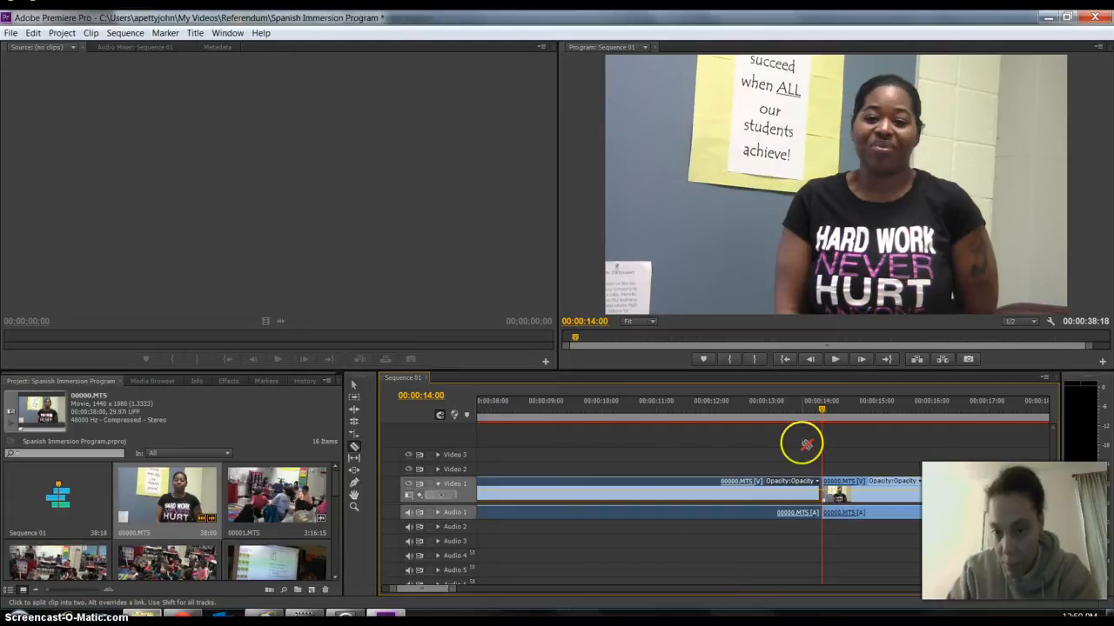
click(355, 388)
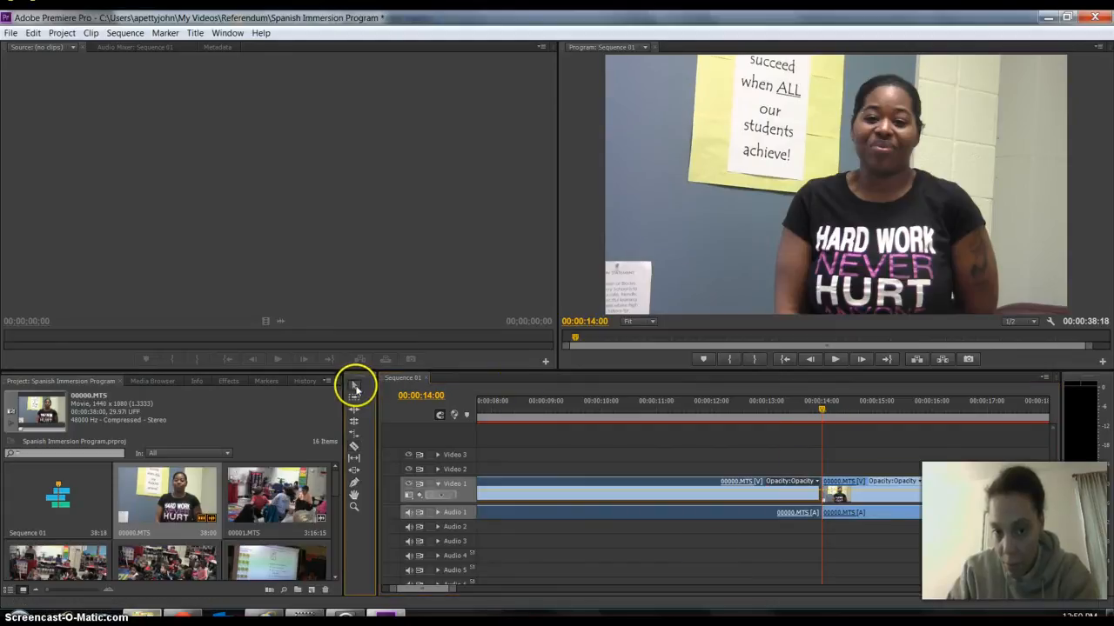
Split the first 00000.MTS segment at 00:00:08:01 with the Razor tool and switch back to the Selection tool.
click(812, 406)
drag(812, 405, 520, 435)
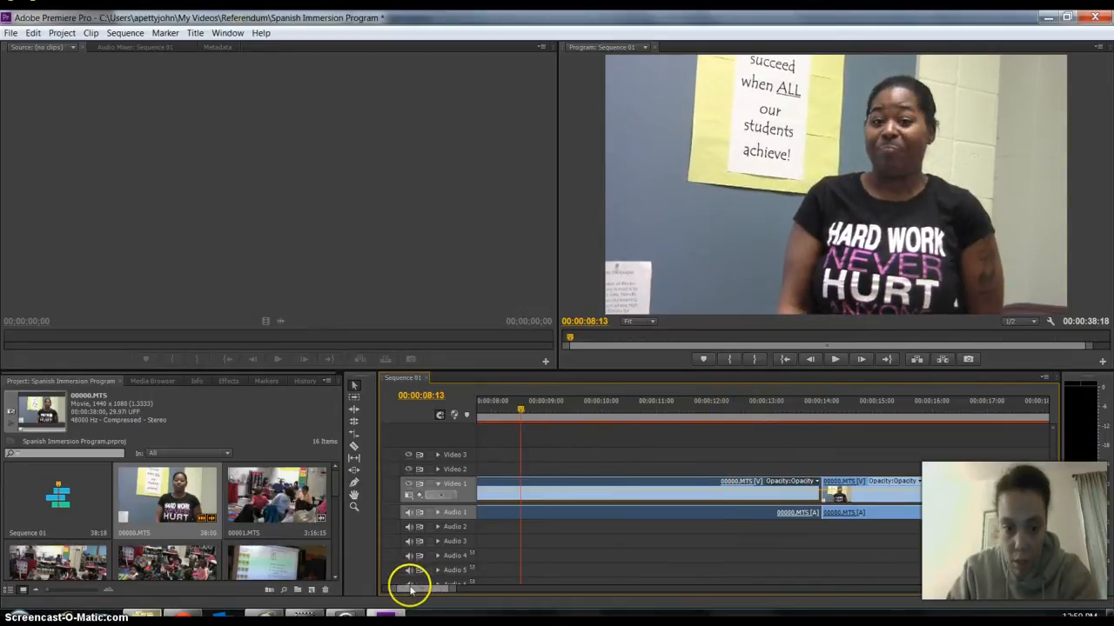
drag(415, 586, 404, 592)
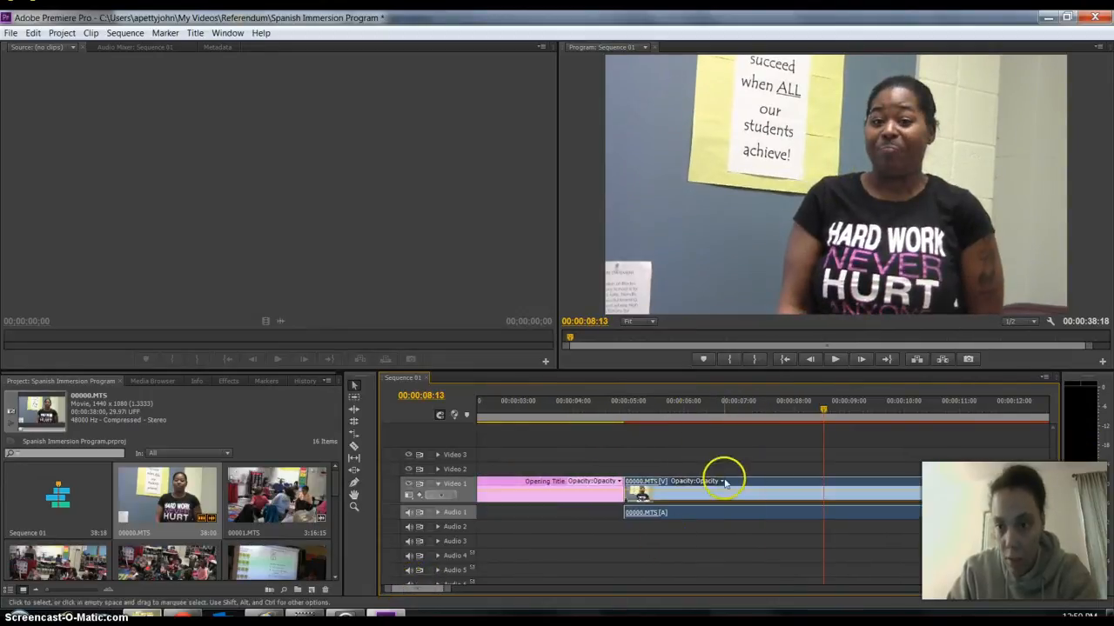
drag(820, 410, 796, 432)
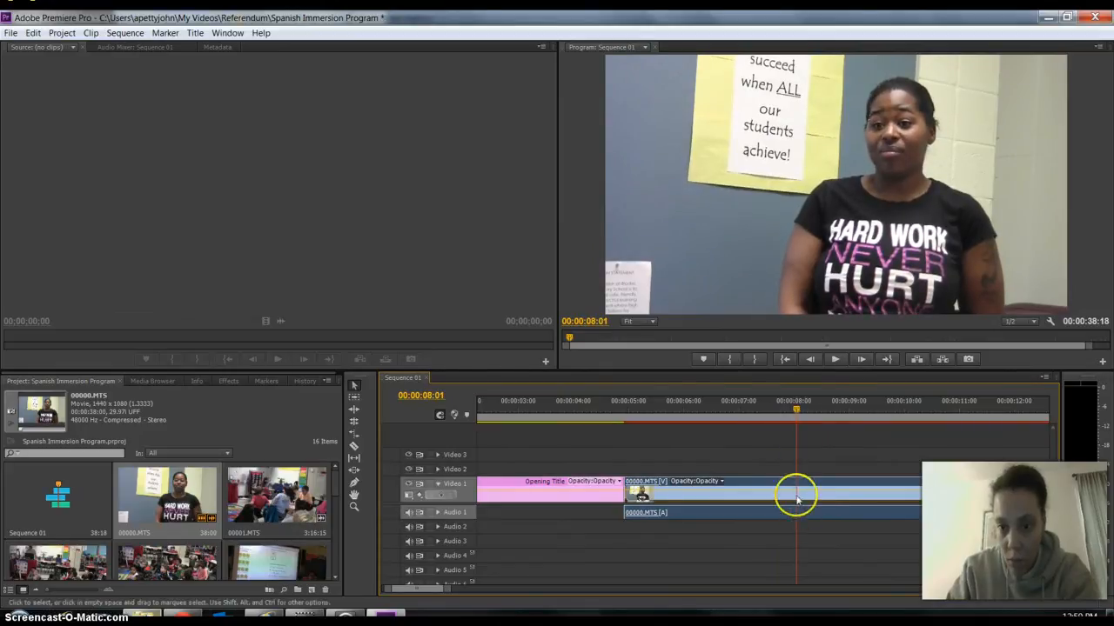
click(354, 448)
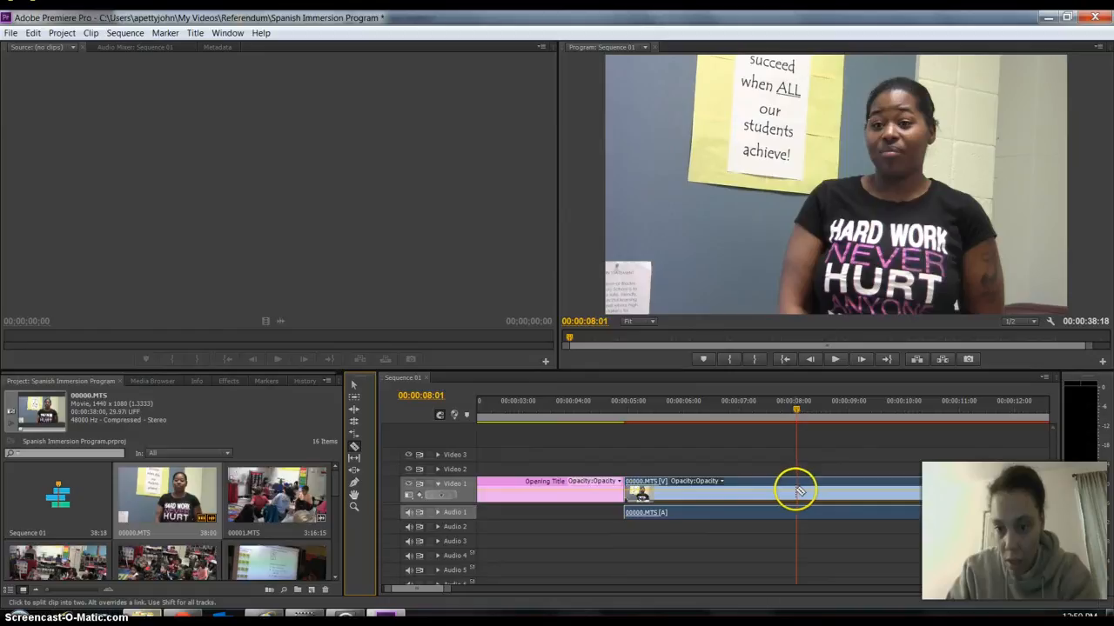
click(797, 492)
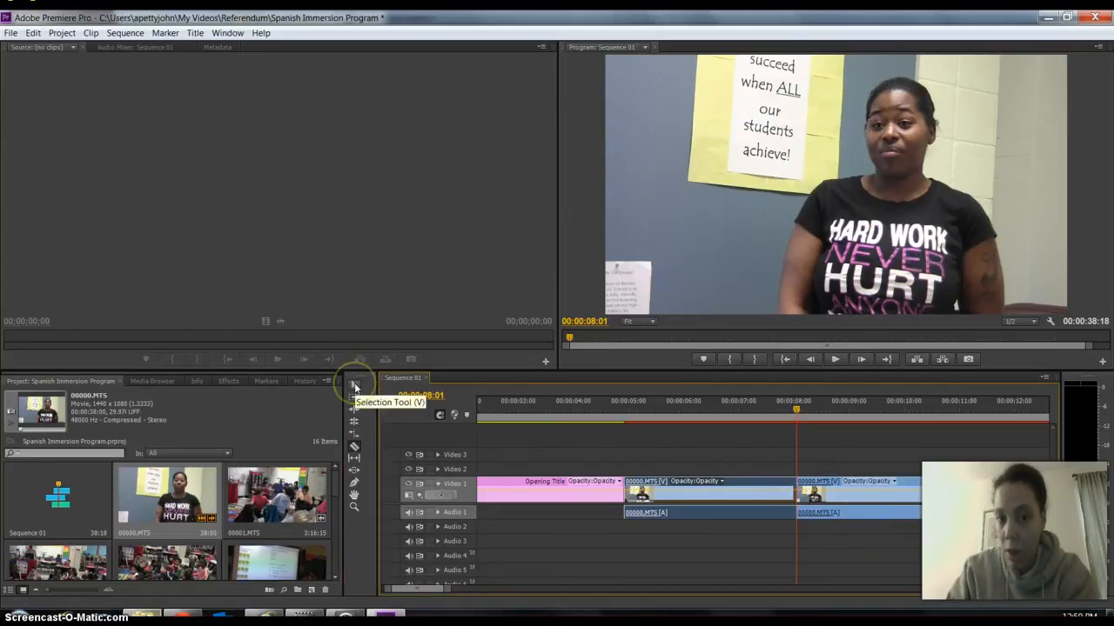
click(354, 386)
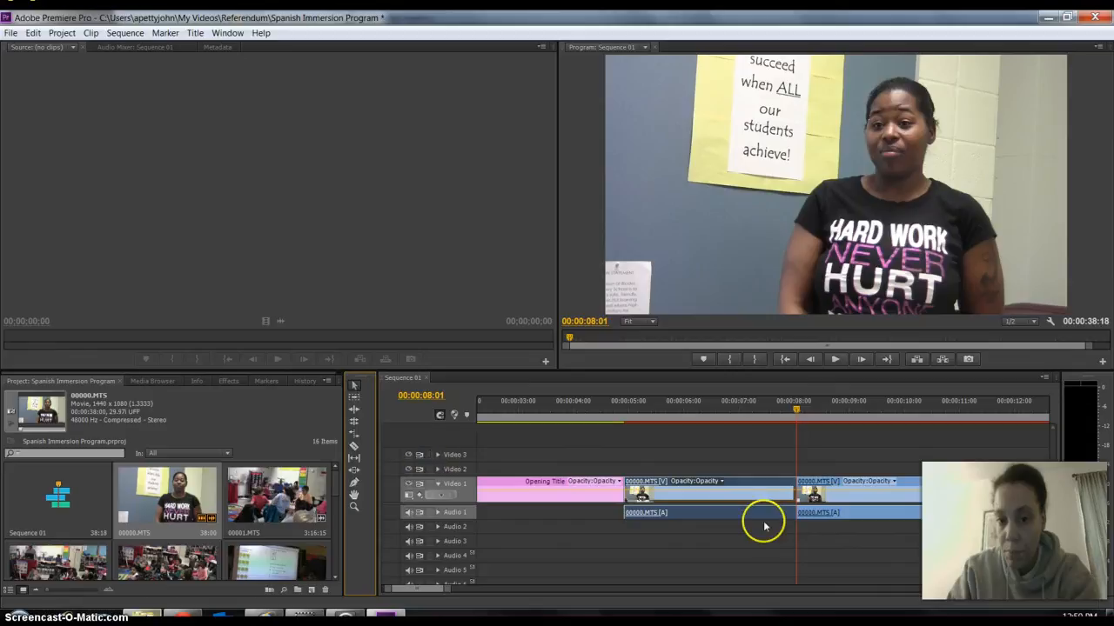
Delete the middle 00000.MTS segment between 00:00:08:01 and 00:00:14:00 from the sequence.
click(888, 484)
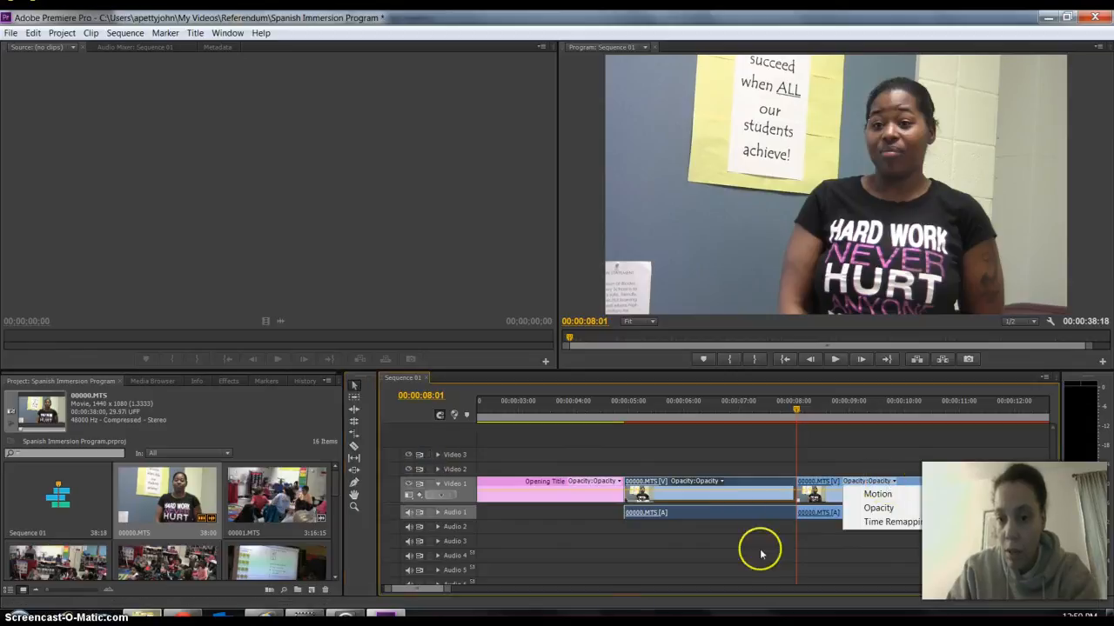
click(831, 493)
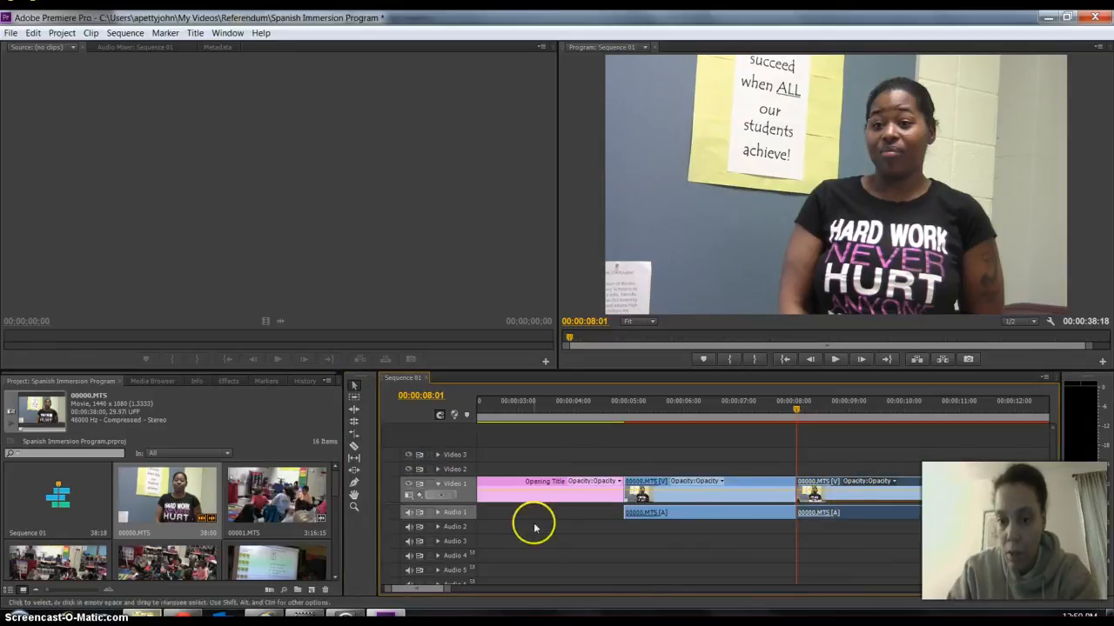
scroll(422, 591, down, 5)
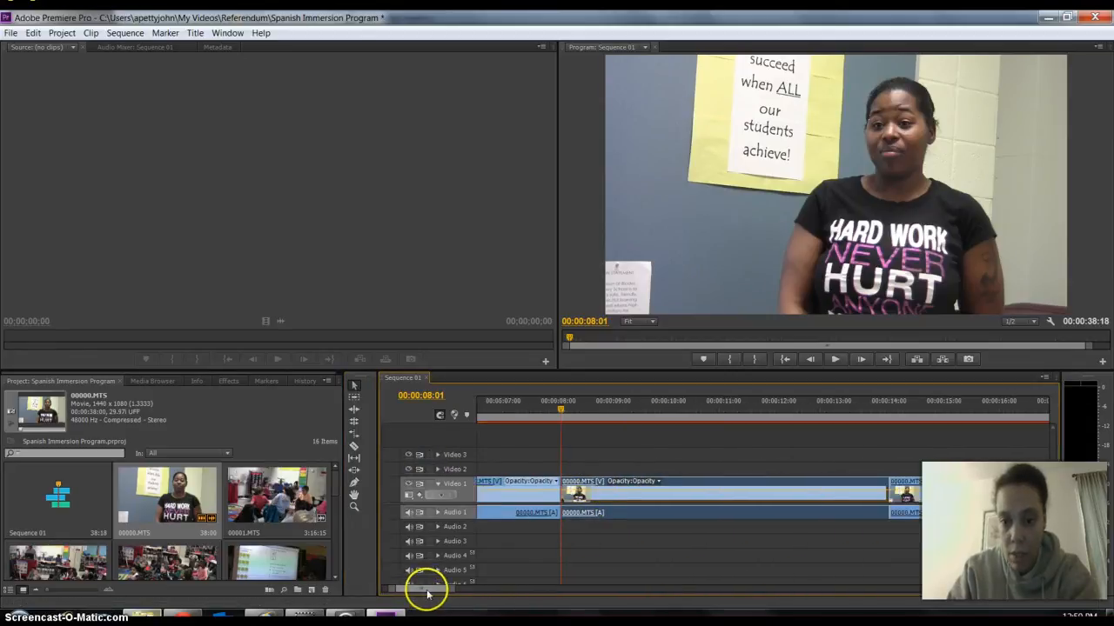
key(Delete)
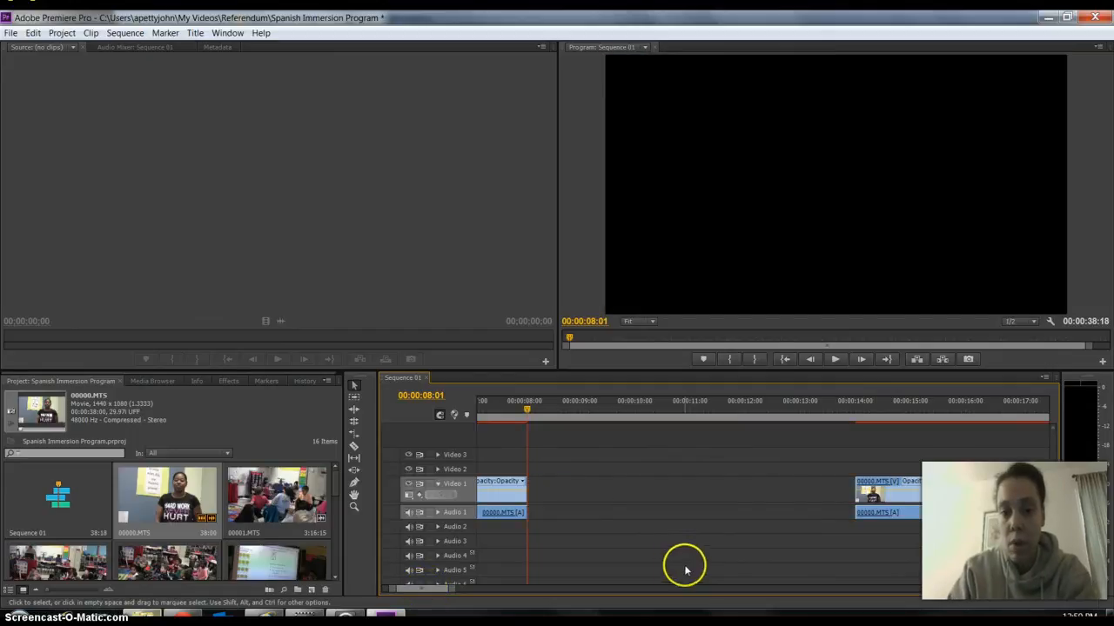
Ripple delete the empty gap on Video 1 between the two remaining 00000.MTS segments.
click(587, 492)
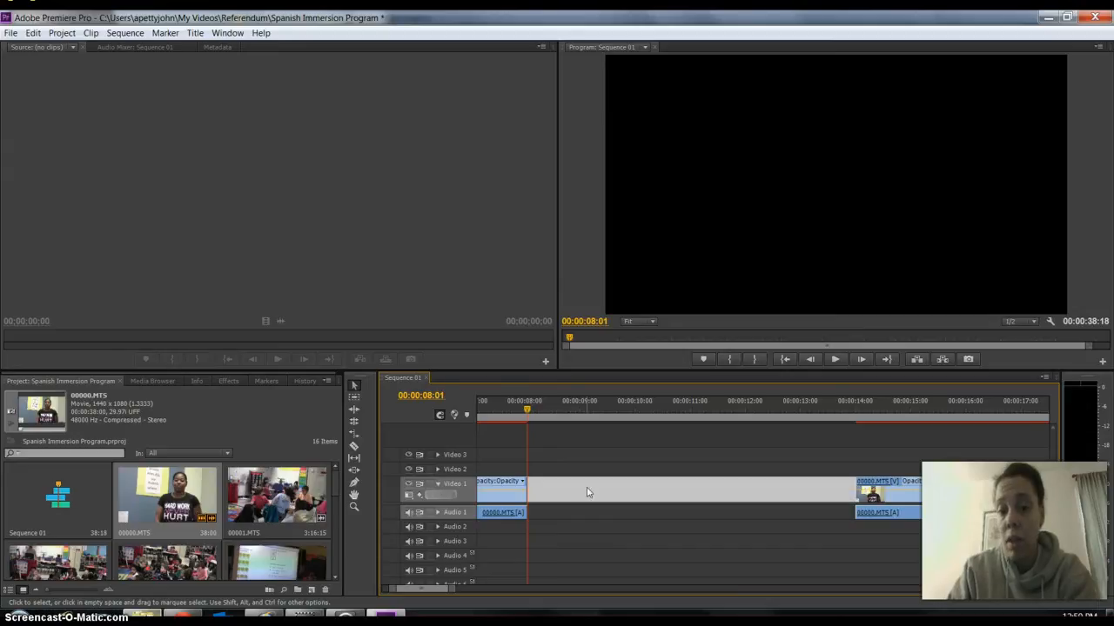
right_click(586, 493)
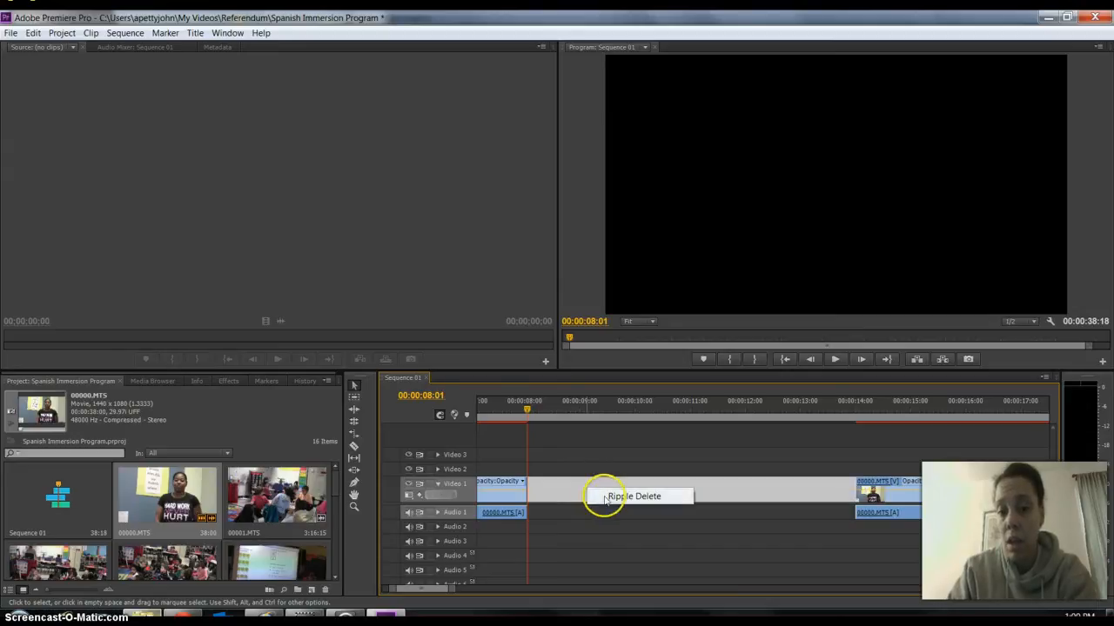
click(610, 498)
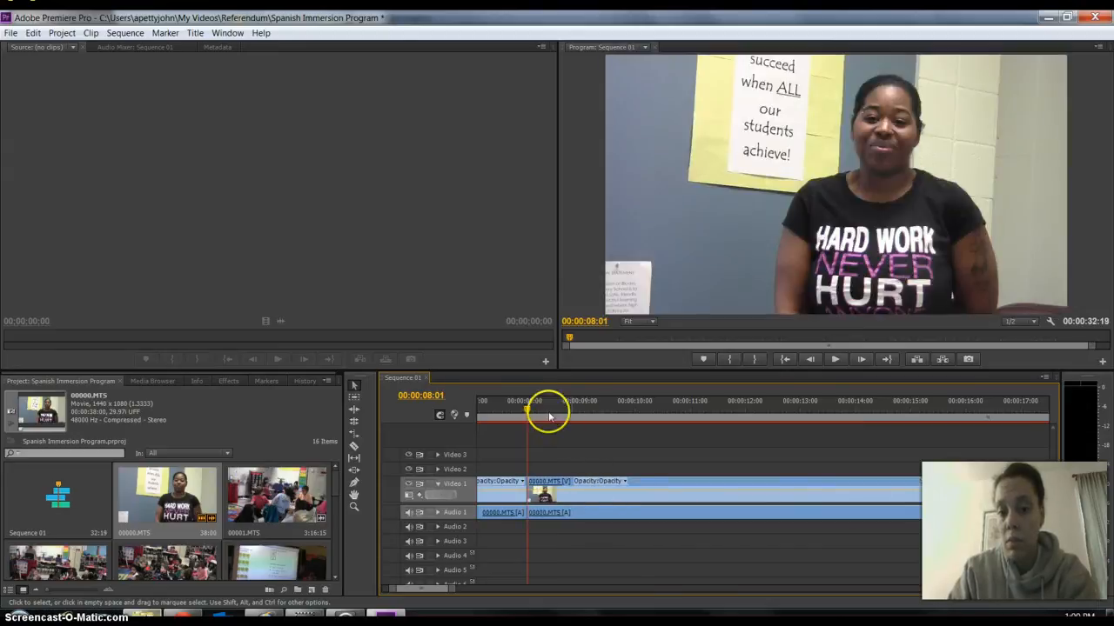
Play the sequence across the joined 00000.MTS segments, stop at 00:00:10:01, and return the timeline view to the Opening Title.
drag(525, 410, 485, 415)
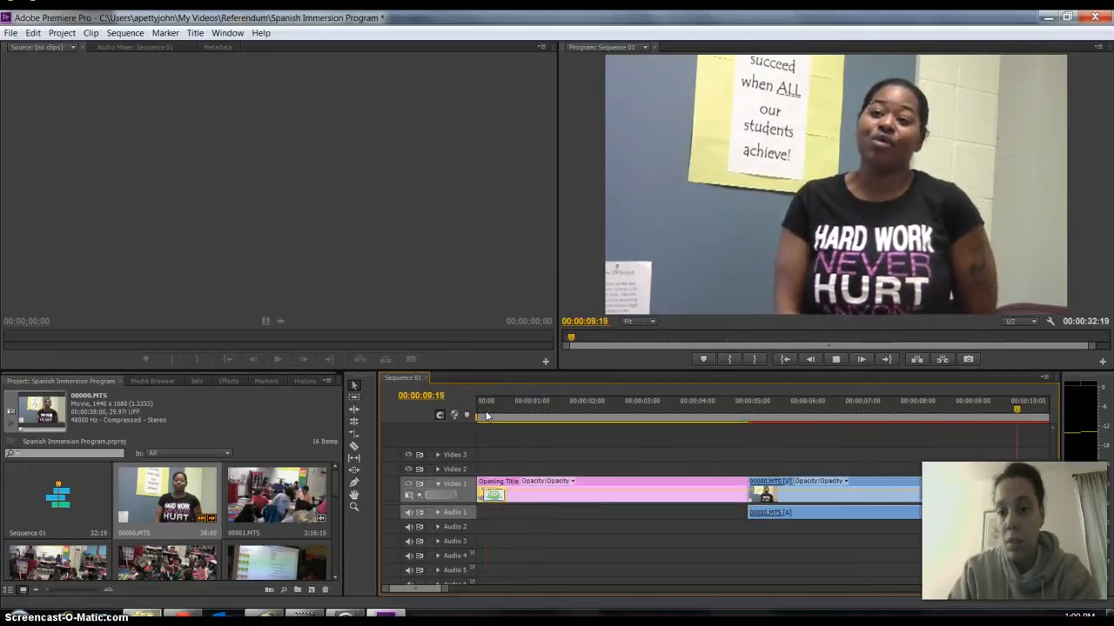
key(space)
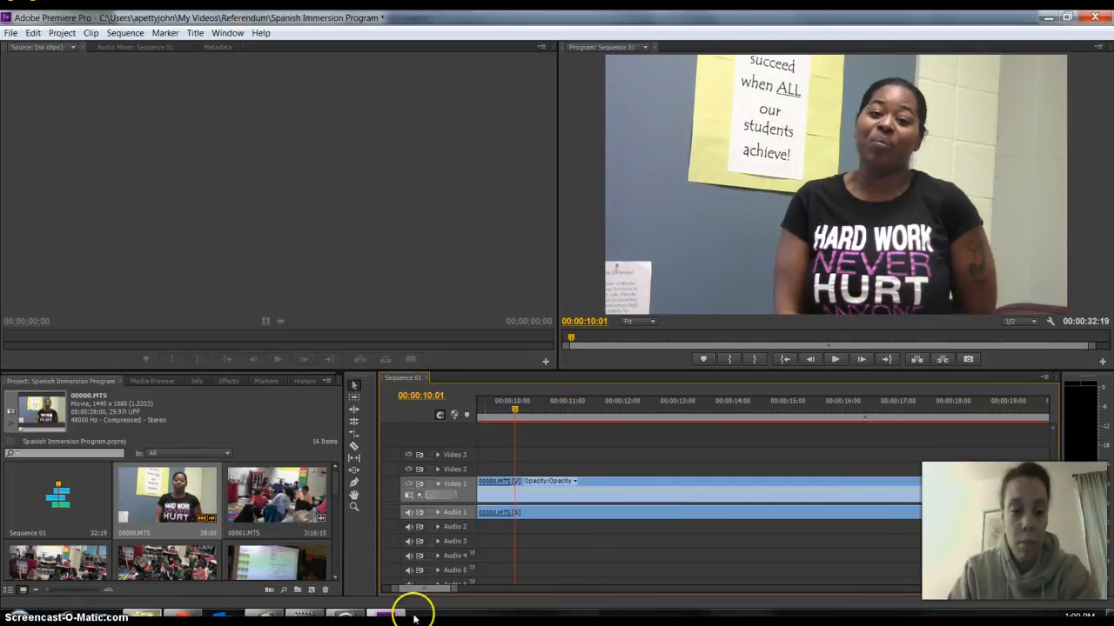
drag(426, 592, 409, 591)
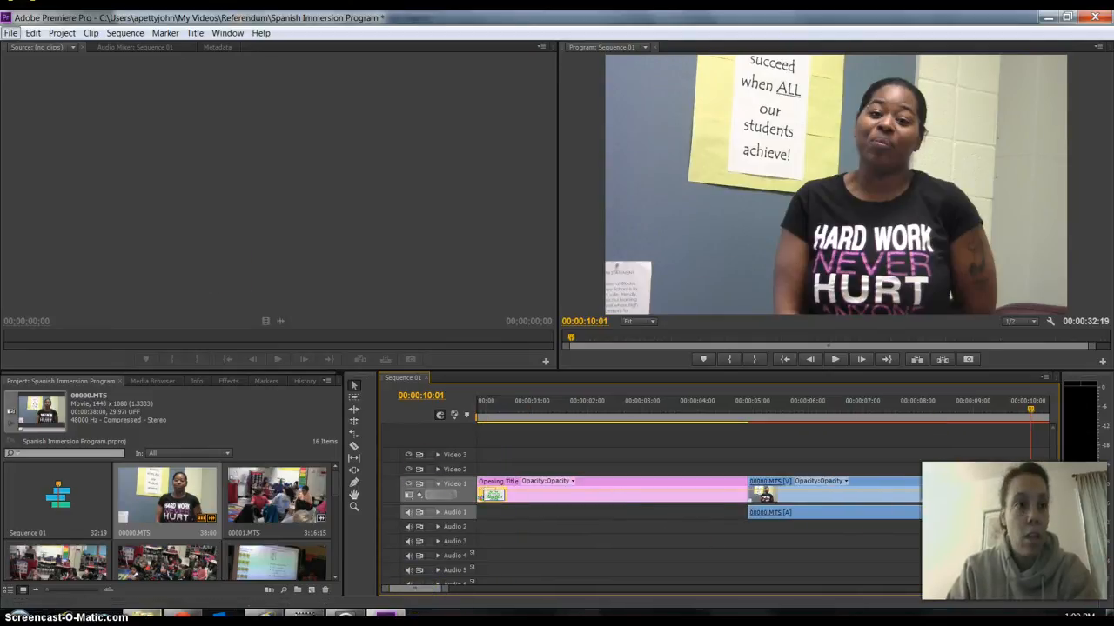
Save the Spanish Immersion Program project.
click(12, 32)
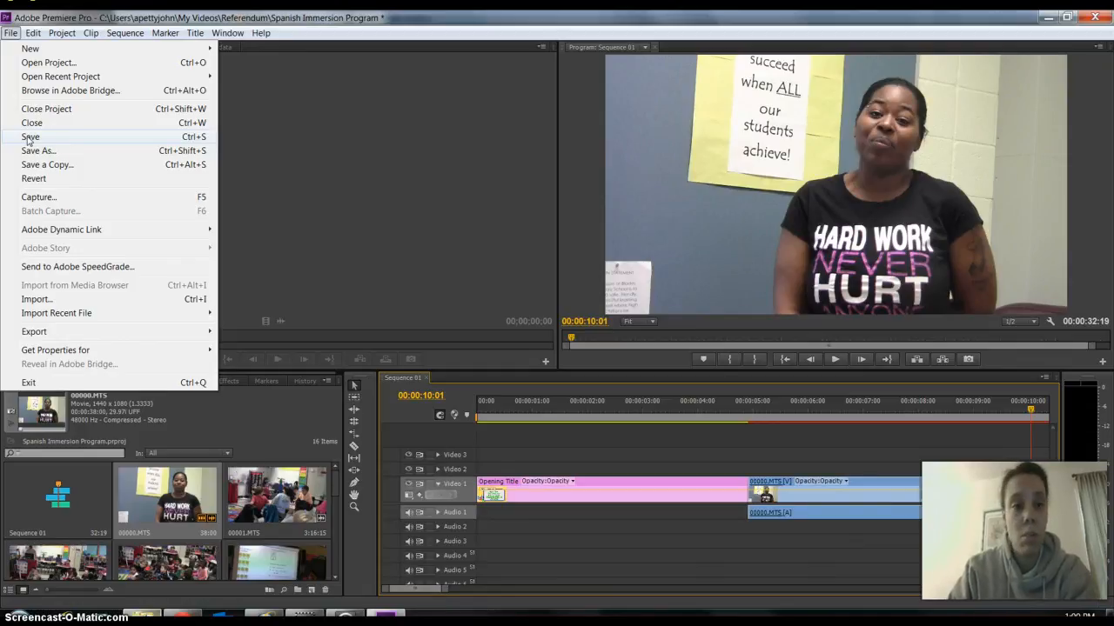
click(29, 137)
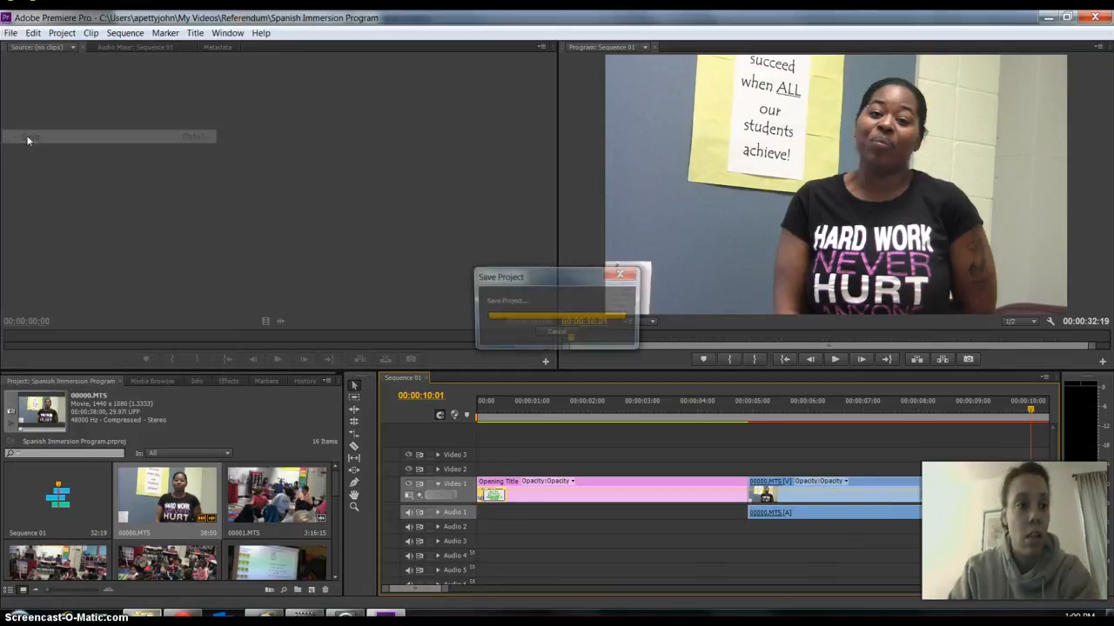